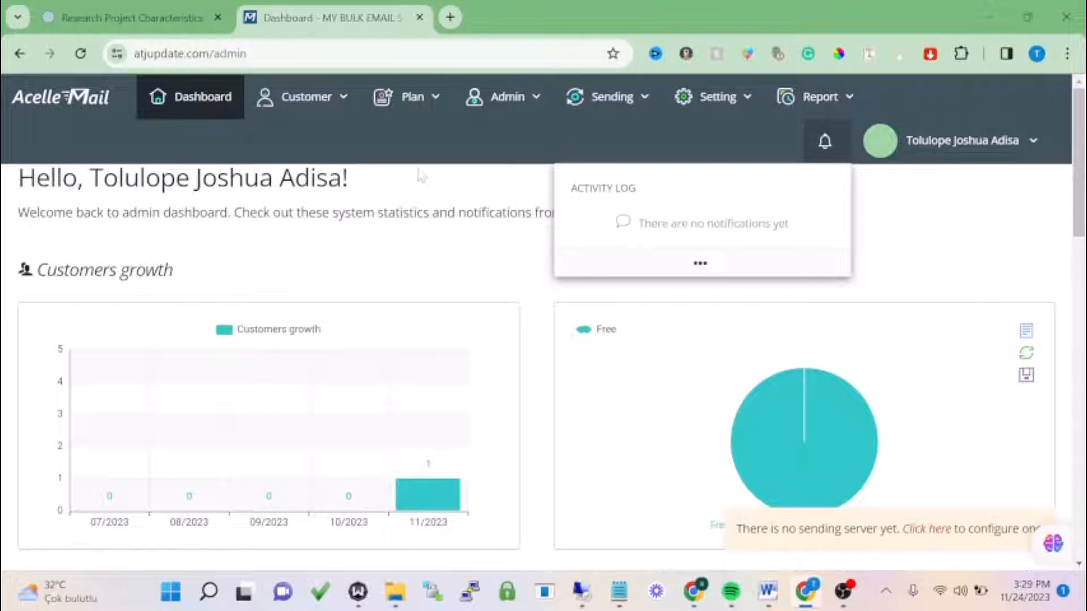
- Switch to the customer view and go to the Sending servers page
{"action": "left_click", "coordinate": [954, 142]}
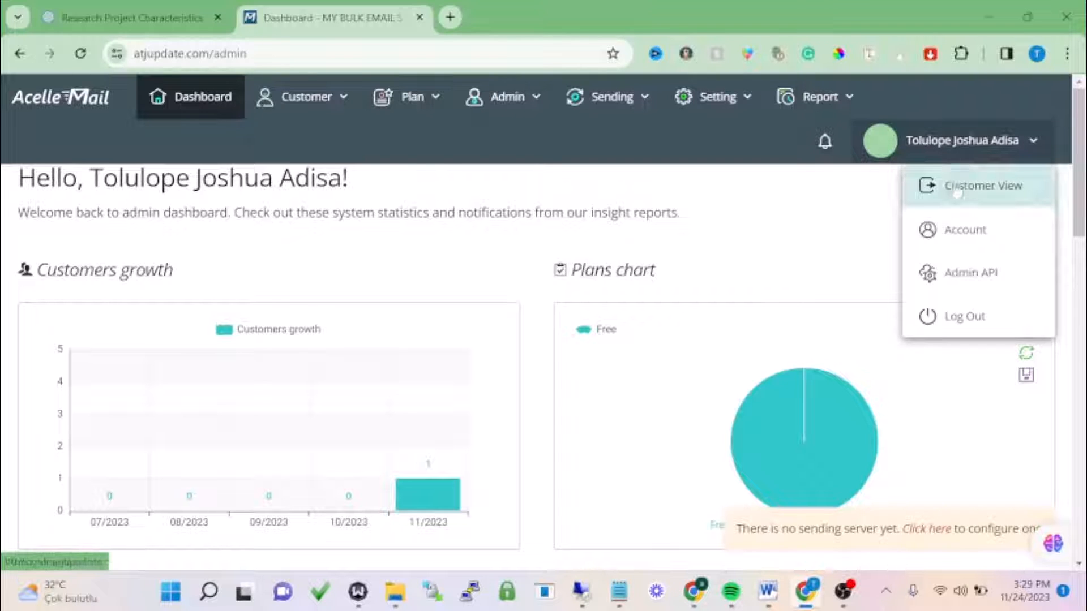
{"action": "left_click", "coordinate": [956, 187]}
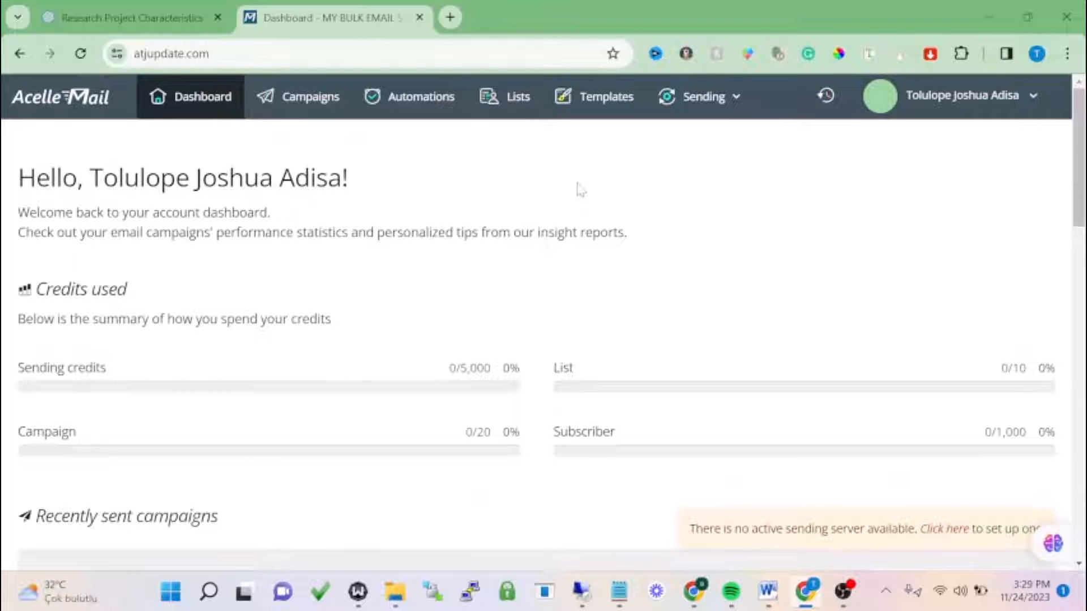
{"action": "left_click", "coordinate": [717, 107]}
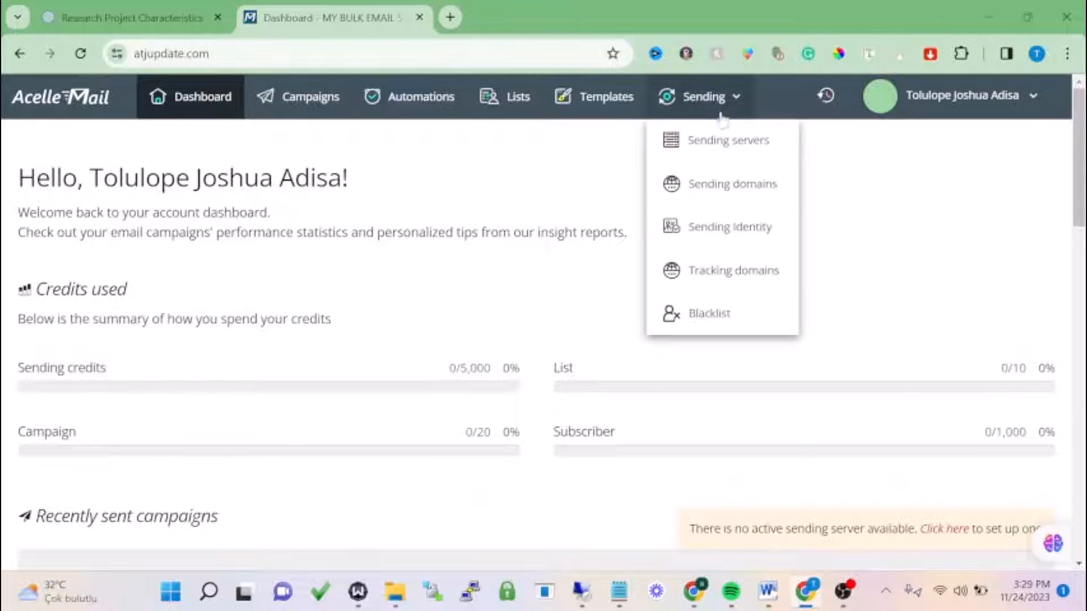
{"action": "left_click", "coordinate": [727, 150]}
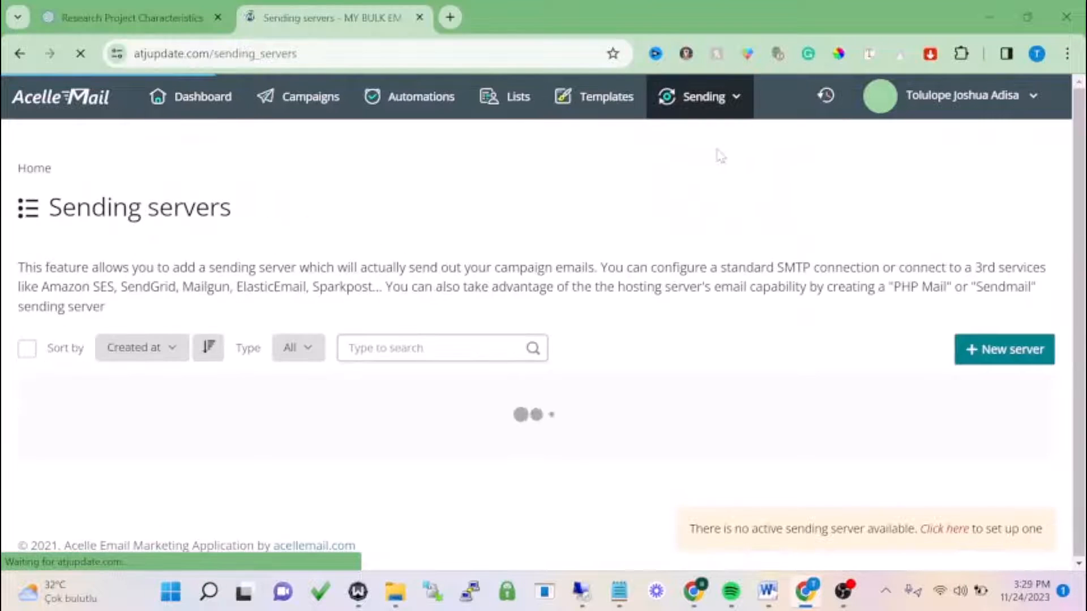
- Start a new sending server and choose the generic SMTP server type
{"action": "scroll", "coordinate": [928, 246], "scroll_direction": "down", "scroll_amount": 3}
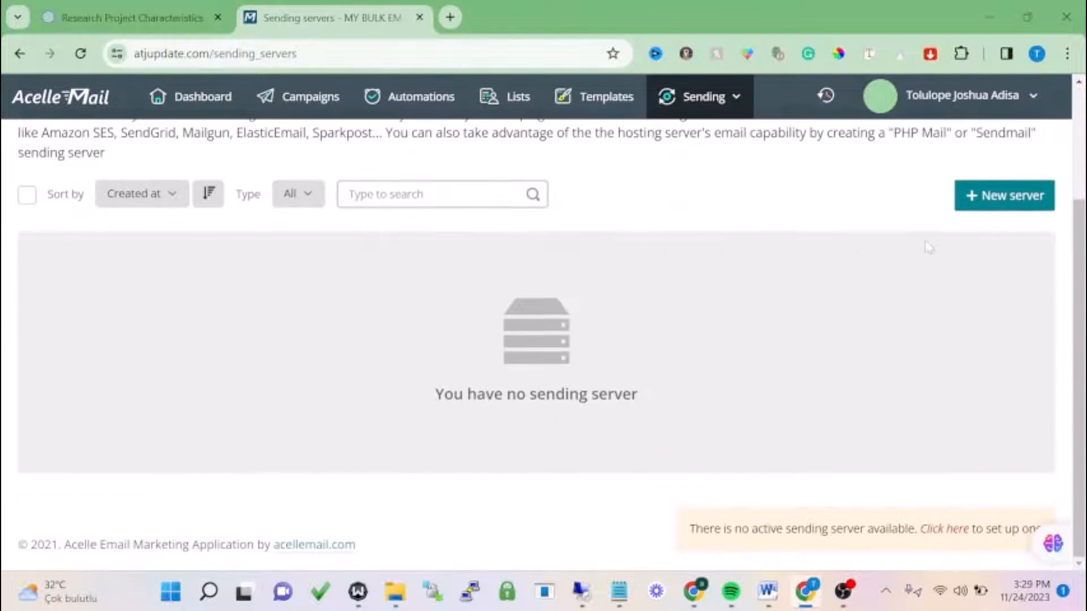
{"action": "left_click", "coordinate": [972, 198]}
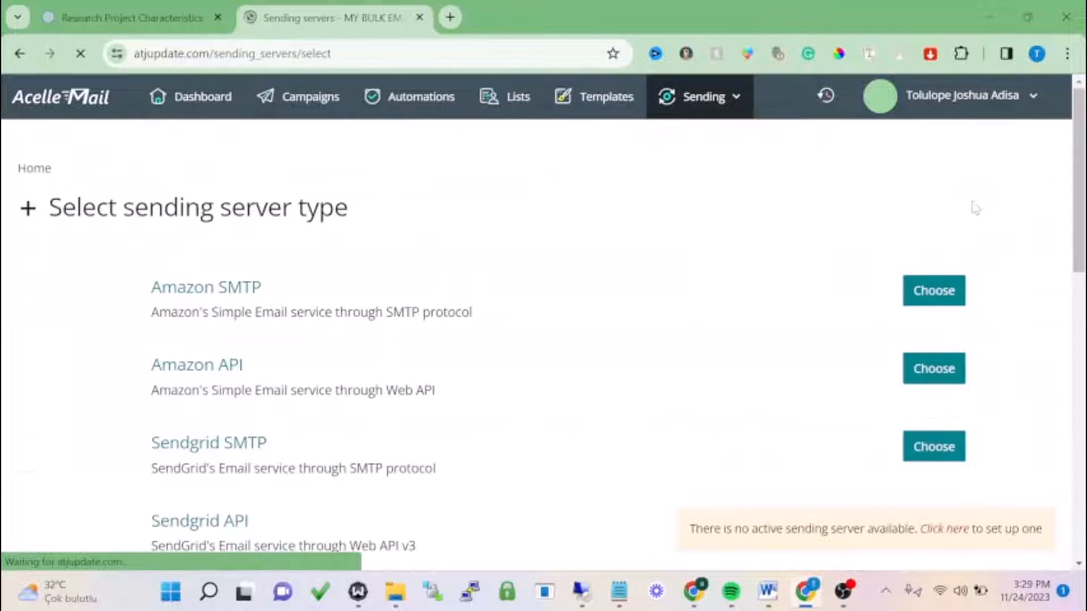
{"action": "scroll", "coordinate": [645, 289], "scroll_direction": "down", "scroll_amount": 2}
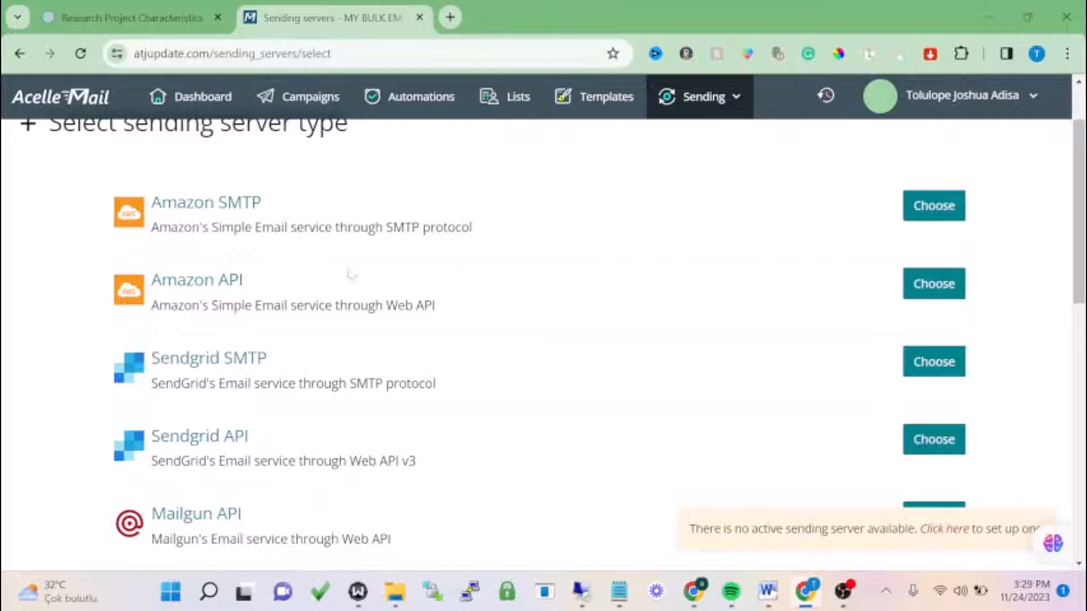
{"action": "scroll", "coordinate": [272, 306], "scroll_direction": "down", "scroll_amount": 3}
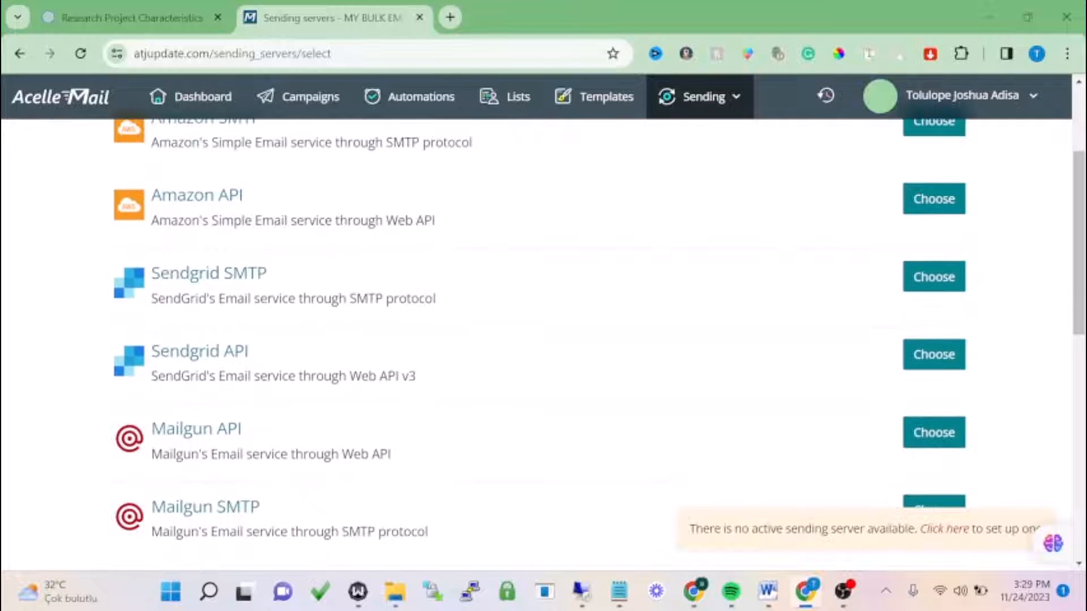
{"action": "scroll", "coordinate": [289, 313], "scroll_direction": "down", "scroll_amount": 9}
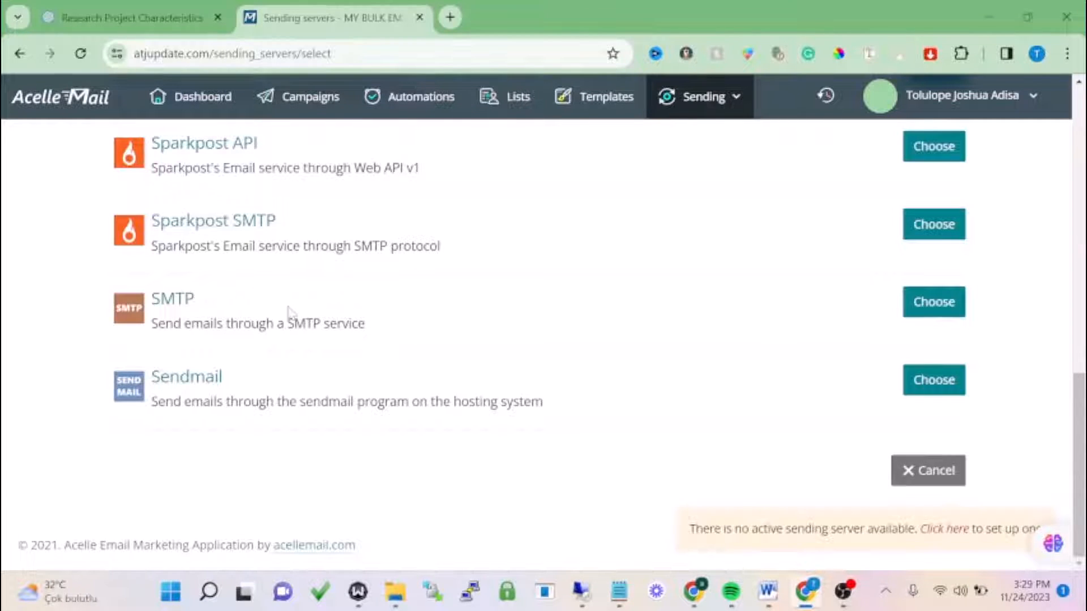
{"action": "left_click", "coordinate": [171, 306]}
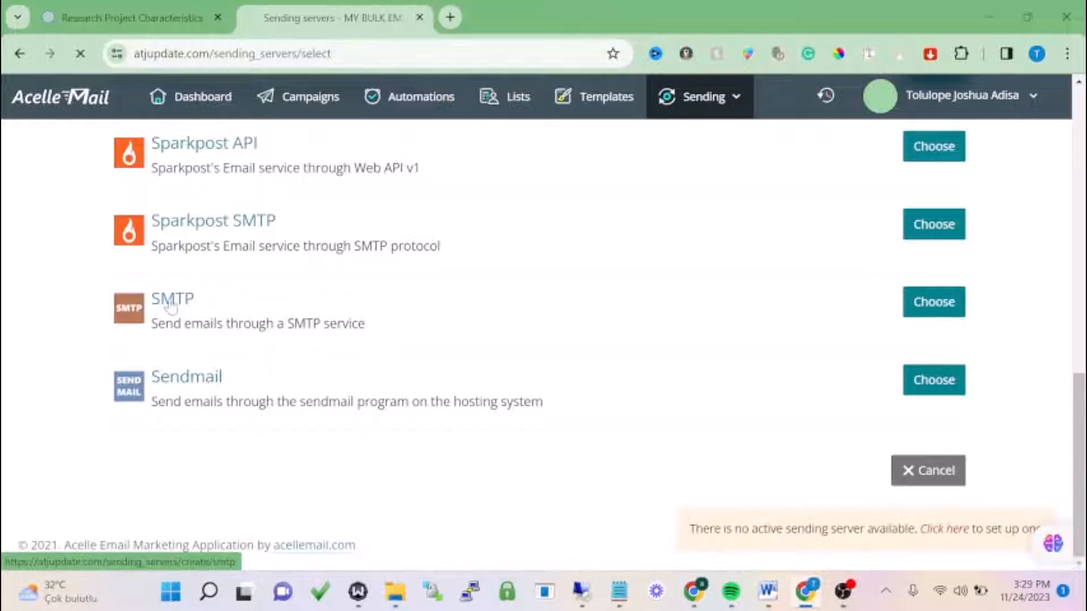
{"action": "scroll", "coordinate": [212, 327], "scroll_direction": "down", "scroll_amount": 1}
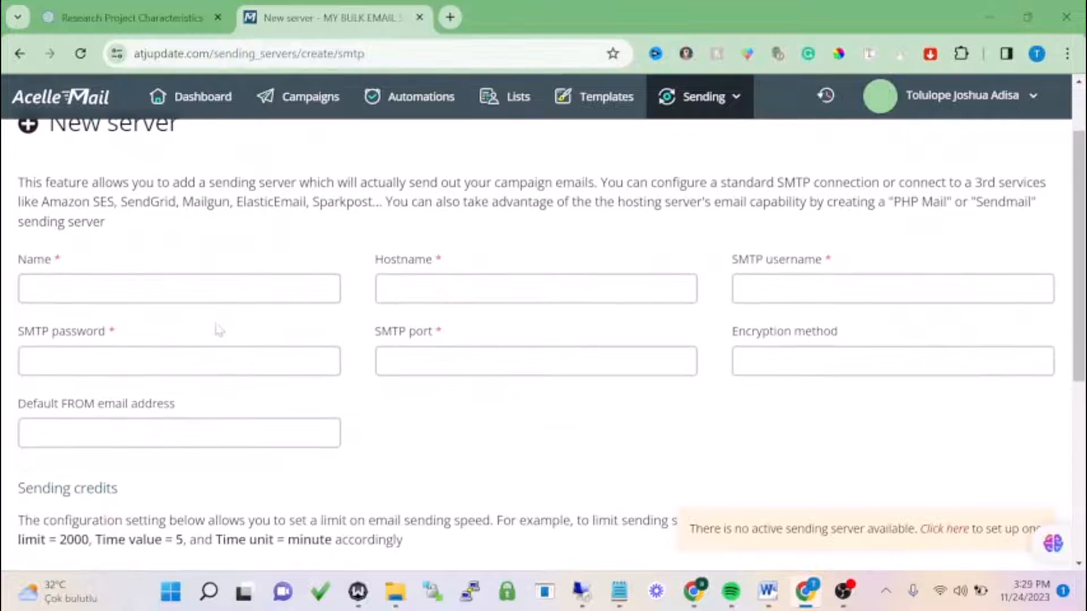
- Name the SMTP server smtp1 and step through the hostname, encryption and password fields
{"action": "left_click", "coordinate": [170, 289]}
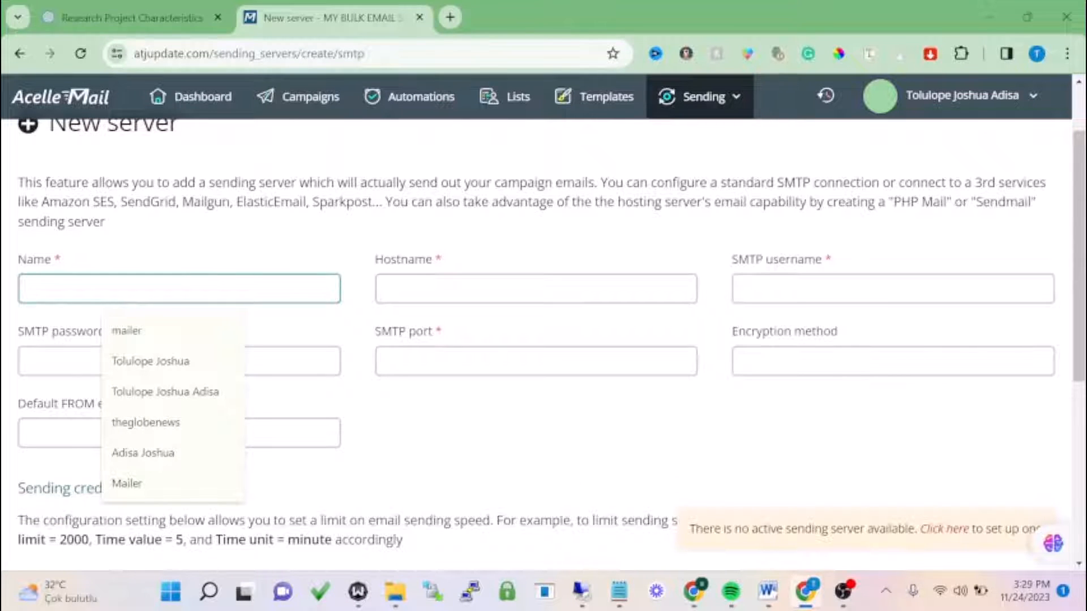
{"action": "type", "text": "smtp1"}
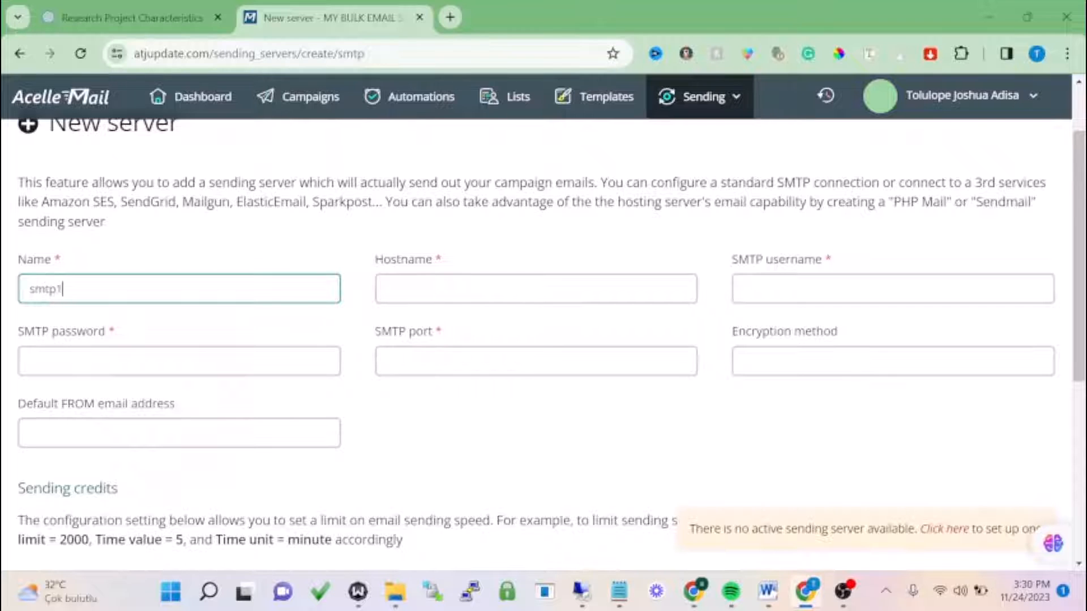
{"action": "left_click", "coordinate": [577, 291]}
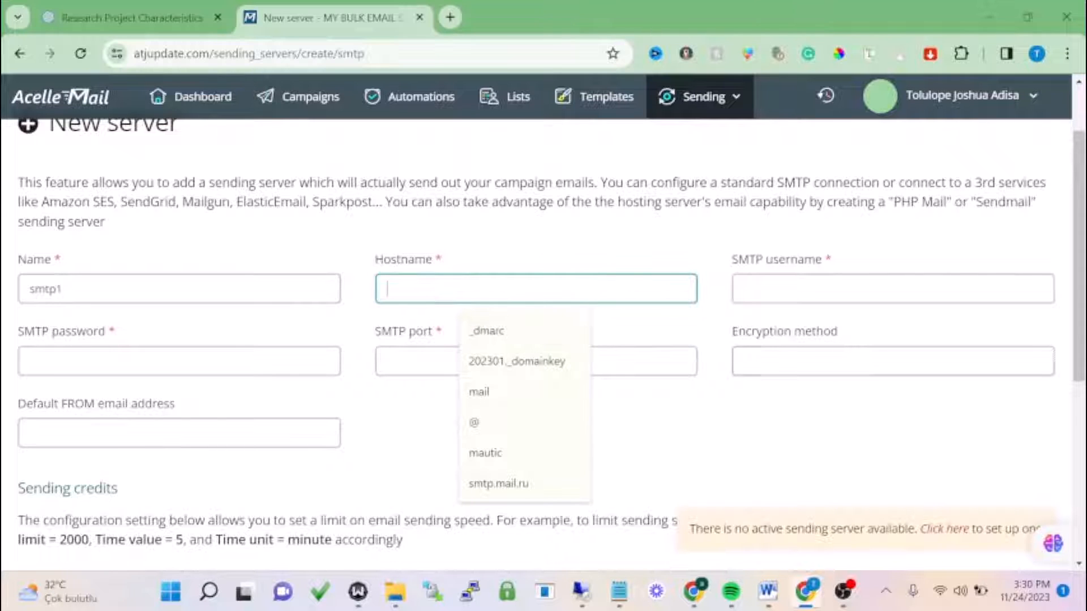
{"action": "left_click", "coordinate": [853, 360]}
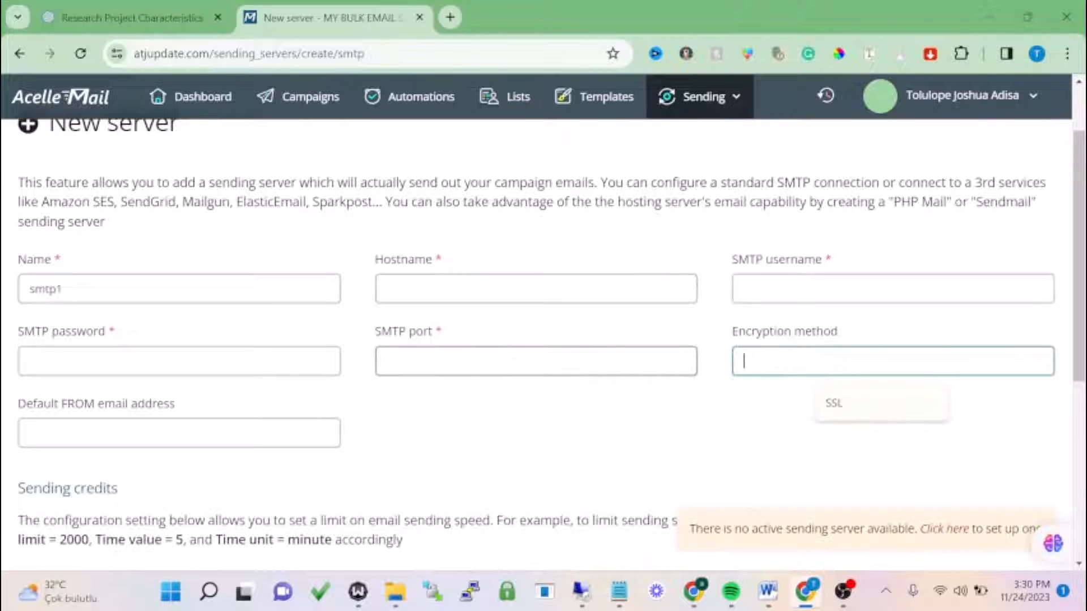
{"action": "left_click", "coordinate": [315, 368]}
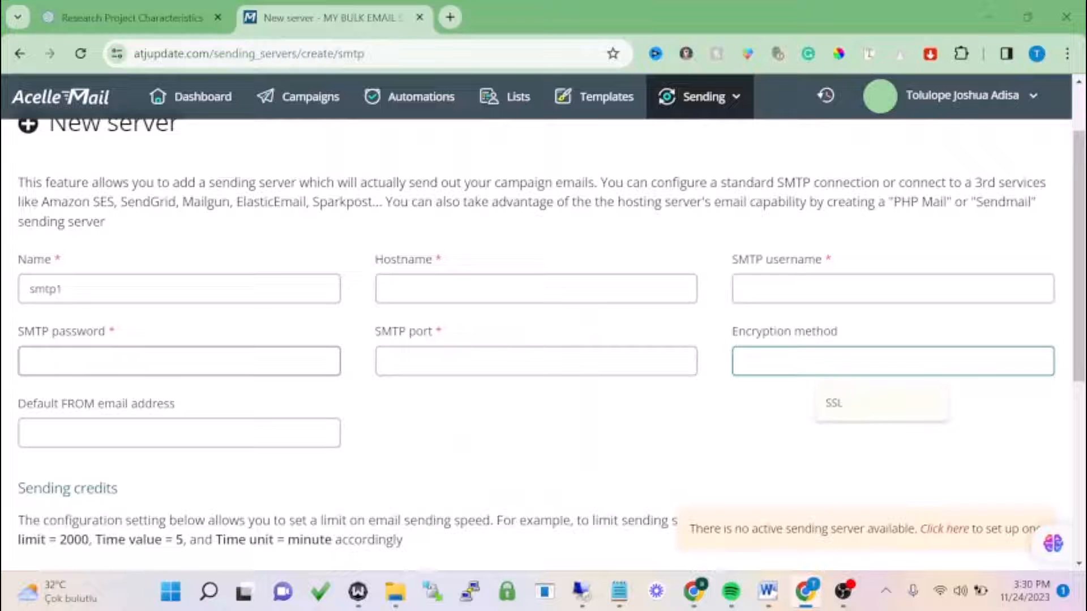
{"action": "left_click", "coordinate": [451, 401]}
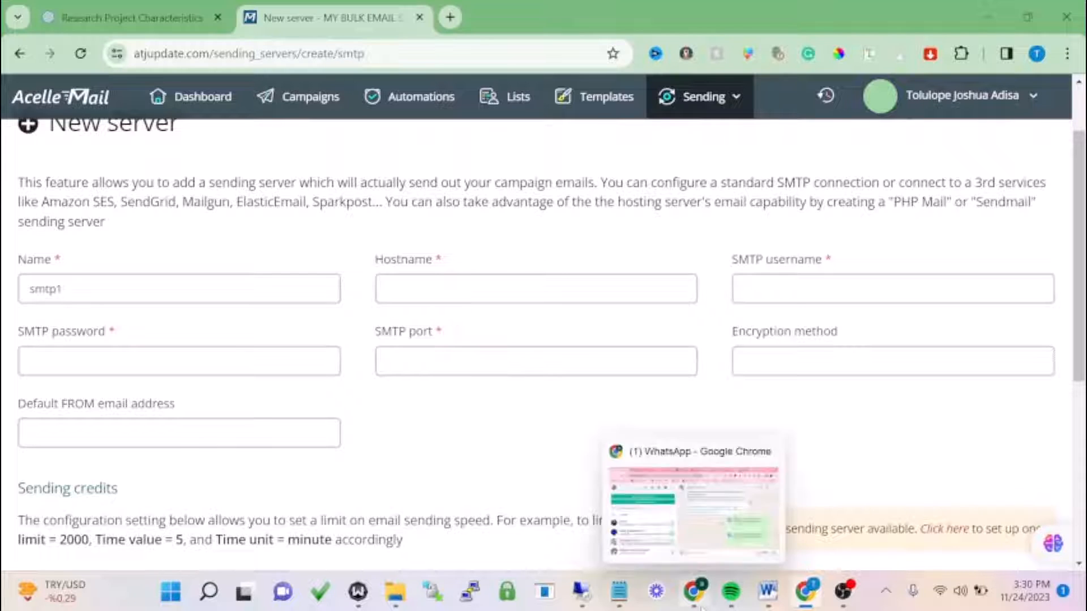
- Open a new blank browser tab
{"action": "left_click_drag", "start_coordinate": [701, 607], "coordinate": [730, 599]}
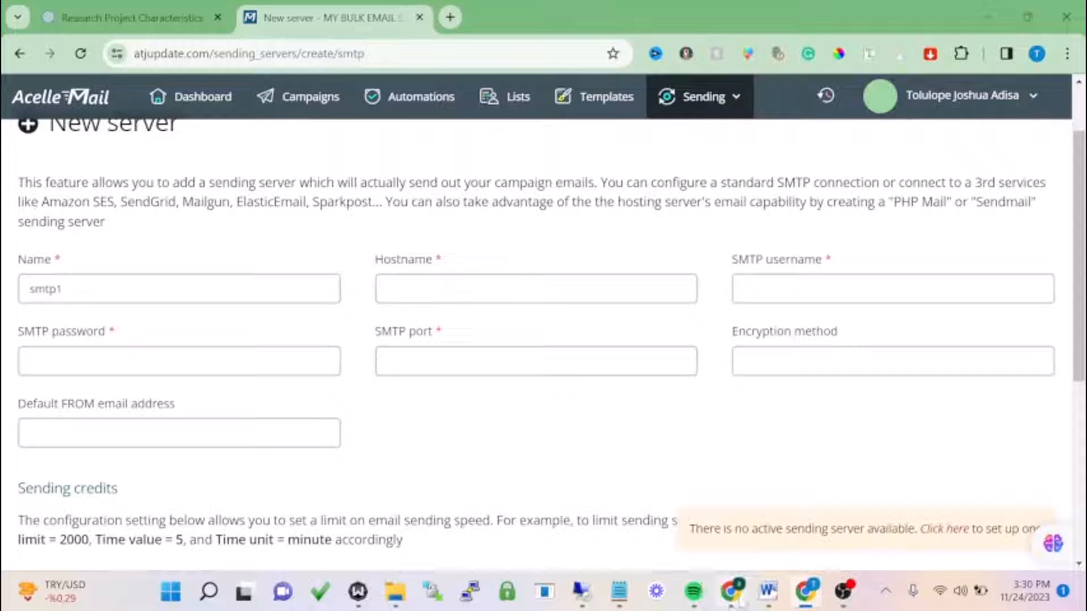
{"action": "left_click", "coordinate": [804, 596]}
{"action": "left_click", "coordinate": [804, 596]}
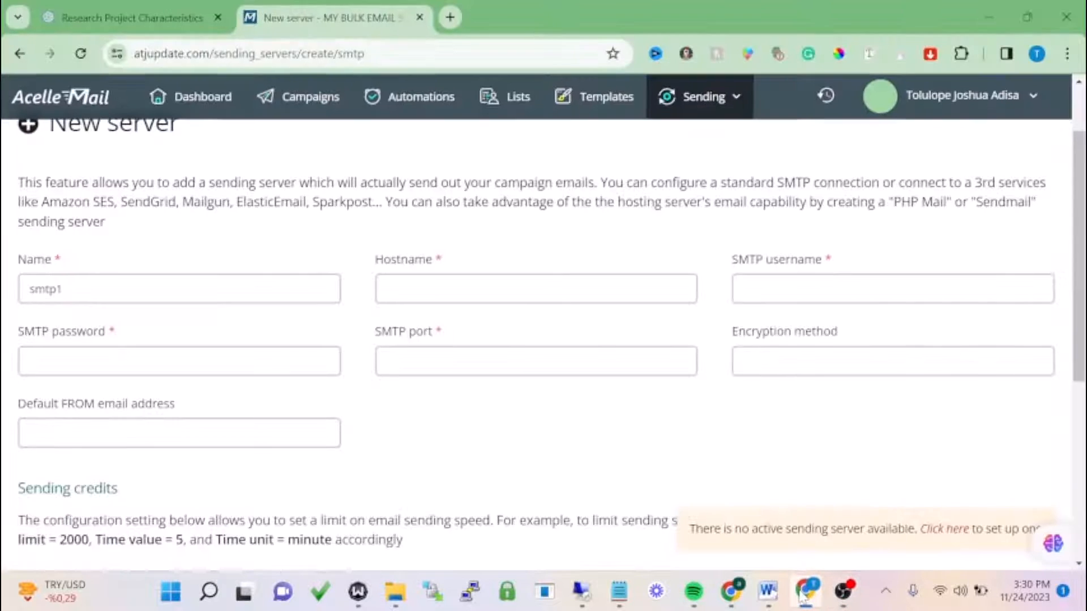
{"action": "left_click", "coordinate": [450, 17]}
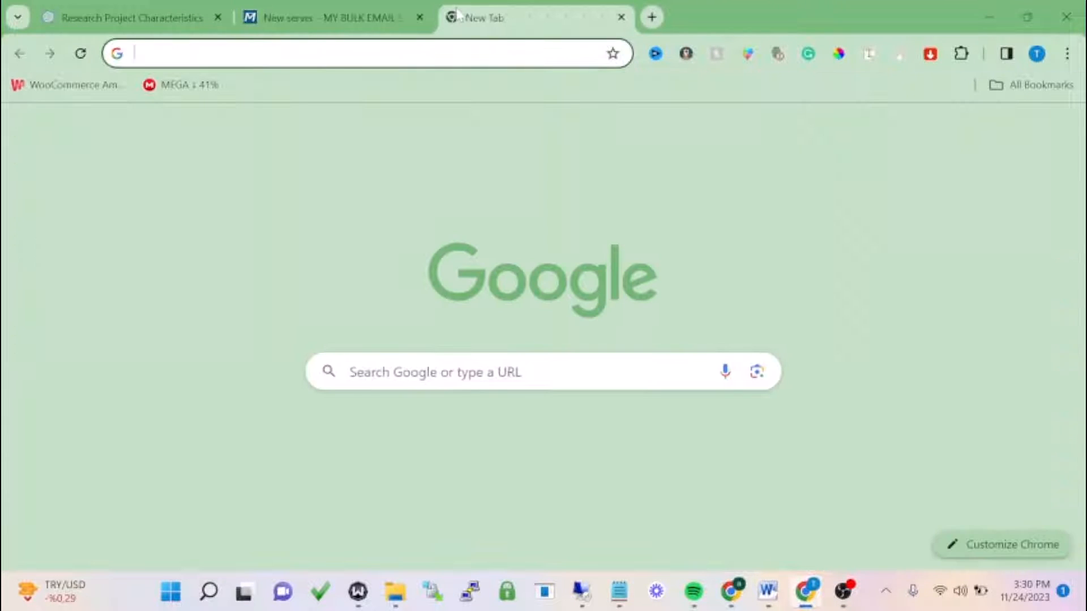
- Go to the GMass SMTP page and start signing in with Google
{"action": "type", "text": "gmass.co/smtp"}
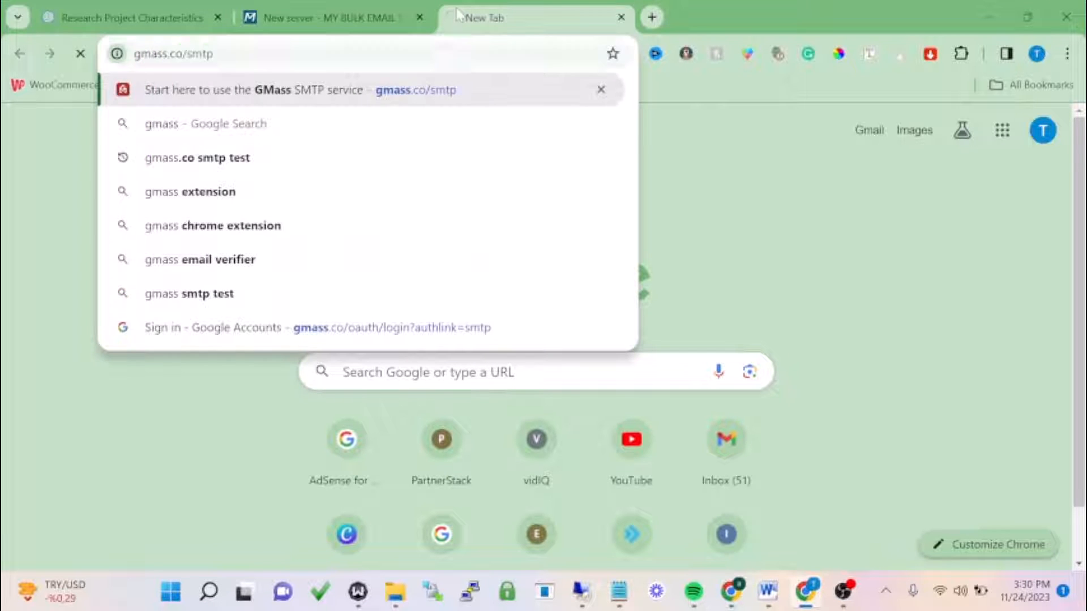
{"action": "key", "text": "Return"}
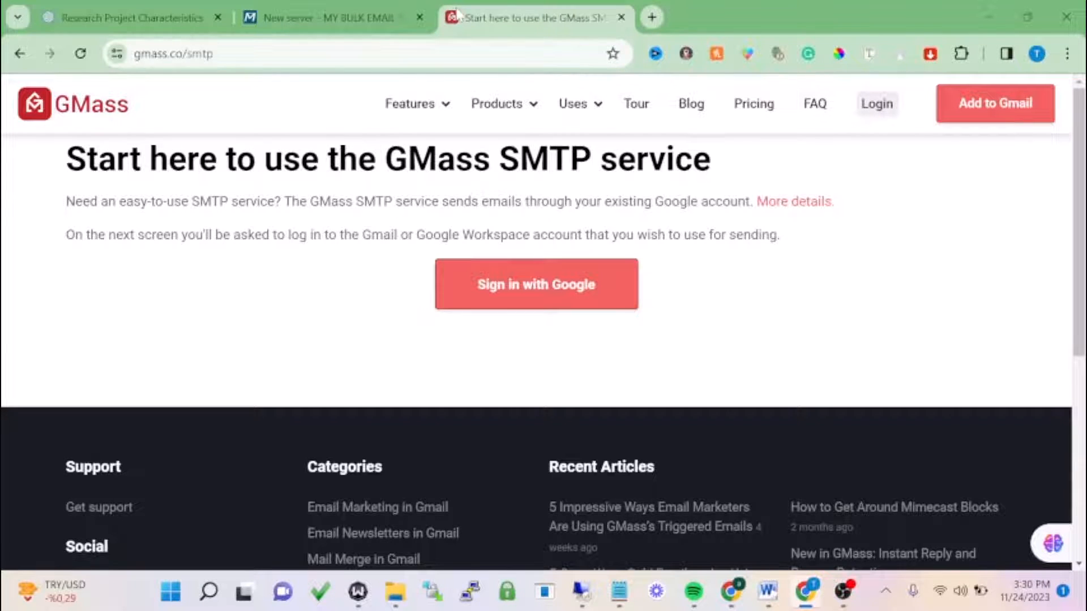
{"action": "left_click", "coordinate": [556, 302]}
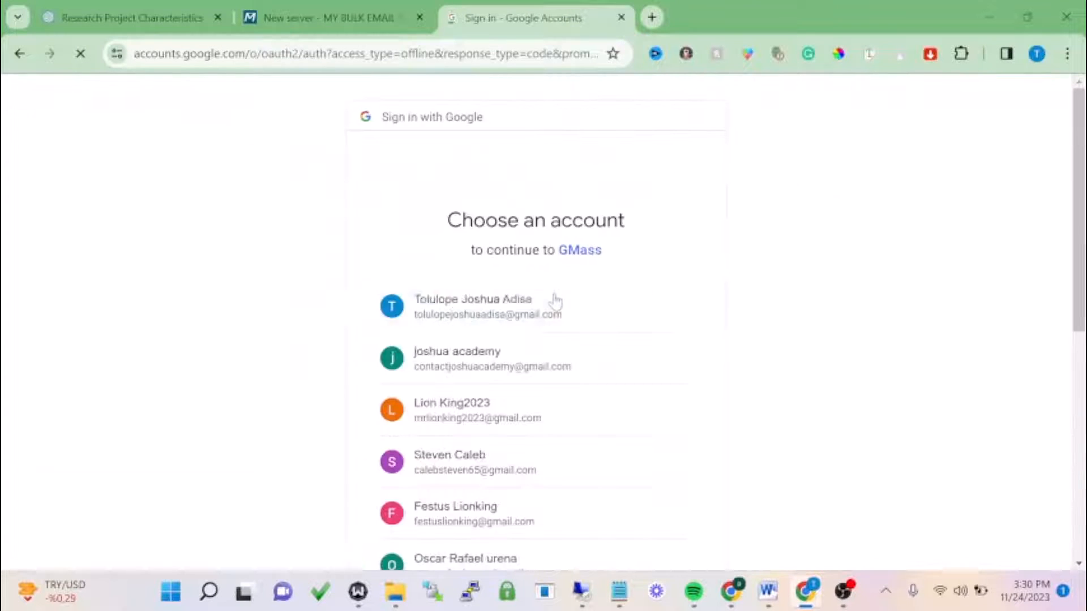
{"action": "scroll", "coordinate": [537, 278], "scroll_direction": "down", "scroll_amount": 5}
{"action": "scroll", "coordinate": [537, 275], "scroll_direction": "down", "scroll_amount": 5}
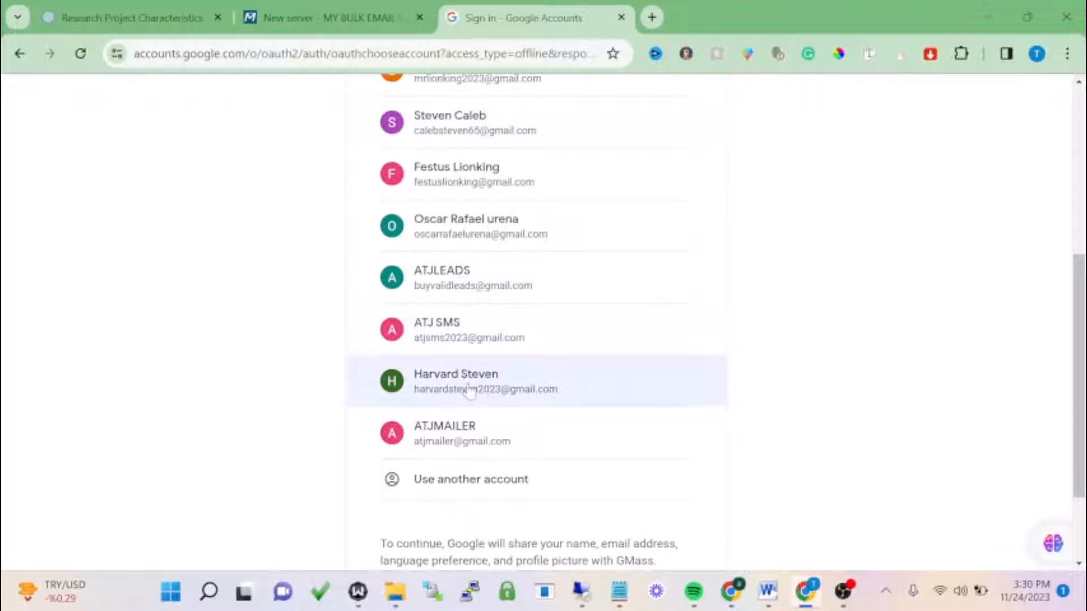
- Choose the Google account and allow GMass access to its Gmail
{"action": "left_click", "coordinate": [469, 389]}
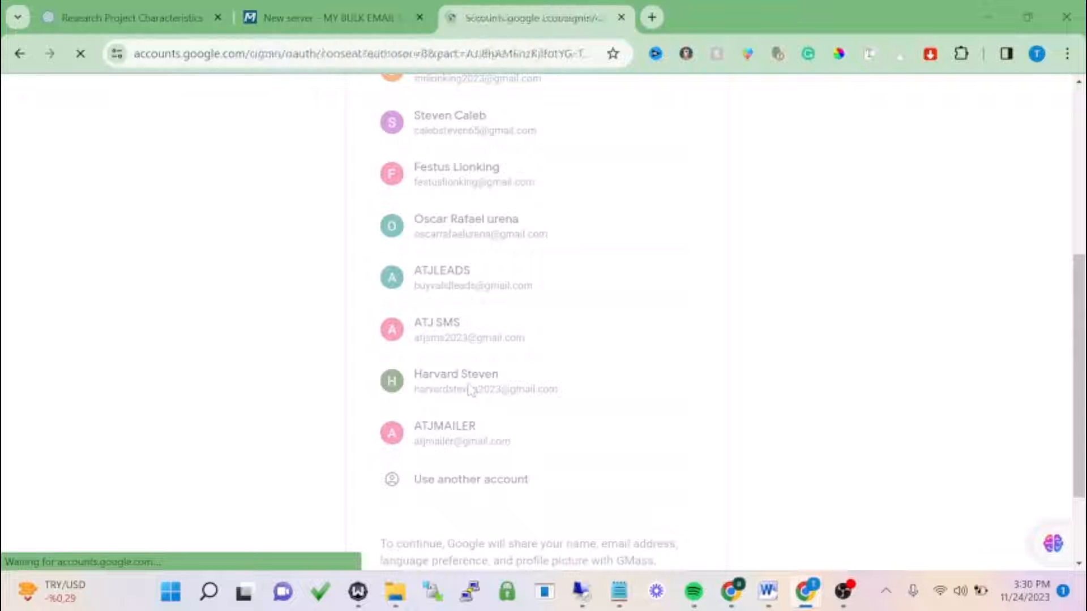
{"action": "scroll", "coordinate": [471, 389], "scroll_direction": "down", "scroll_amount": 3}
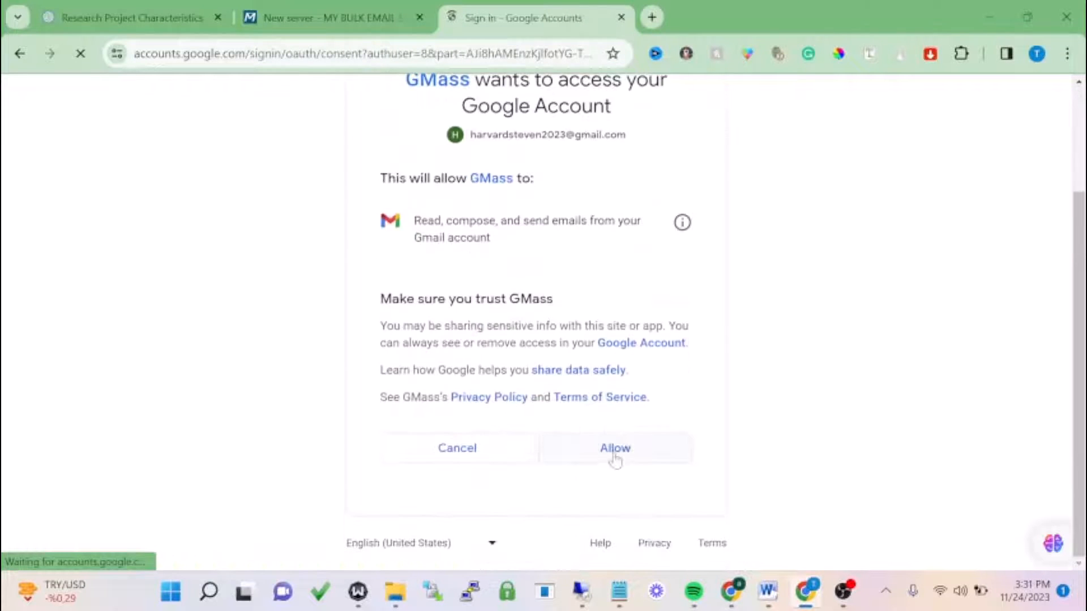
{"action": "left_click", "coordinate": [615, 457]}
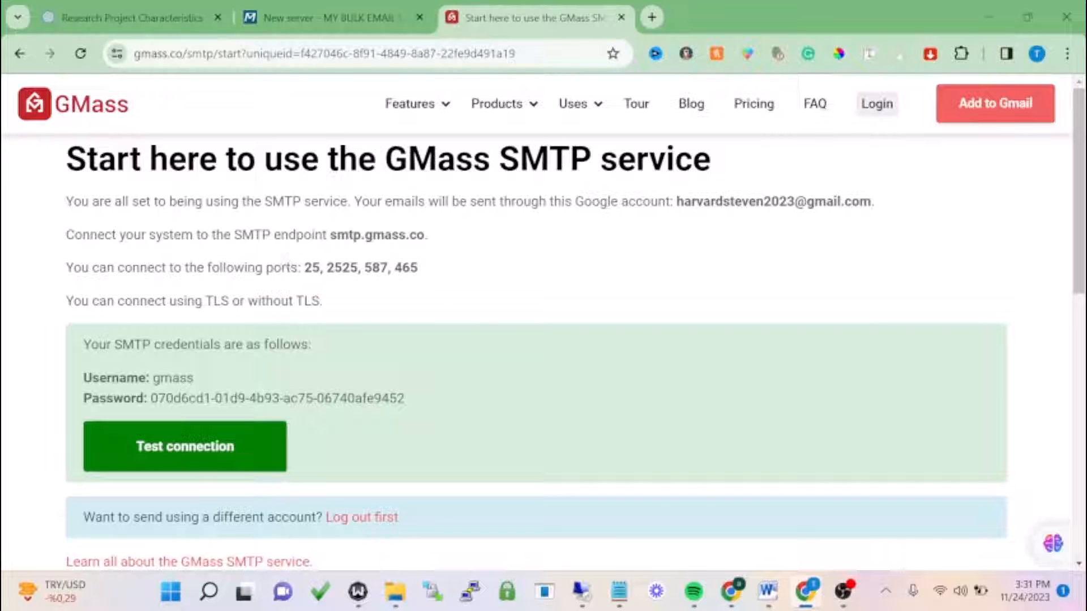
- Set the server hostname to smtp.gmass.co, copied from the GMass page
{"action": "left_click_drag", "start_coordinate": [330, 234], "coordinate": [445, 235]}
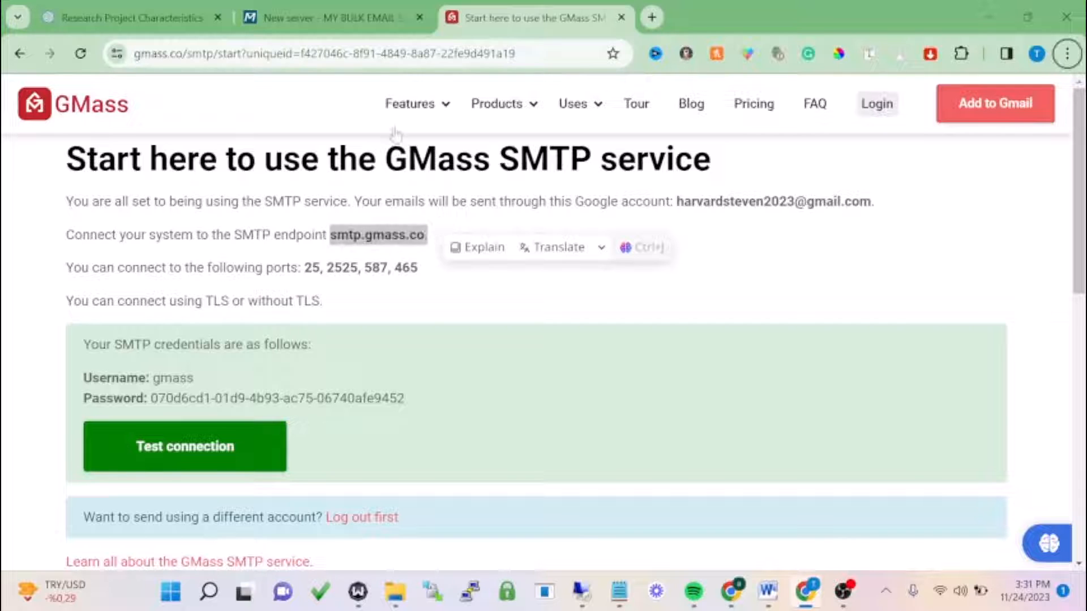
{"action": "left_click", "coordinate": [337, 16]}
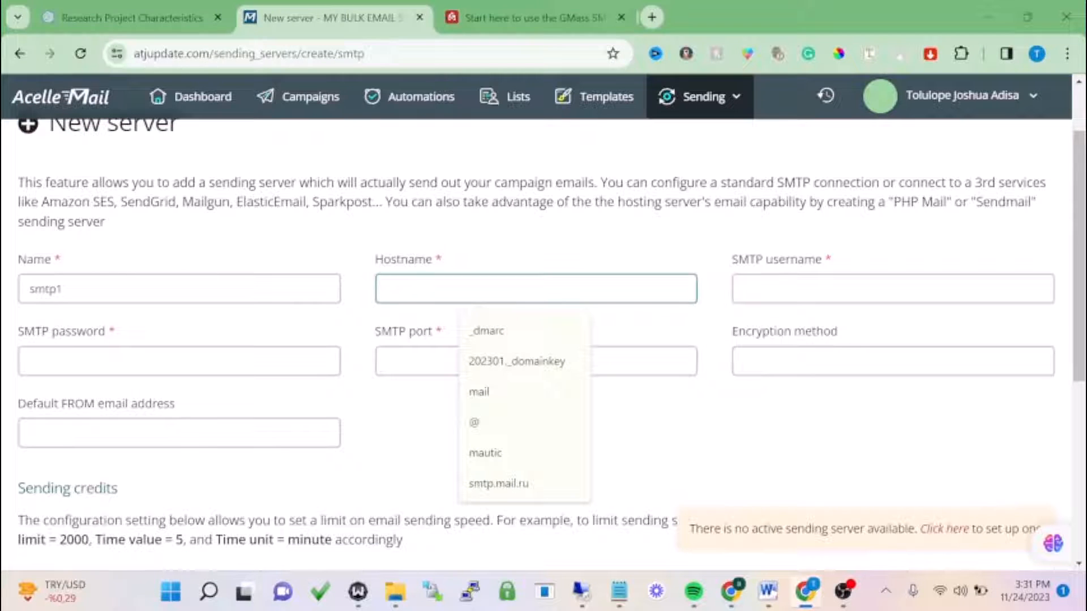
{"action": "type", "text": "https://joshuacademy.com/minejoshuacademy/"}
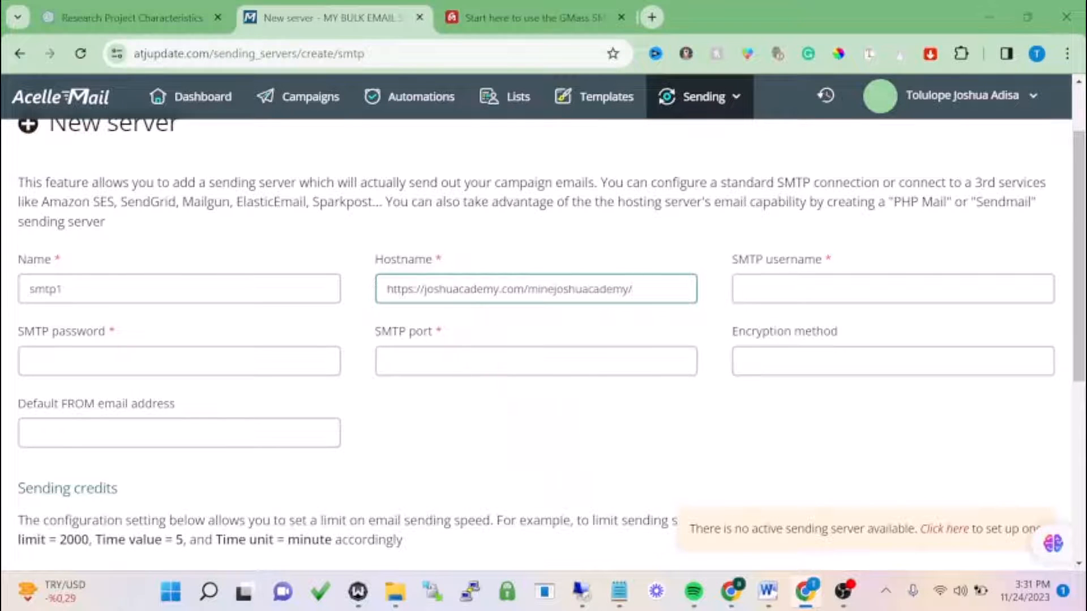
{"action": "key", "text": "ctrl+a"}
{"action": "key", "text": "BackSpace"}
{"action": "left_click", "coordinate": [446, 7]}
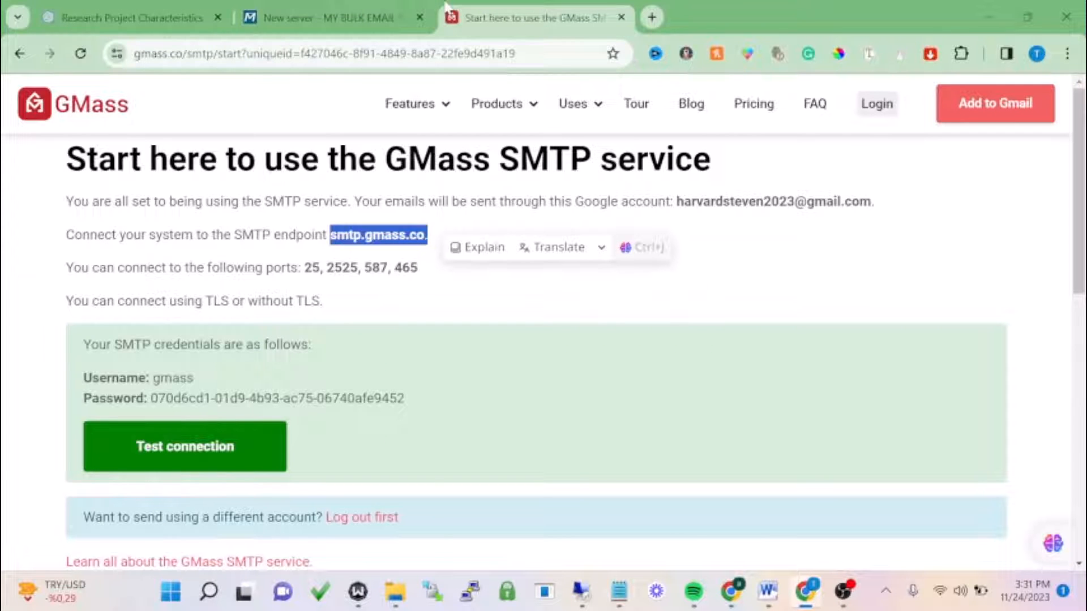
{"action": "left_click", "coordinate": [367, 9]}
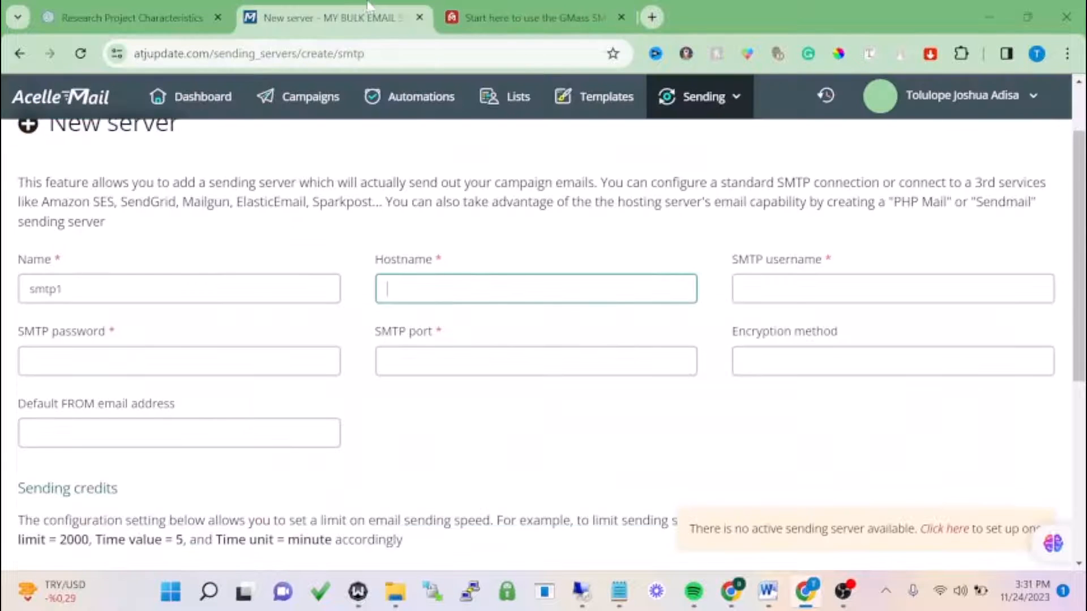
{"action": "type", "text": "smtp.gmass.co"}
- Paste the GMass SMTP password and enter gmass as the SMTP username
{"action": "left_click", "coordinate": [487, 17]}
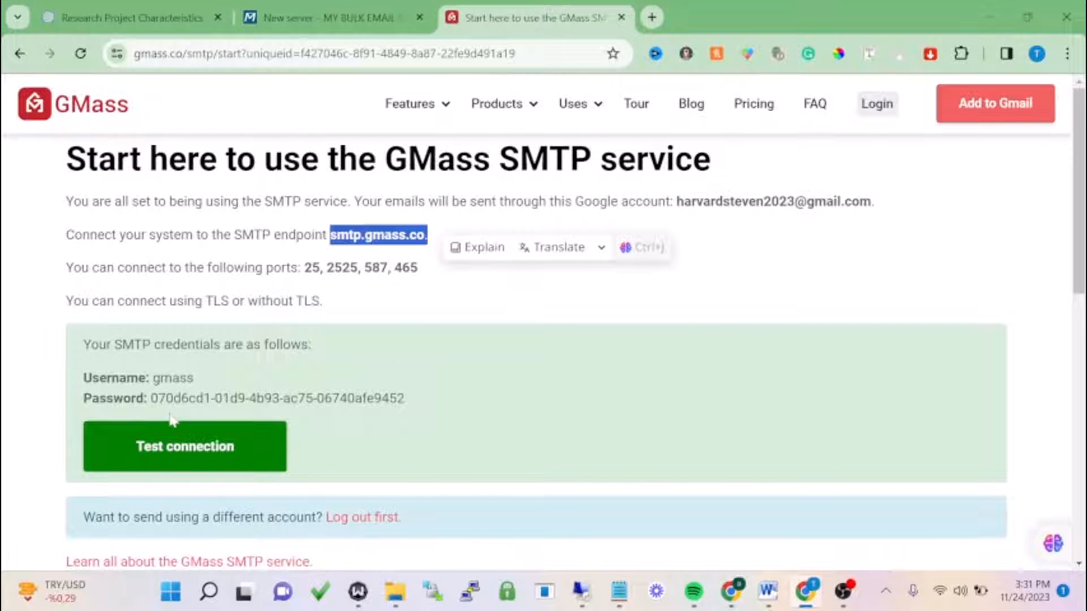
{"action": "left_click_drag", "start_coordinate": [150, 398], "coordinate": [448, 410]}
{"action": "key", "text": "ctrl+c"}
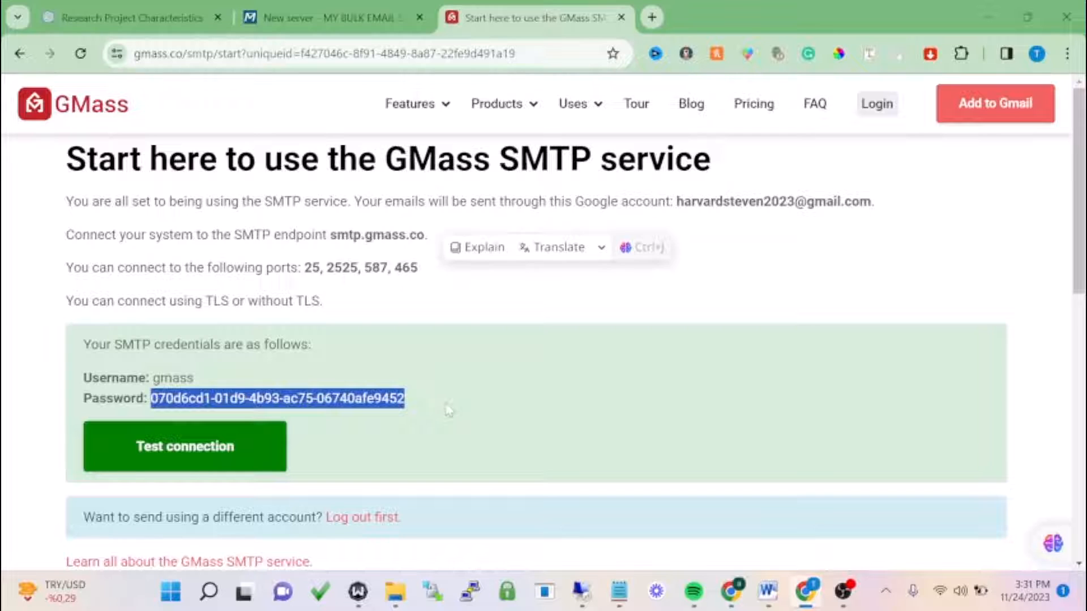
{"action": "left_click", "coordinate": [314, 24]}
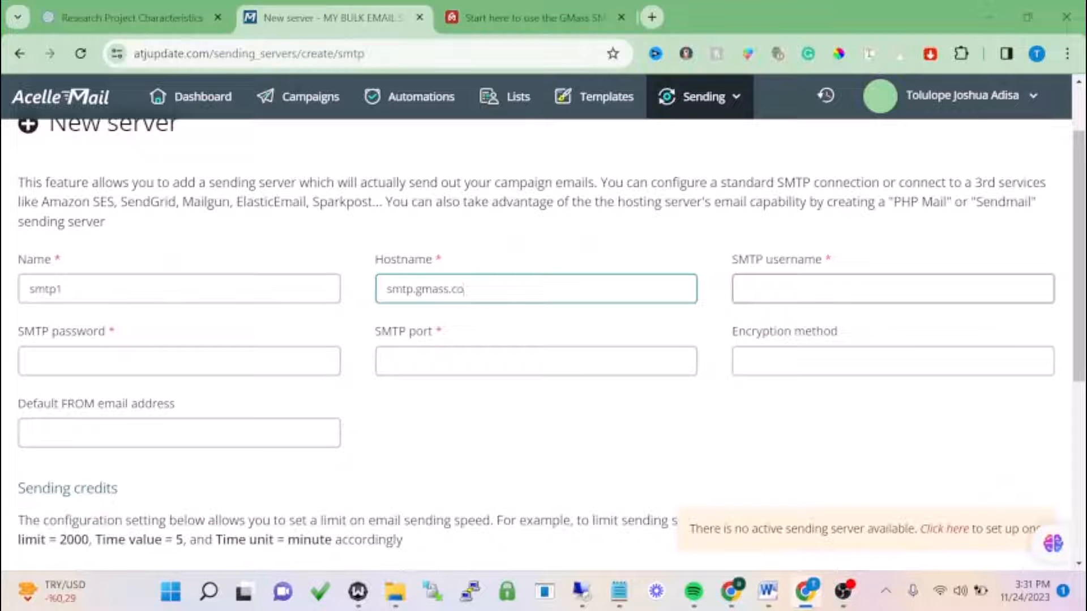
{"action": "left_click", "coordinate": [295, 361]}
{"action": "key", "text": "ctrl+v"}
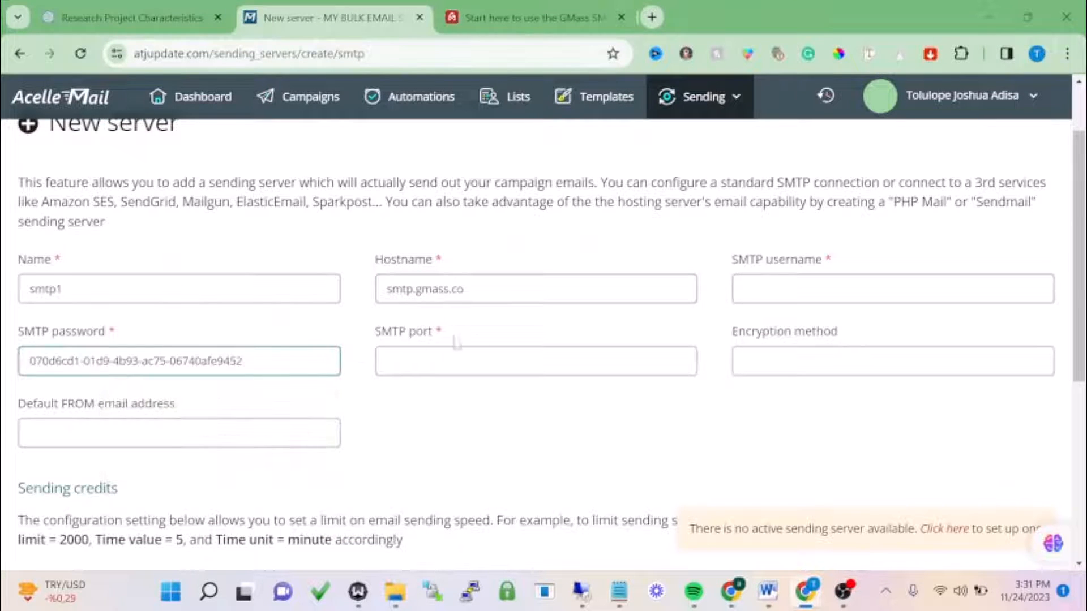
{"action": "left_click", "coordinate": [809, 280]}
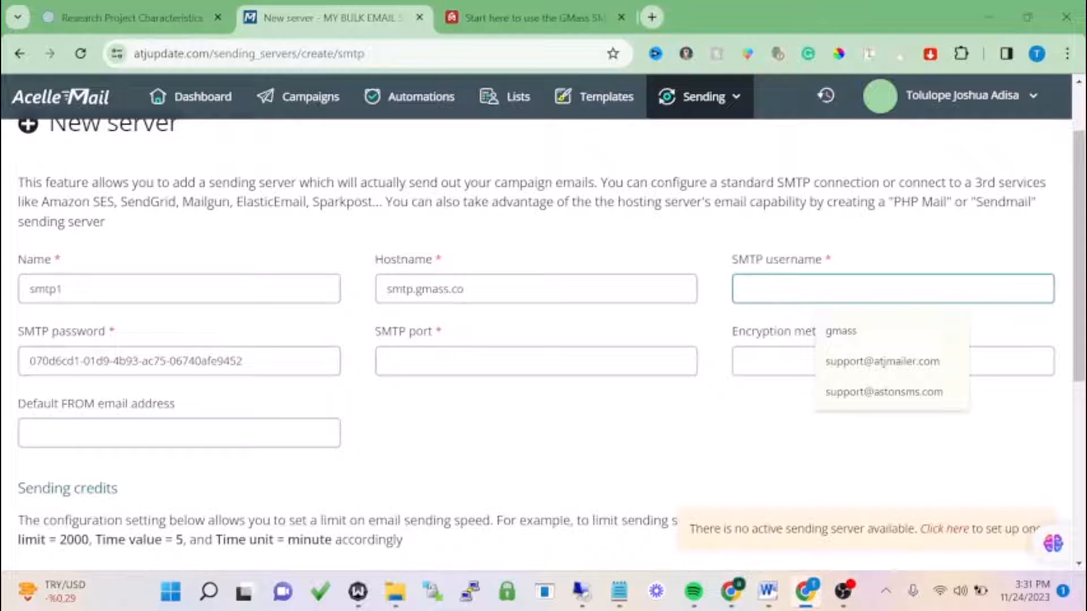
{"action": "type", "text": "gmass"}
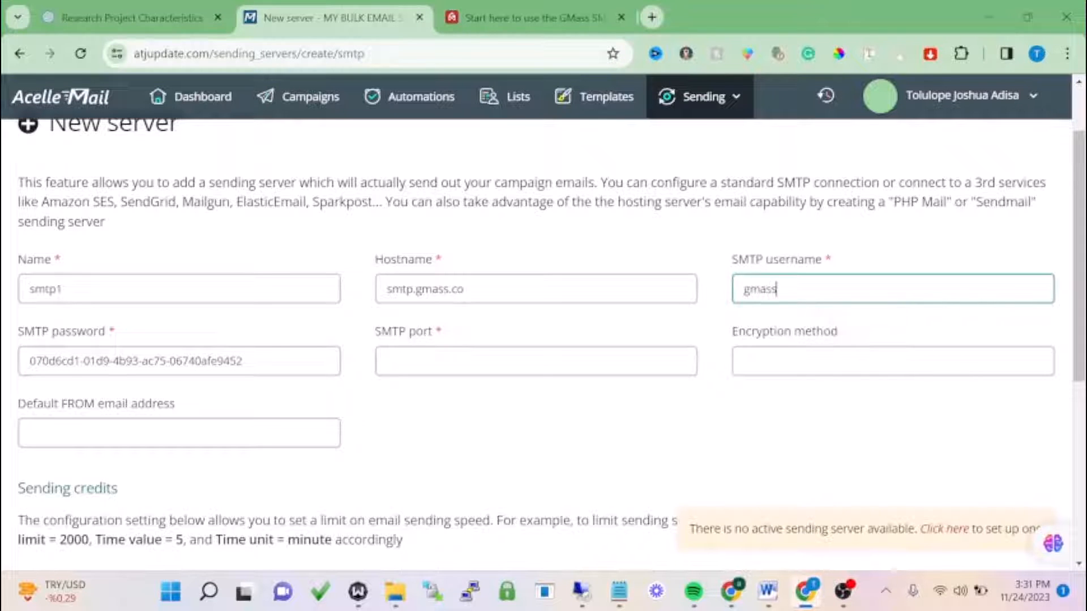
- Set the SMTP port to 587 and the encryption to TLS
{"action": "left_click", "coordinate": [508, 368]}
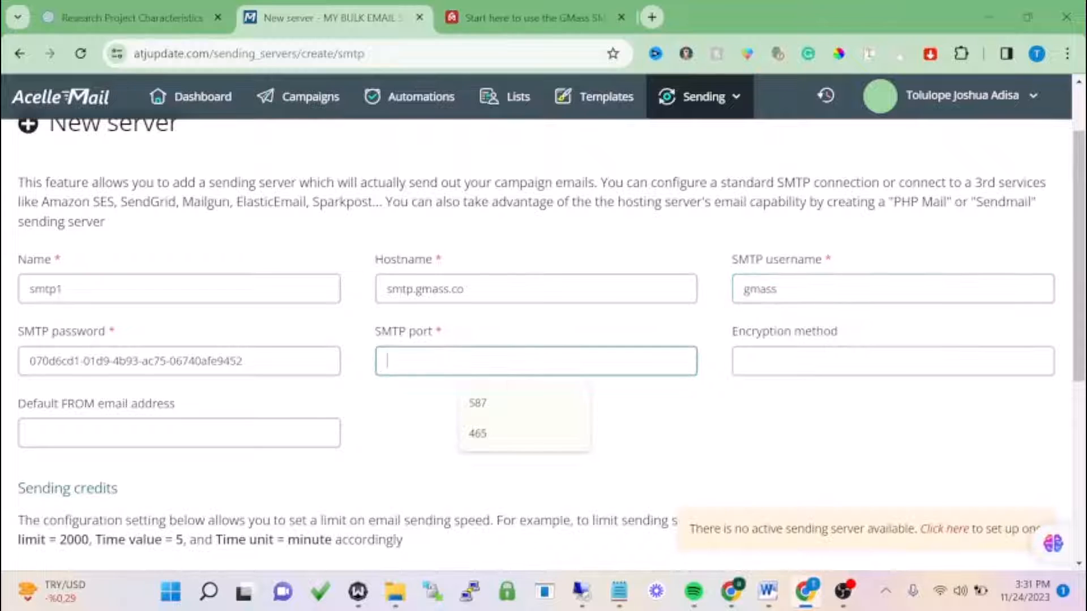
{"action": "left_click", "coordinate": [510, 17]}
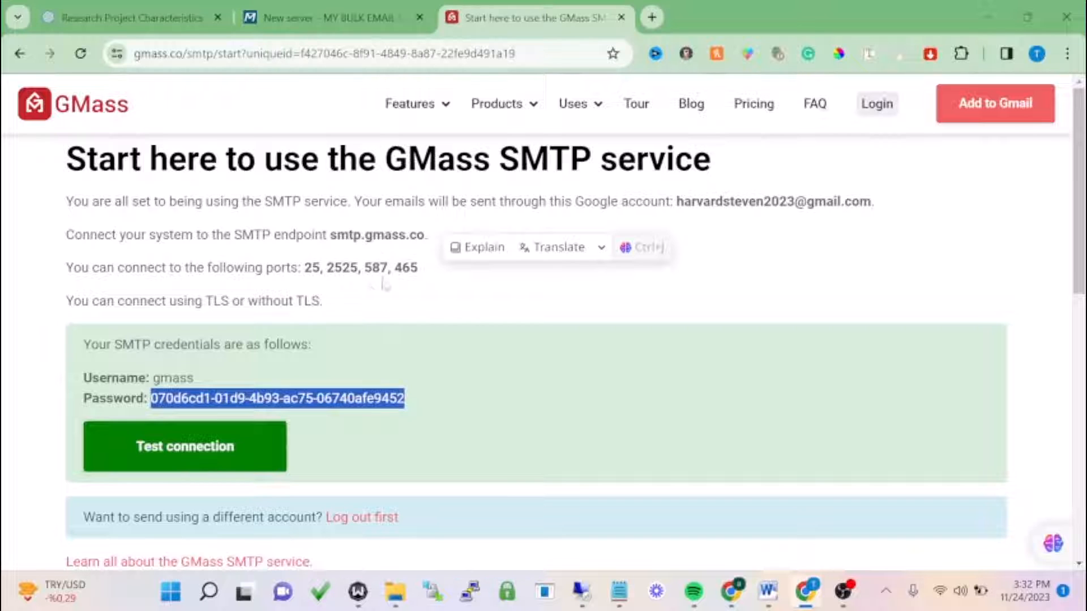
{"action": "left_click", "coordinate": [351, 18]}
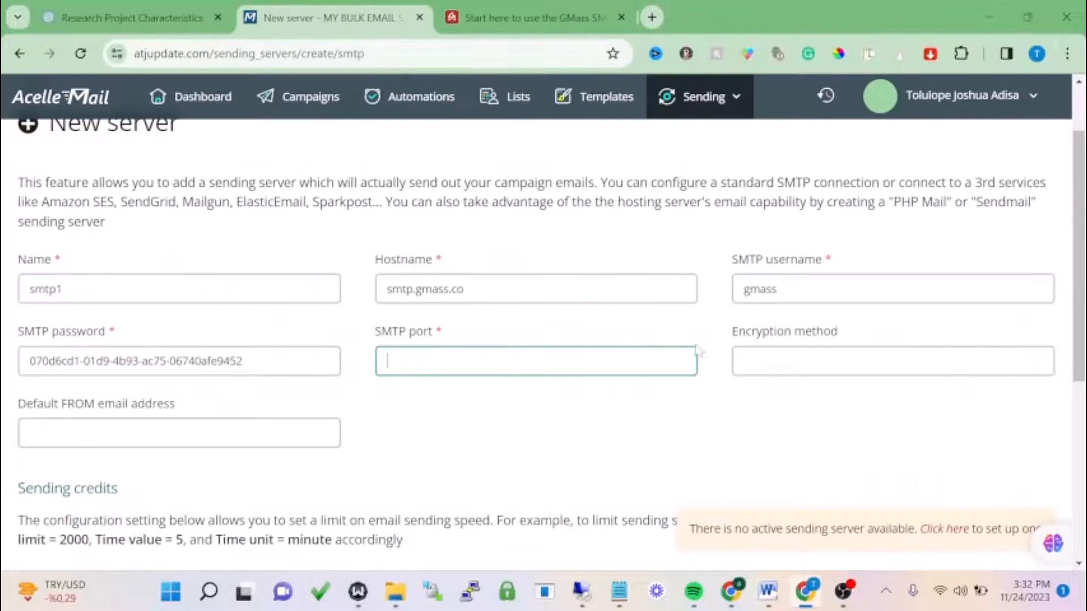
{"action": "left_click", "coordinate": [743, 361]}
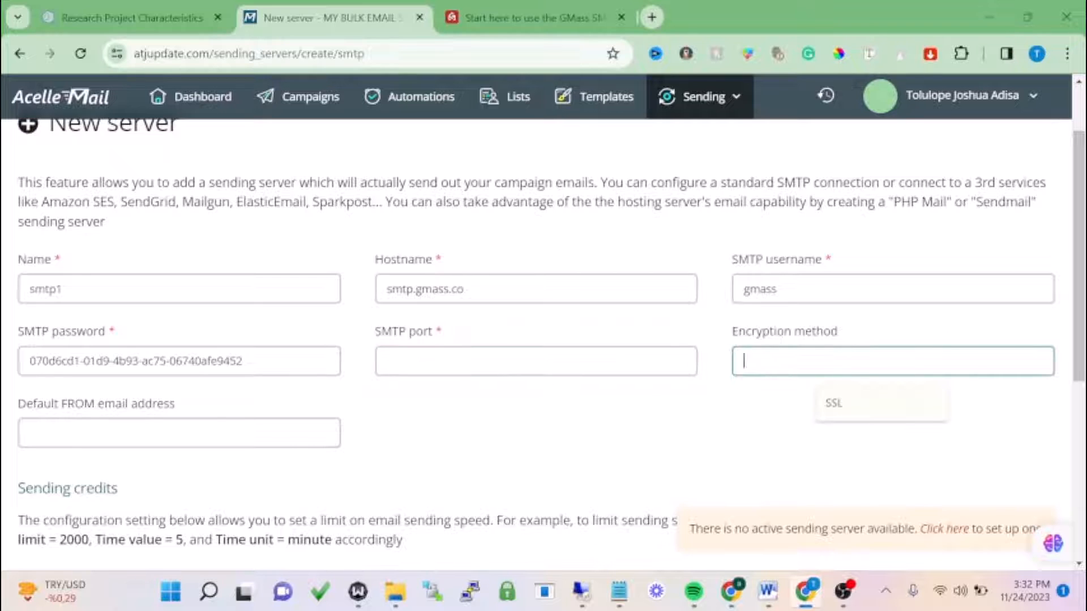
{"action": "type", "text": "TLD"}
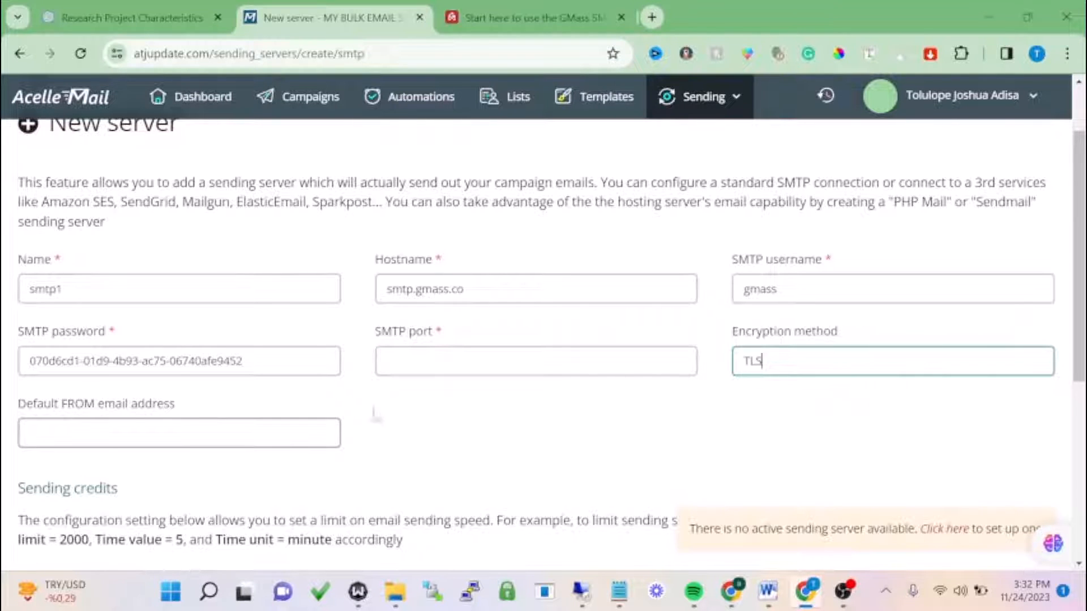
{"action": "left_click", "coordinate": [501, 365]}
{"action": "left_click", "coordinate": [502, 402]}
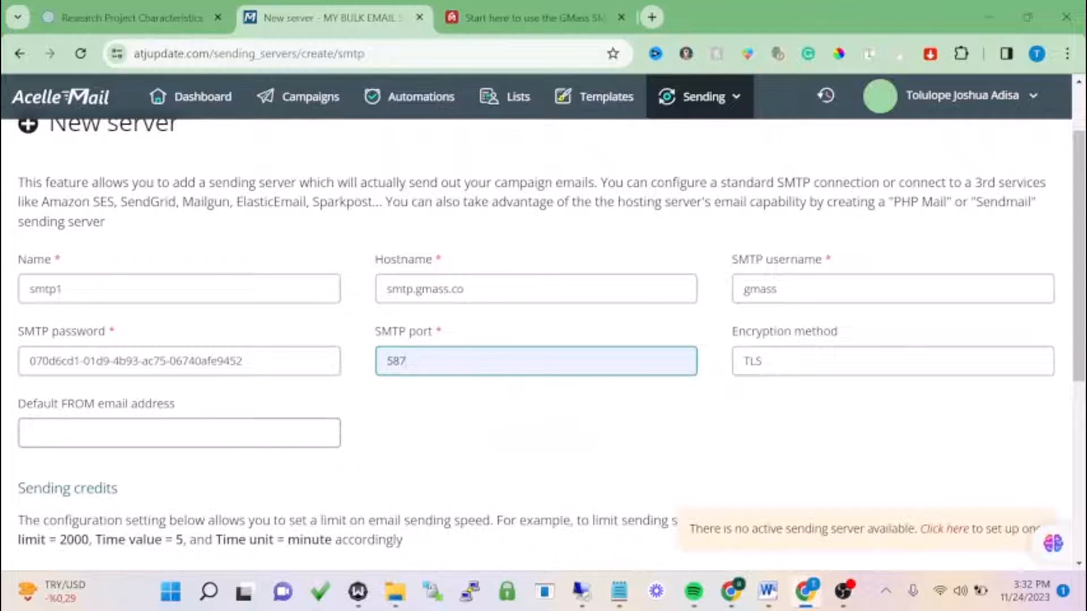
- Enter a support address as the default FROM email
{"action": "left_click", "coordinate": [187, 433]}
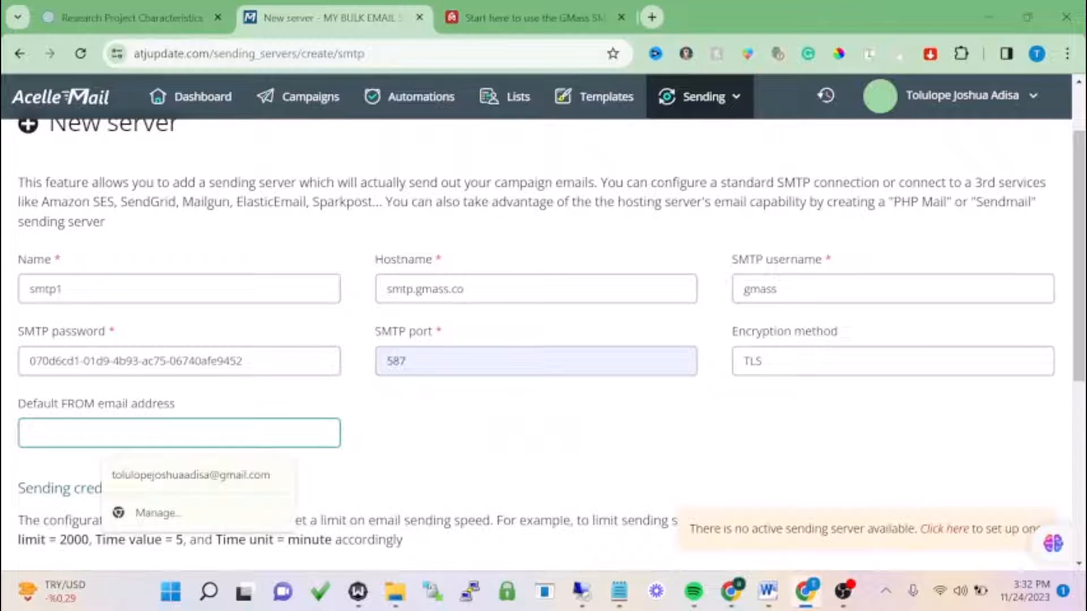
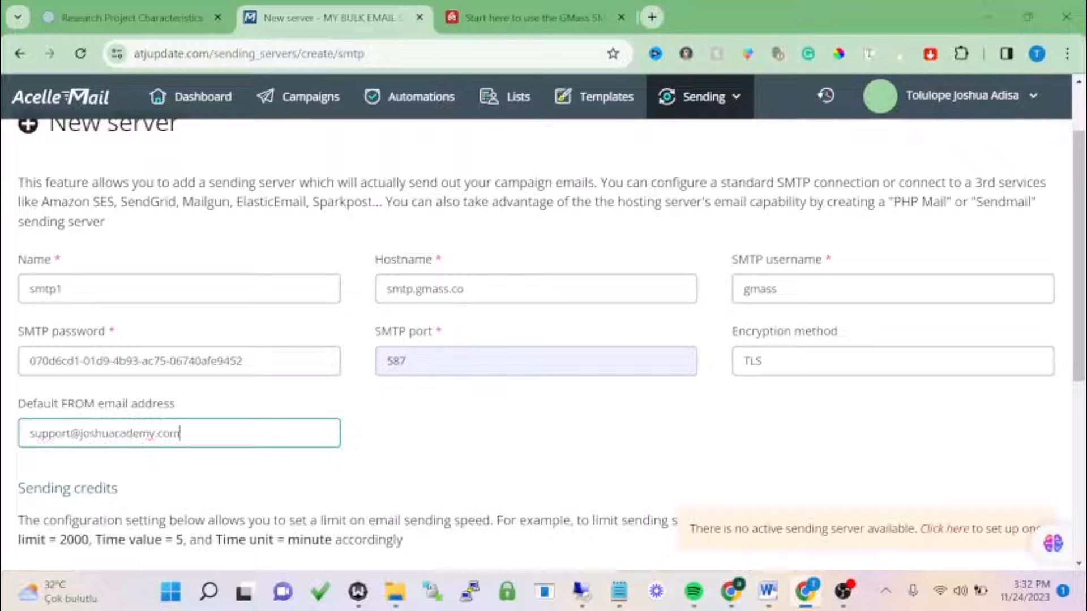
{"action": "left_click", "coordinate": [374, 437]}
- Turn off unlimited sending credits and set the time unit to day
{"action": "scroll", "coordinate": [383, 436], "scroll_direction": "down", "scroll_amount": 5}
{"action": "scroll", "coordinate": [385, 436], "scroll_direction": "down", "scroll_amount": 1}
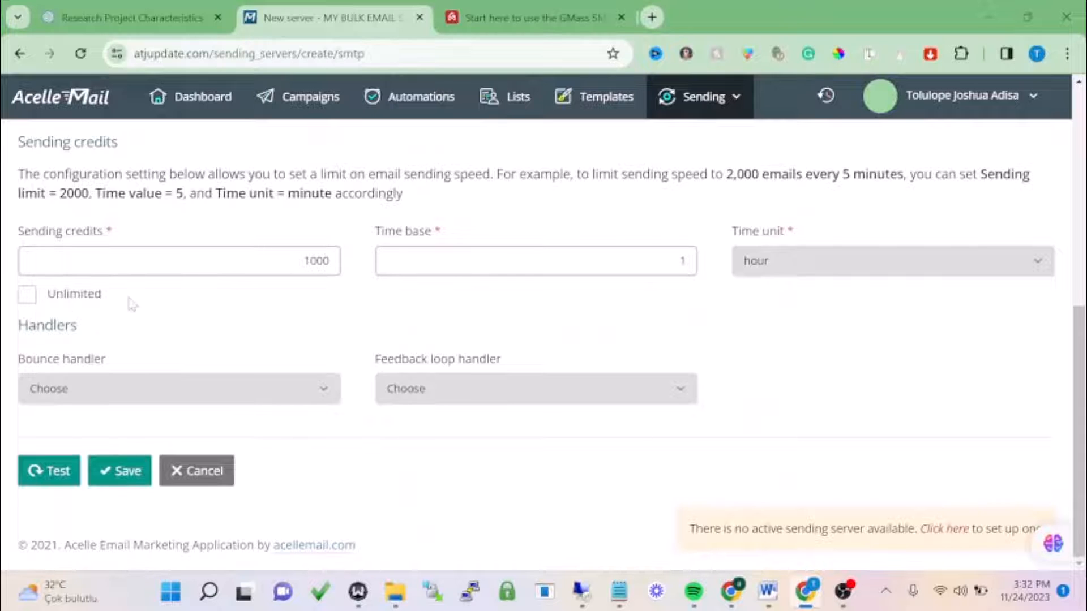
{"action": "scroll", "coordinate": [130, 304], "scroll_direction": "up", "scroll_amount": 2}
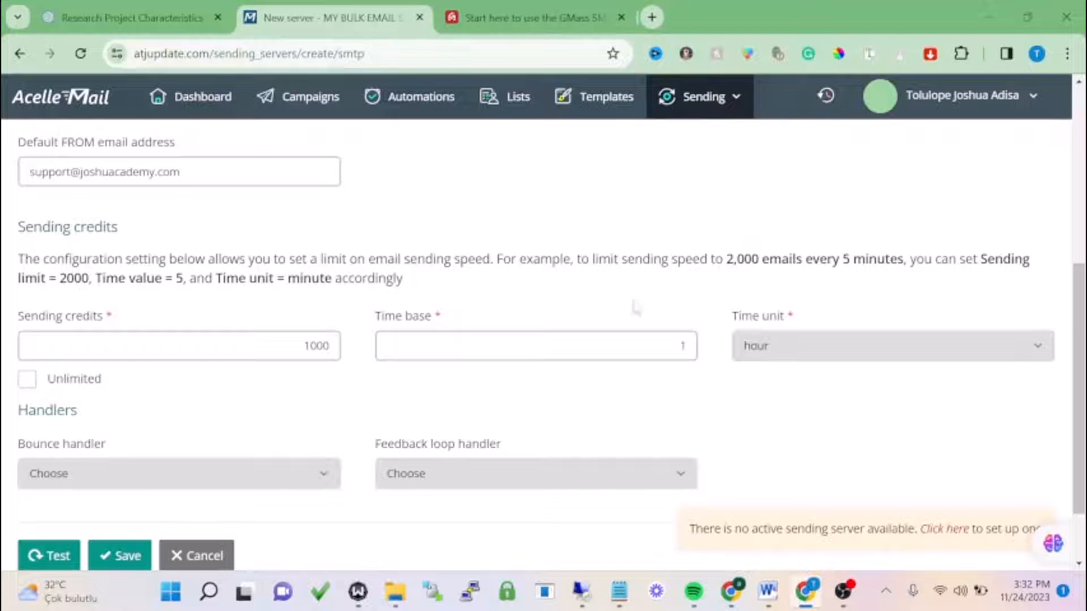
{"action": "left_click", "coordinate": [739, 349]}
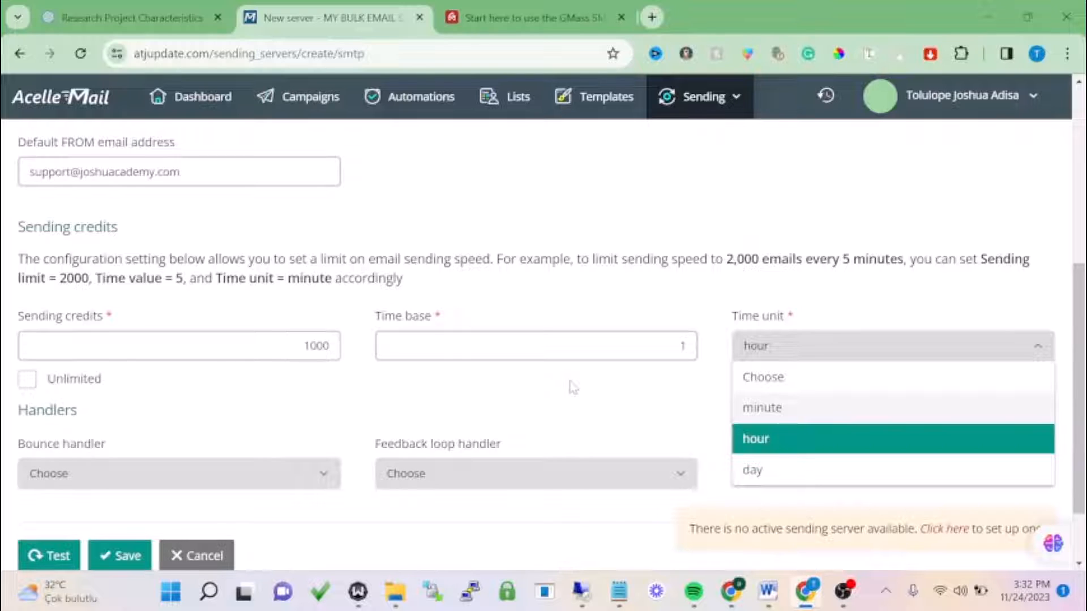
{"action": "left_click", "coordinate": [52, 385]}
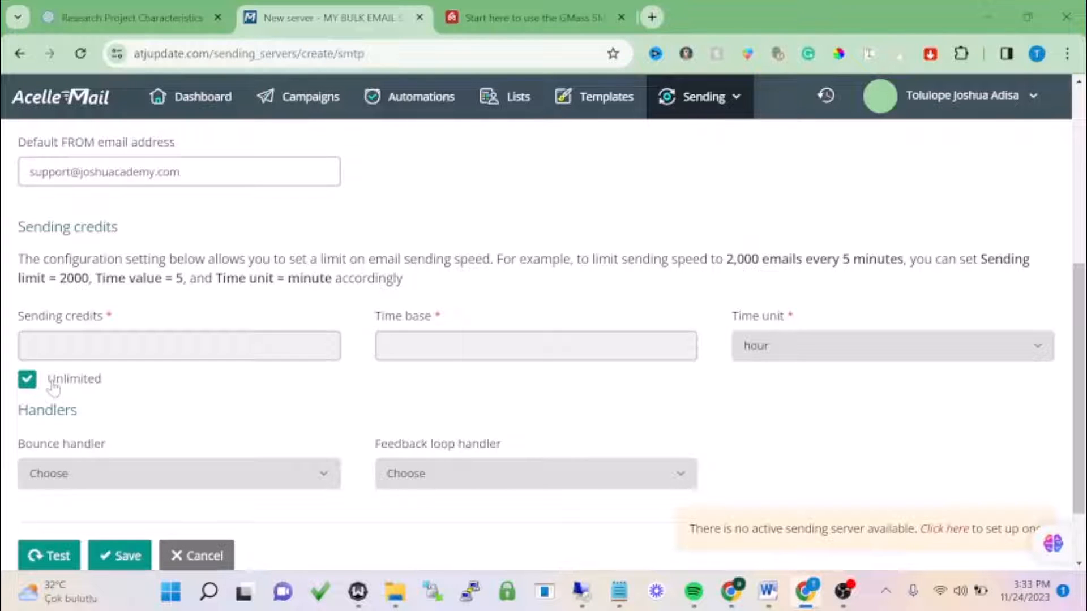
{"action": "left_click", "coordinate": [52, 385]}
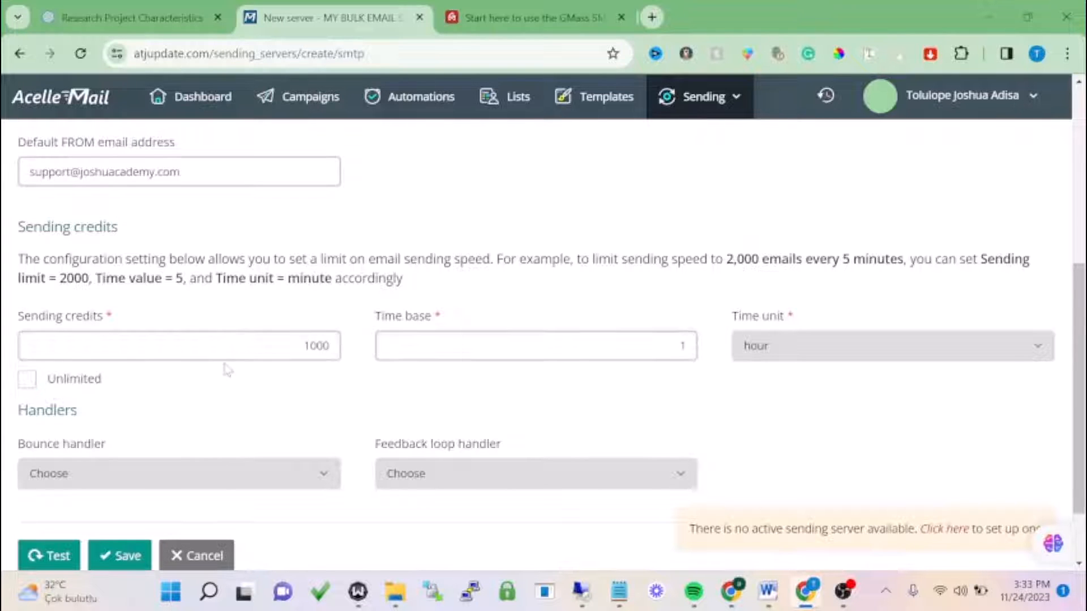
{"action": "left_click", "coordinate": [304, 345]}
{"action": "double_click", "coordinate": [316, 345]}
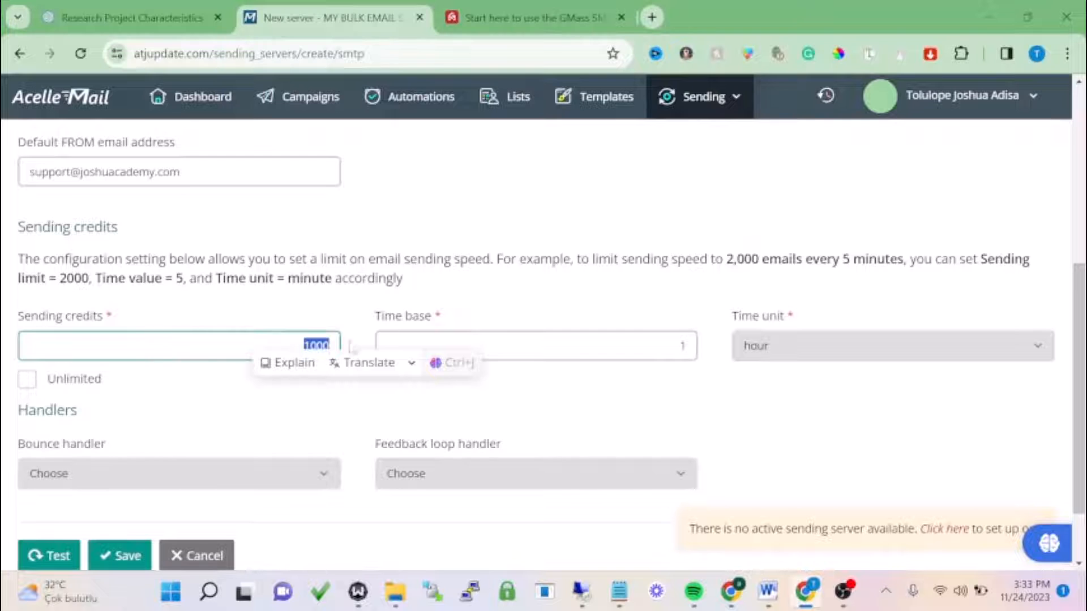
{"action": "left_click", "coordinate": [390, 345]}
{"action": "left_click", "coordinate": [792, 346]}
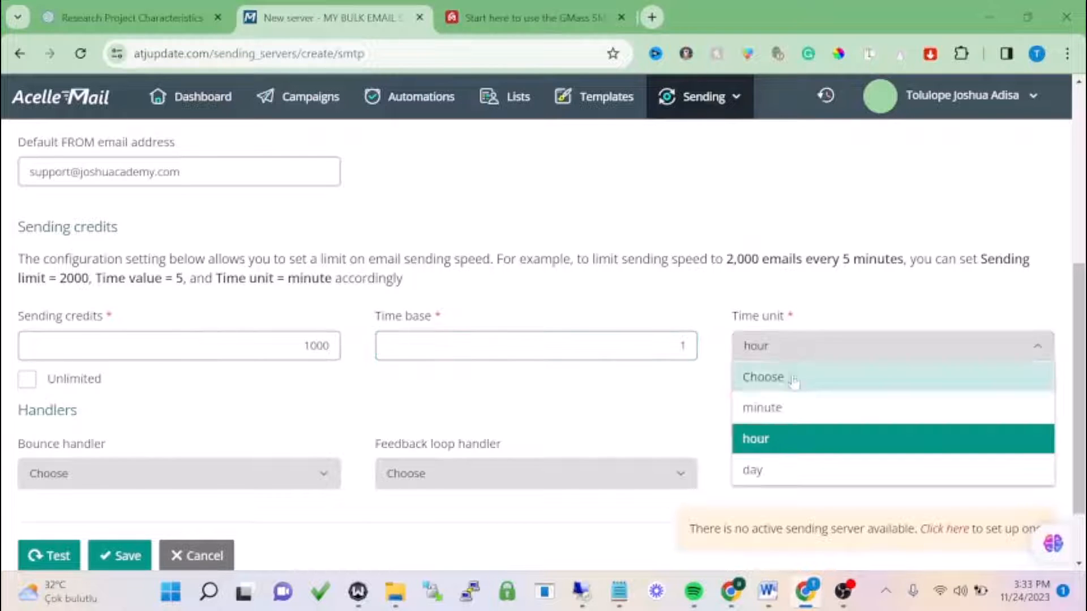
{"action": "left_click", "coordinate": [769, 408]}
{"action": "left_click", "coordinate": [800, 344]}
{"action": "left_click", "coordinate": [755, 470]}
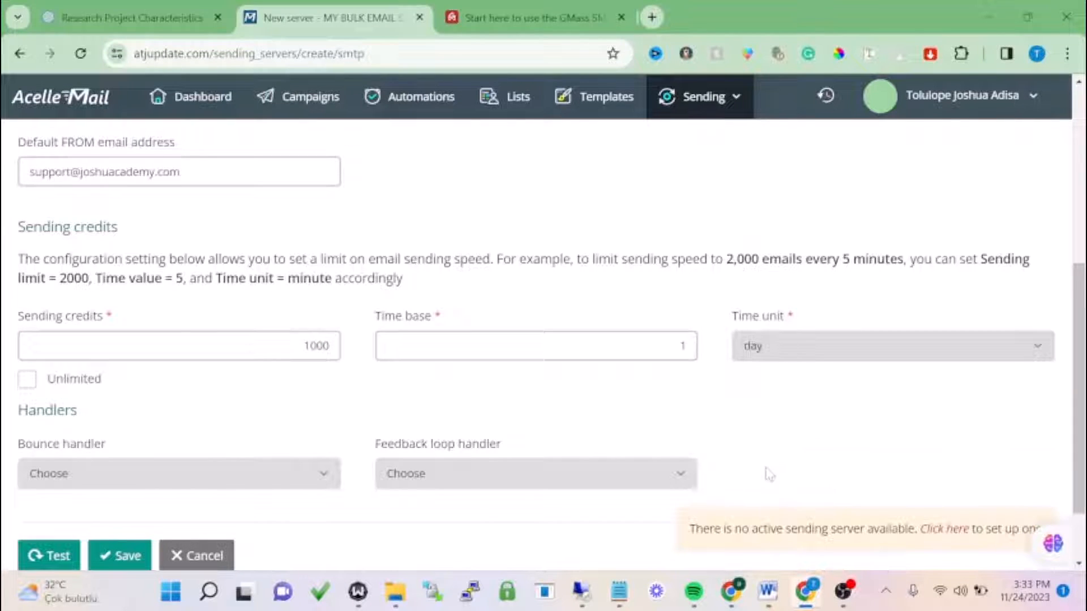
- Replace the 1000 sending credits with 400, keeping day as the time unit
{"action": "left_click_drag", "start_coordinate": [90, 376], "coordinate": [89, 385]}
{"action": "left_click", "coordinate": [87, 385]}
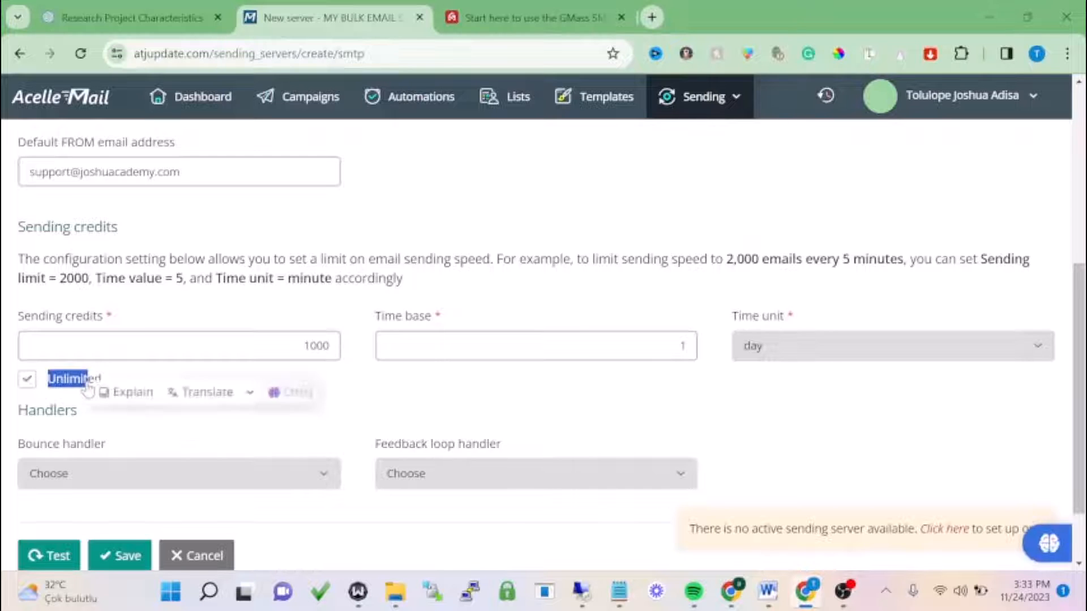
{"action": "left_click", "coordinate": [48, 381]}
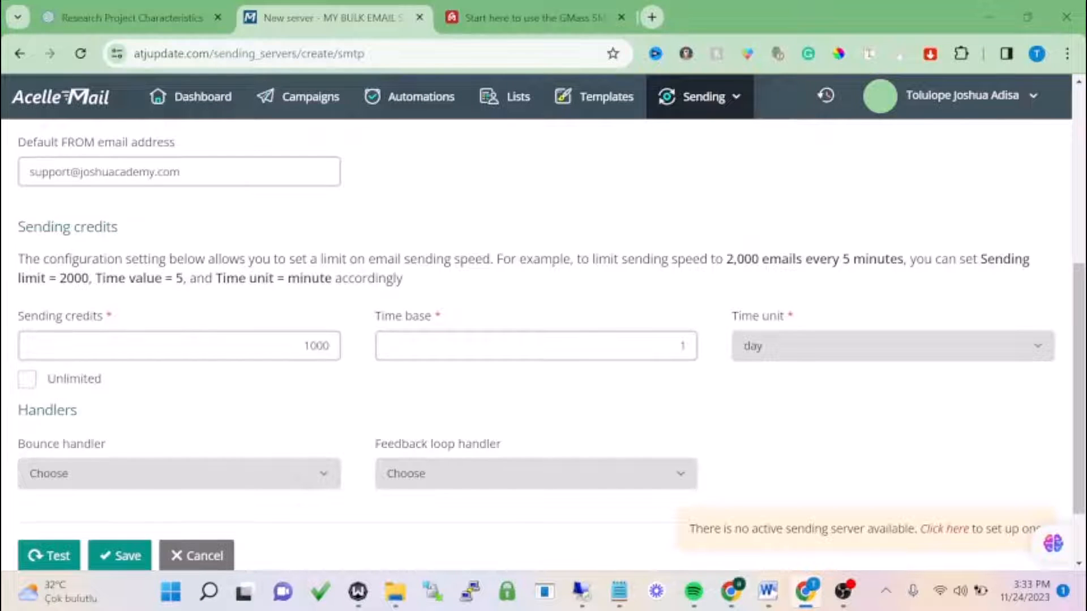
{"action": "left_click", "coordinate": [305, 345]}
{"action": "double_click", "coordinate": [316, 345]}
{"action": "key", "text": "BackSpace"}
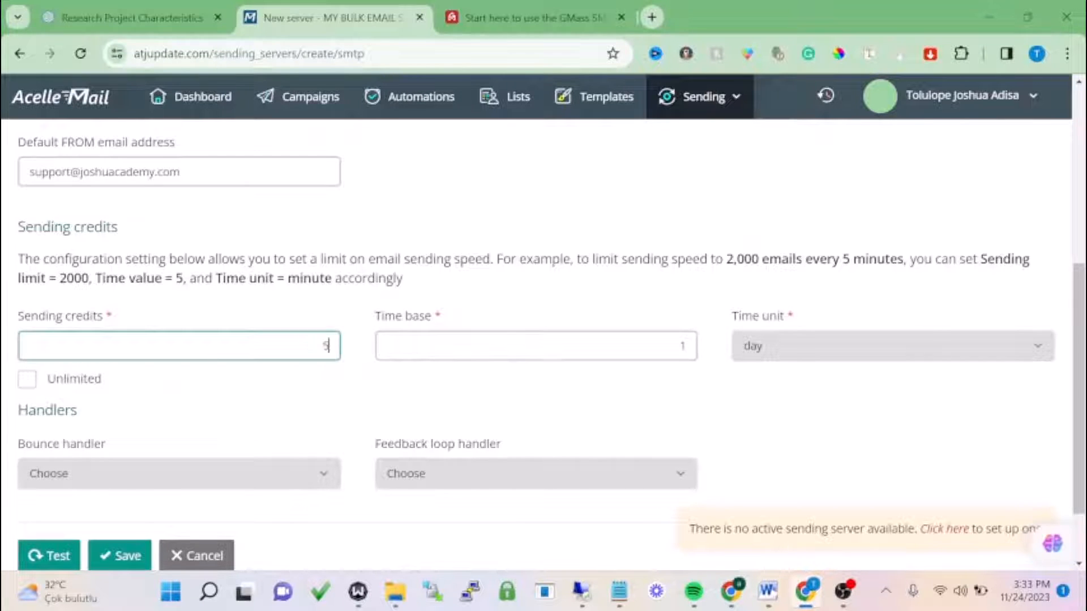
{"action": "type", "text": "500"}
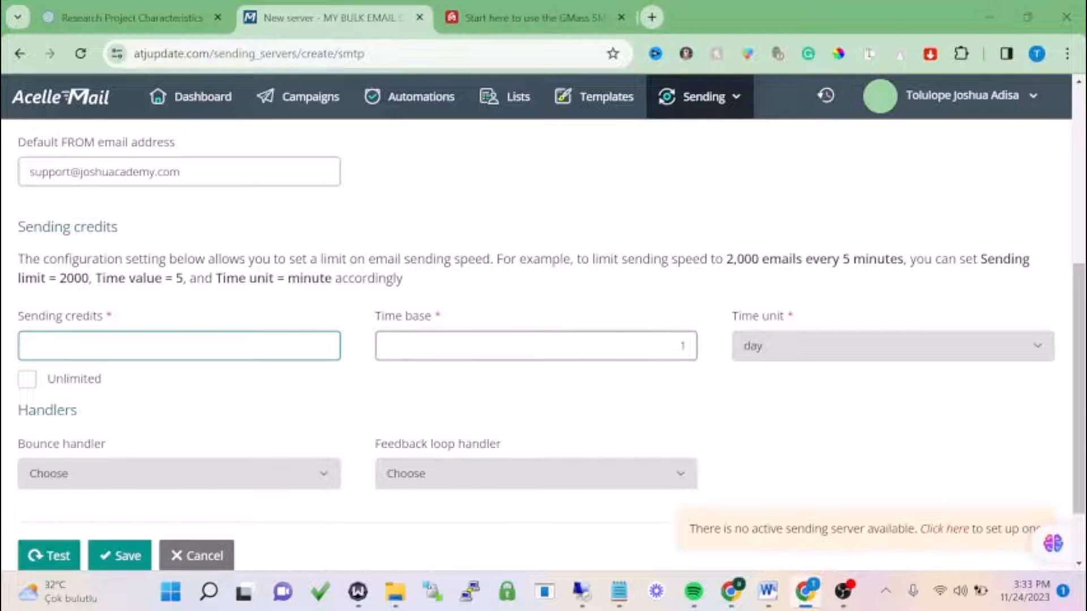
{"action": "type", "text": "400"}
{"action": "left_click", "coordinate": [799, 346]}
{"action": "left_click", "coordinate": [798, 352]}
- Leave the bounce handler unset and save the server
{"action": "scroll", "coordinate": [108, 418], "scroll_direction": "down", "scroll_amount": 2}
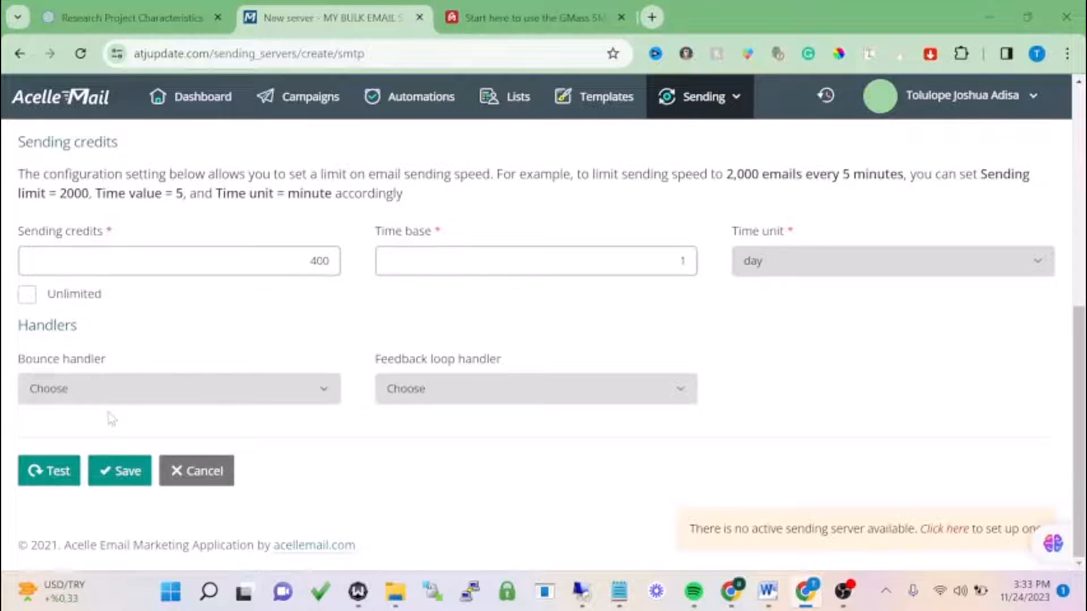
{"action": "left_click", "coordinate": [118, 393]}
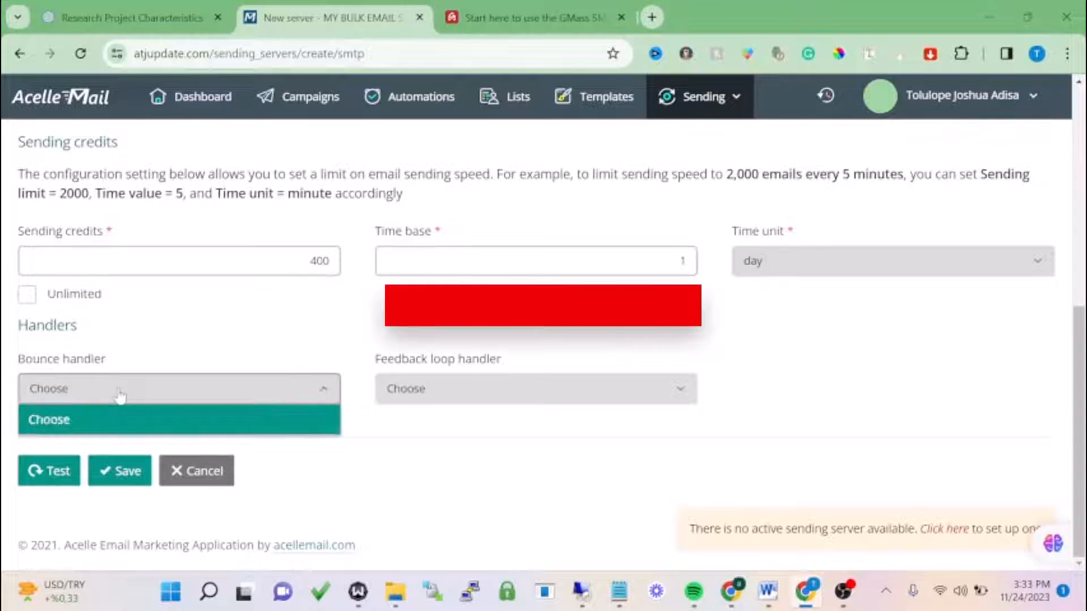
{"action": "left_click", "coordinate": [118, 394]}
{"action": "left_click", "coordinate": [120, 396]}
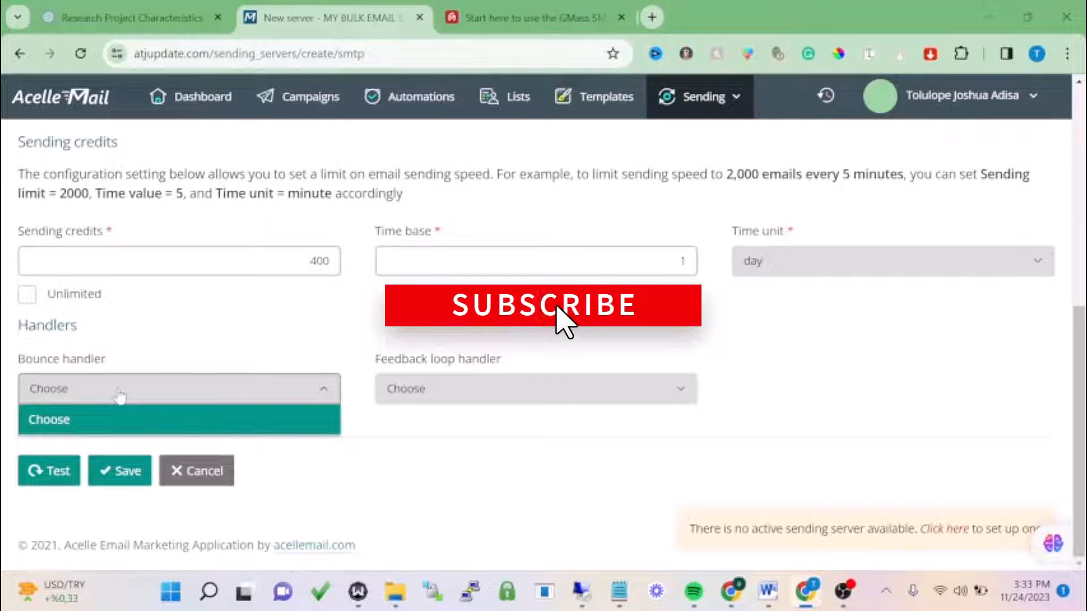
{"action": "left_click", "coordinate": [158, 411]}
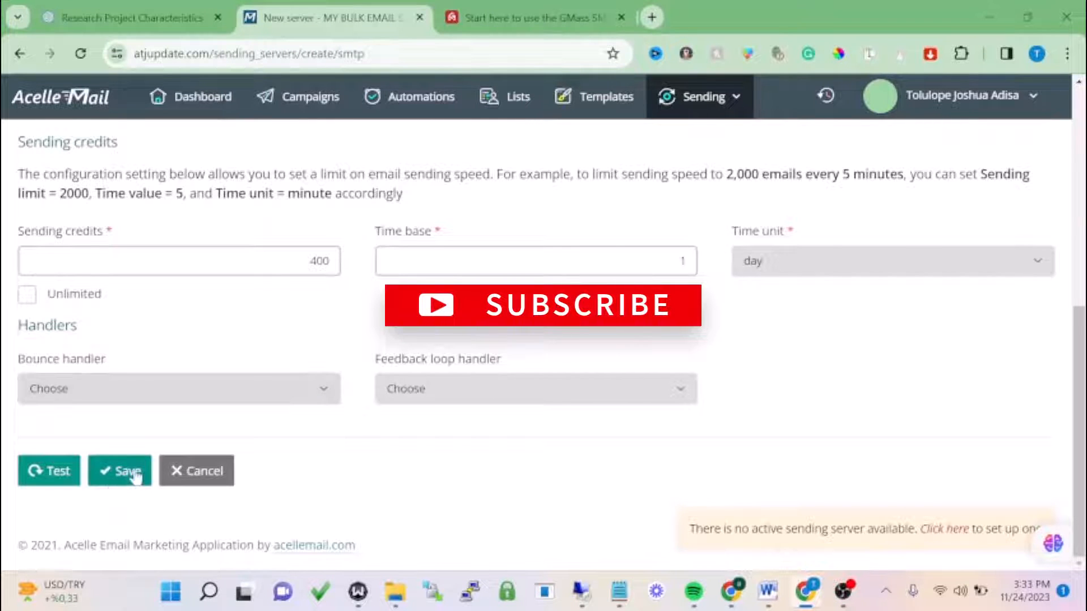
{"action": "left_click", "coordinate": [107, 478]}
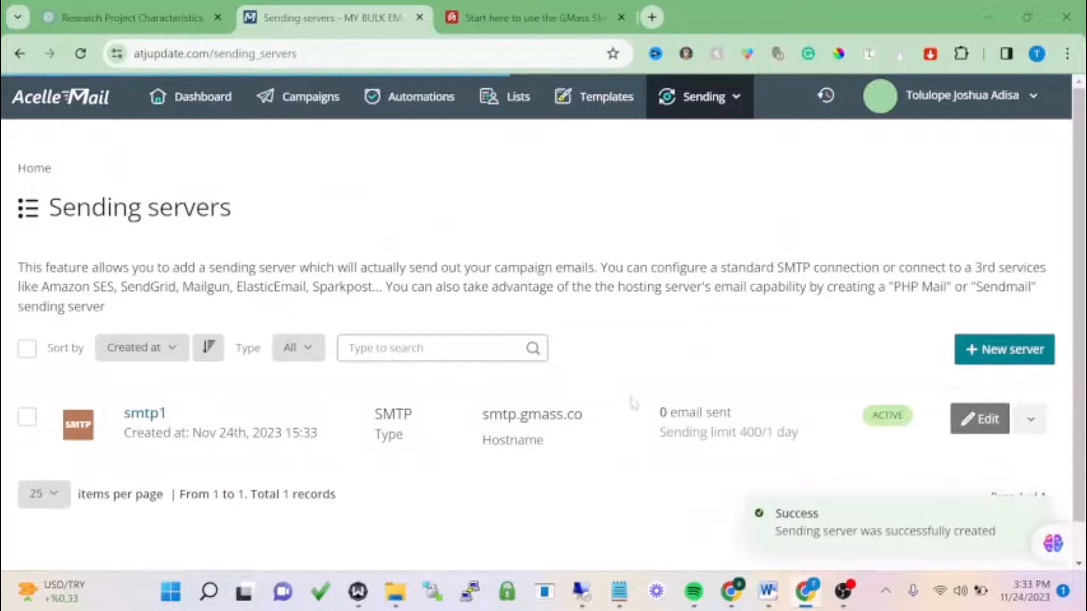
- Open smtp1 for editing, bring up its Test form, then return to the GMass tab
{"action": "left_click", "coordinate": [980, 427]}
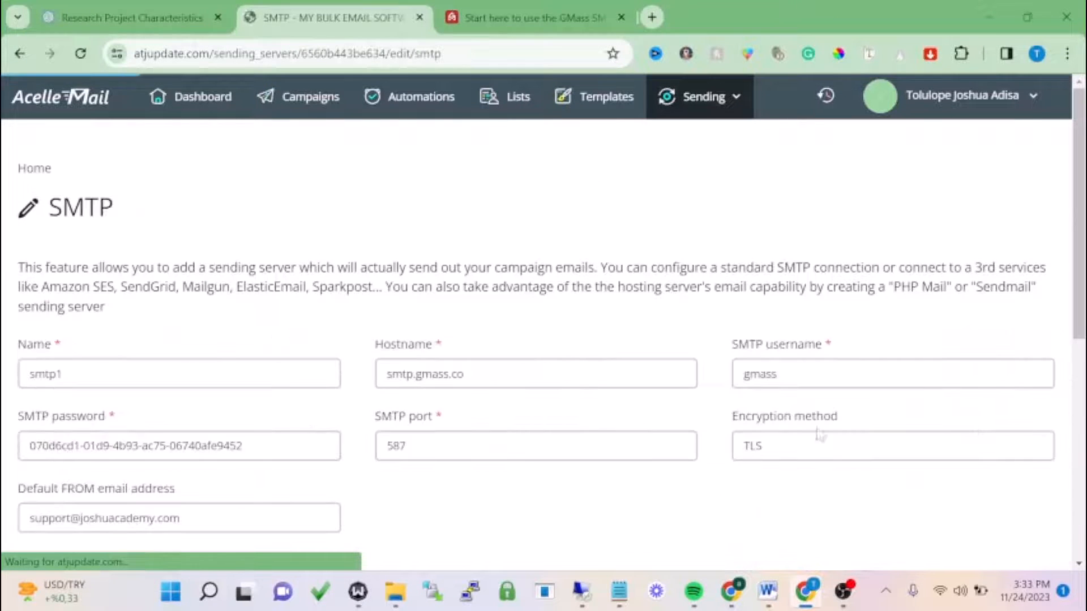
{"action": "scroll", "coordinate": [477, 395], "scroll_direction": "down", "scroll_amount": 9}
{"action": "left_click", "coordinate": [57, 473]}
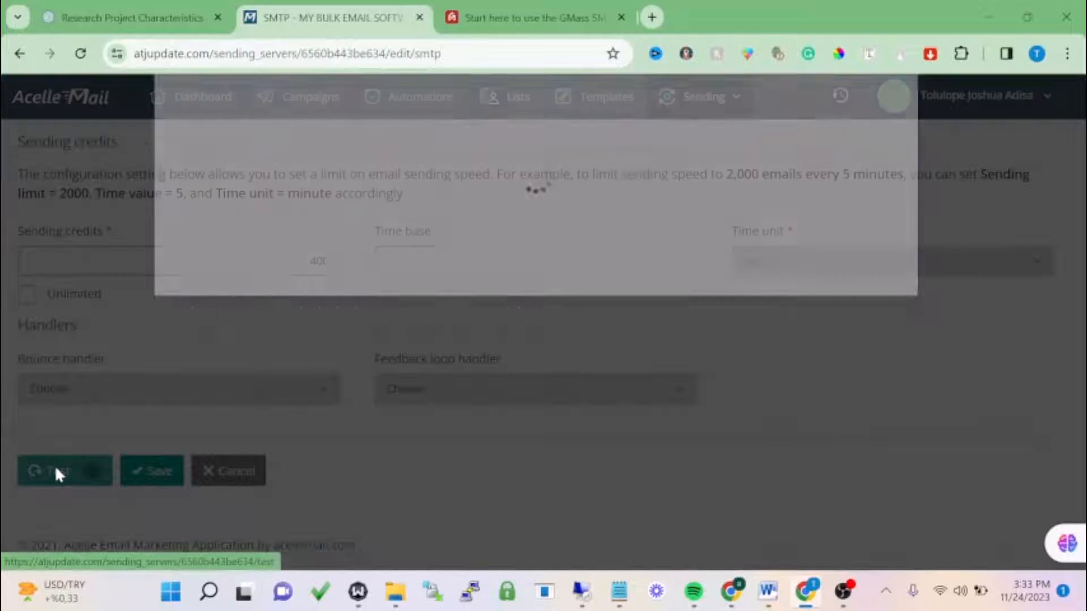
{"action": "left_click", "coordinate": [601, 8]}
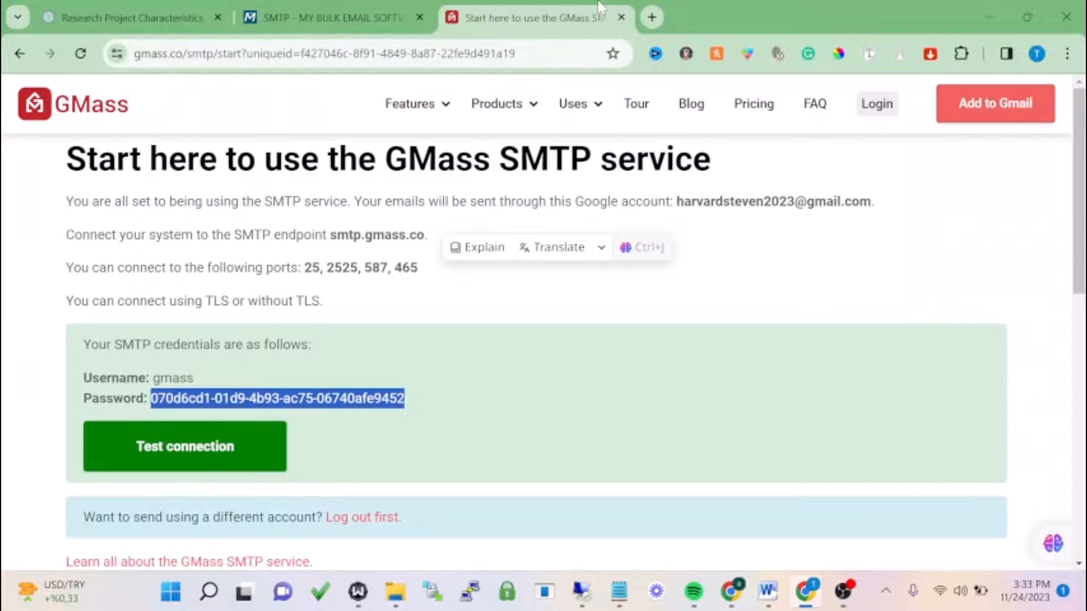
- Open the Gmail inbox in a new browser tab
{"action": "left_click", "coordinate": [648, 17]}
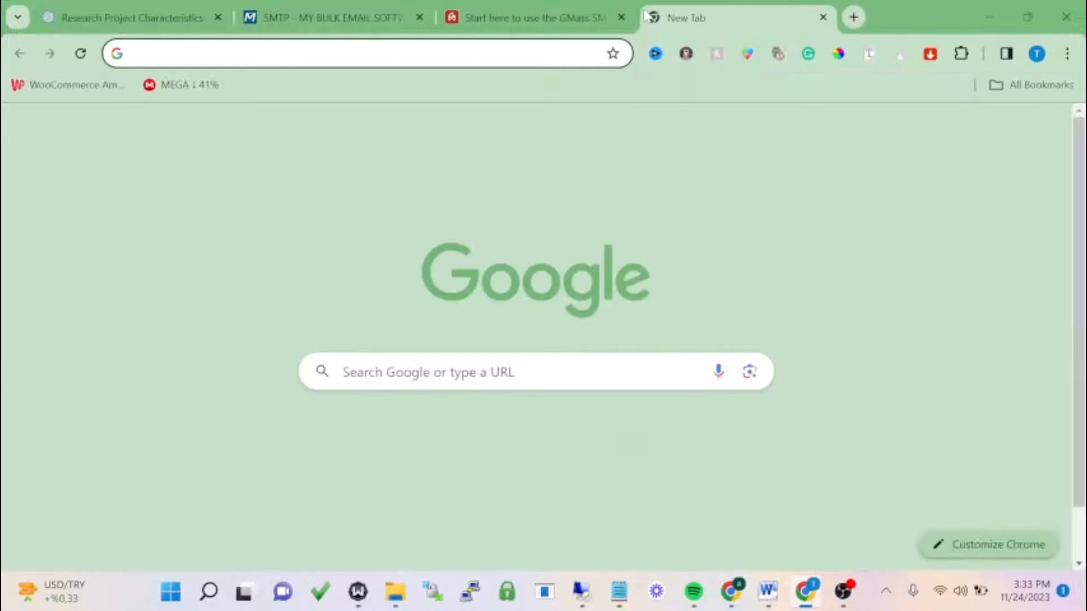
{"action": "type", "text": "g"}
{"action": "key", "text": "BackSpace"}
{"action": "key", "text": "BackSpace"}
{"action": "type", "text": "t"}
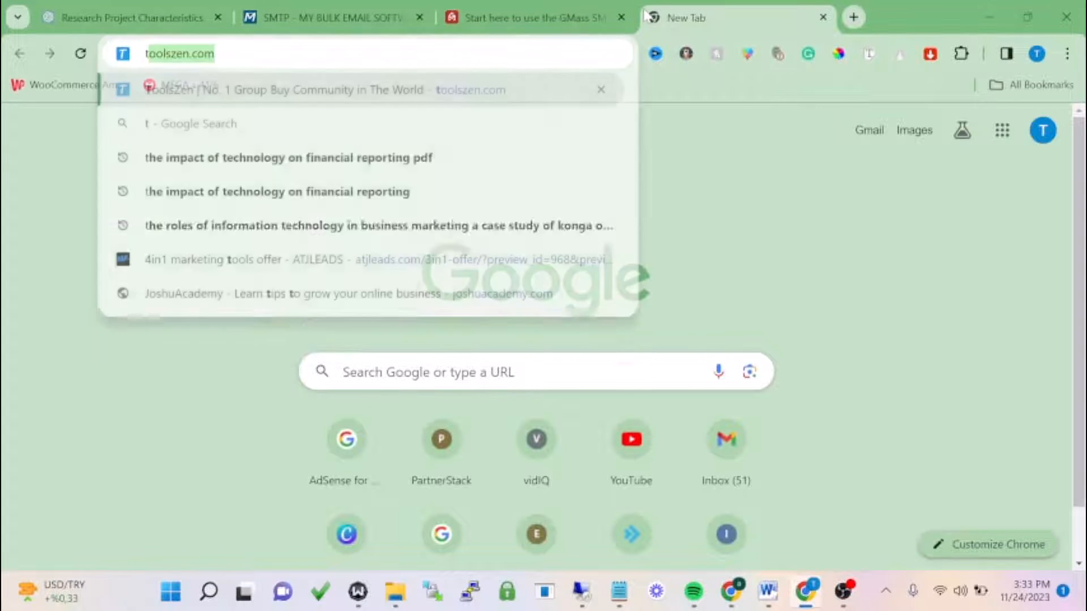
{"action": "type", "text": "ol"}
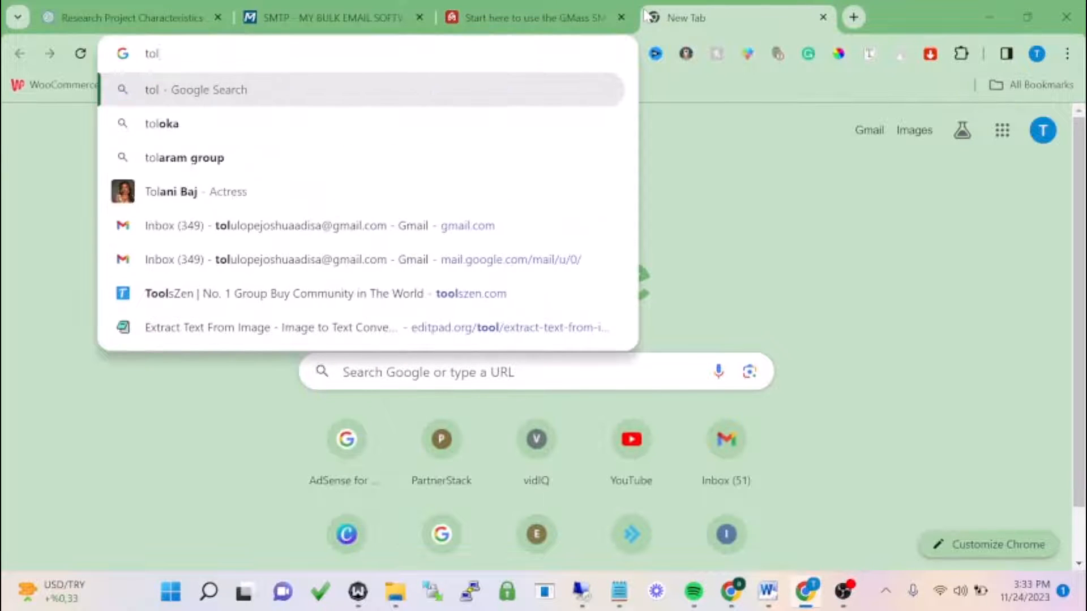
{"action": "left_click", "coordinate": [390, 267]}
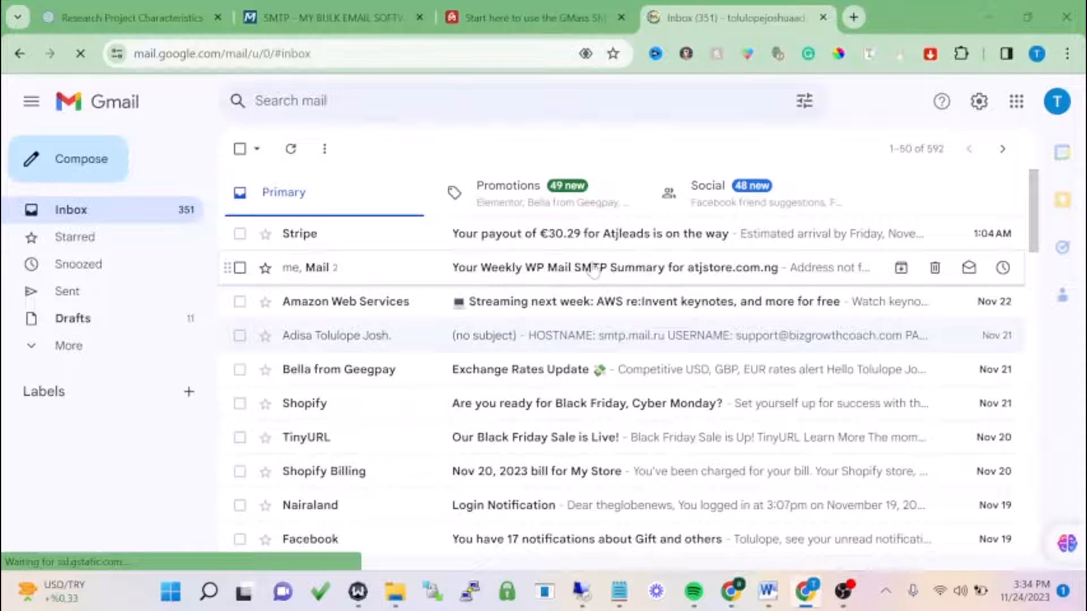
- Copy the signed-in Gmail account's address and return to the Acelle test form
{"action": "left_click", "coordinate": [1057, 103]}
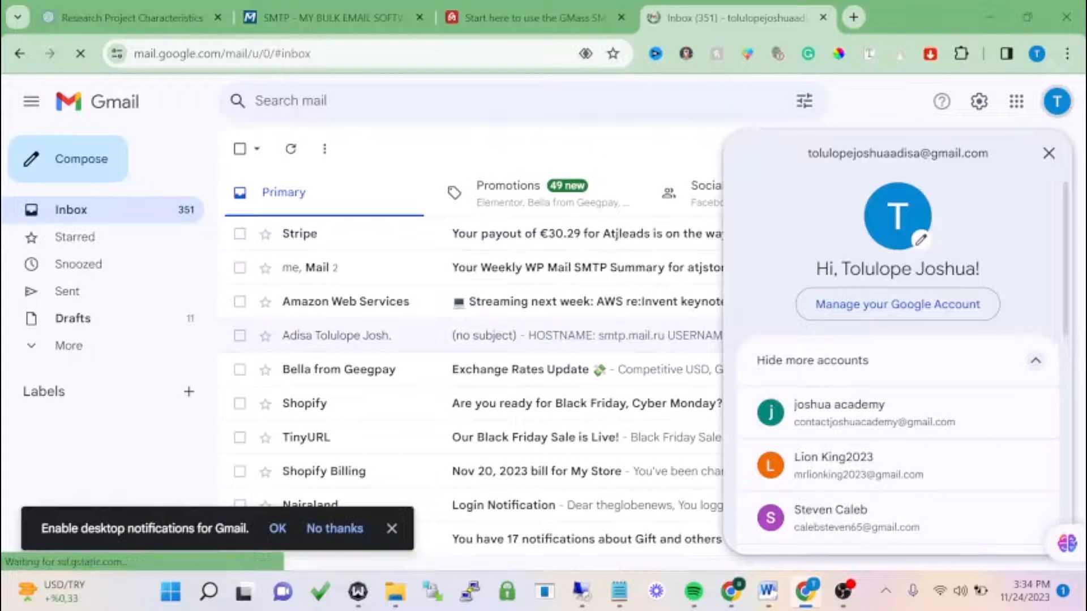
{"action": "left_click_drag", "start_coordinate": [989, 153], "coordinate": [806, 153]}
{"action": "key", "text": "ctrl+c"}
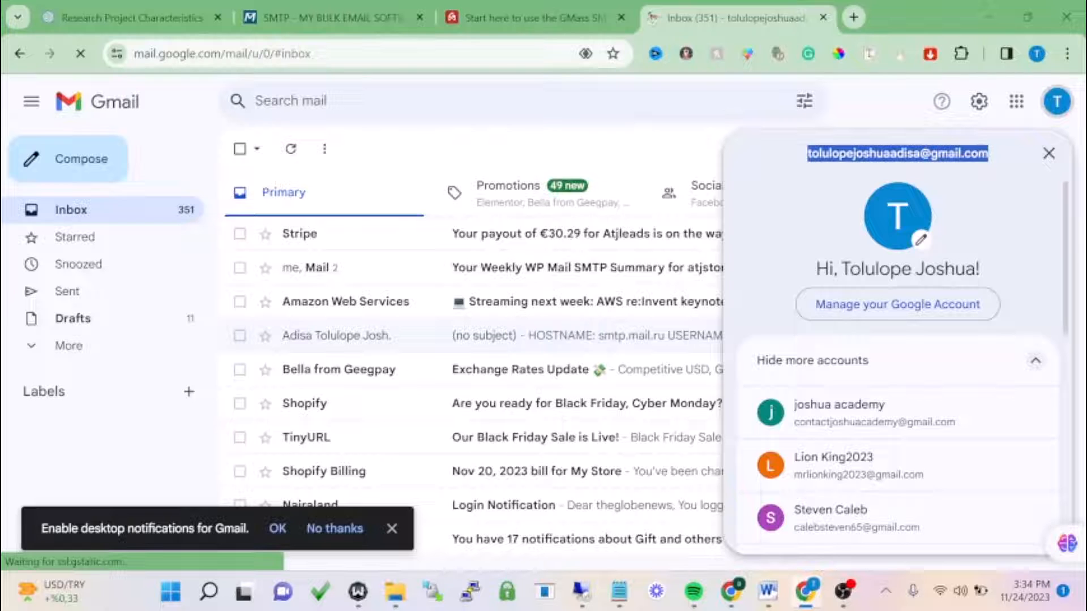
{"action": "left_click", "coordinate": [520, 8]}
{"action": "left_click", "coordinate": [388, 8]}
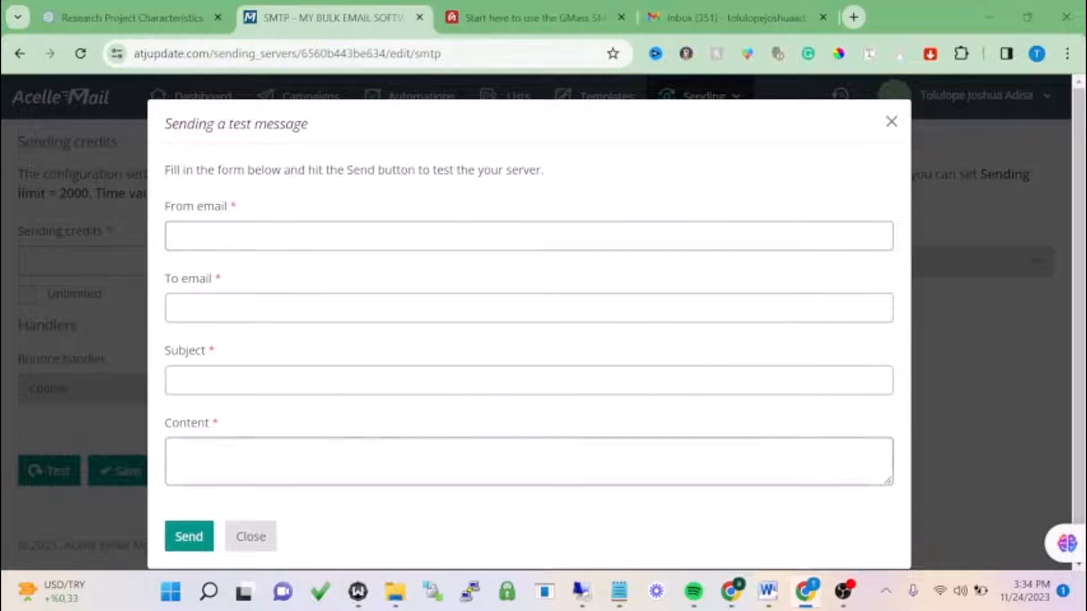
- Fill the test subject from a suggestion, the Gmail recipient, and a support sender address
{"action": "left_click", "coordinate": [237, 381]}
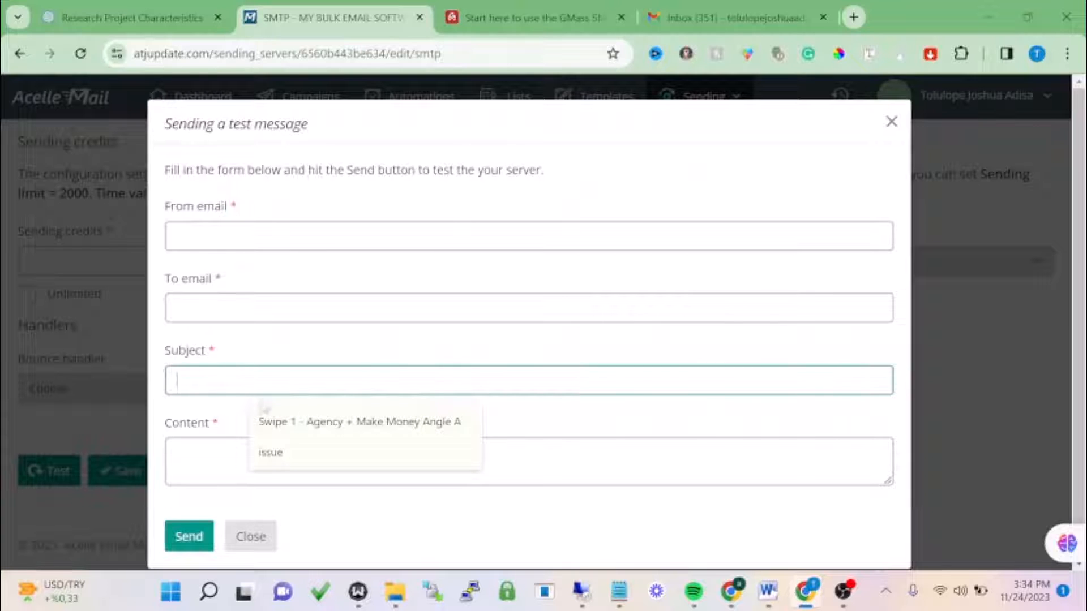
{"action": "left_click", "coordinate": [316, 425]}
{"action": "left_click", "coordinate": [283, 309]}
{"action": "key", "text": "ctrl+v"}
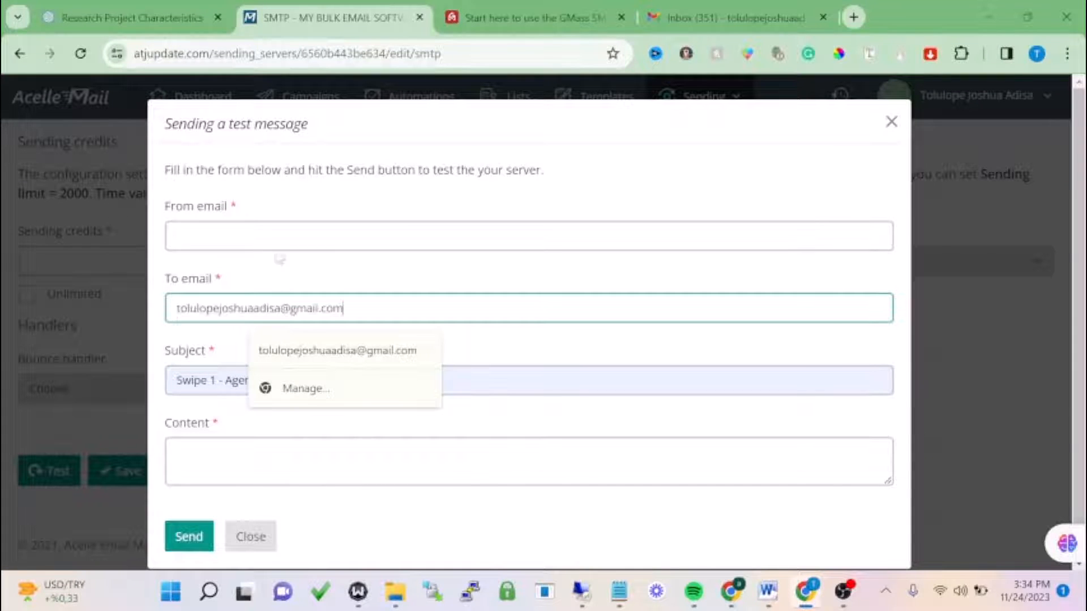
{"action": "left_click", "coordinate": [279, 237]}
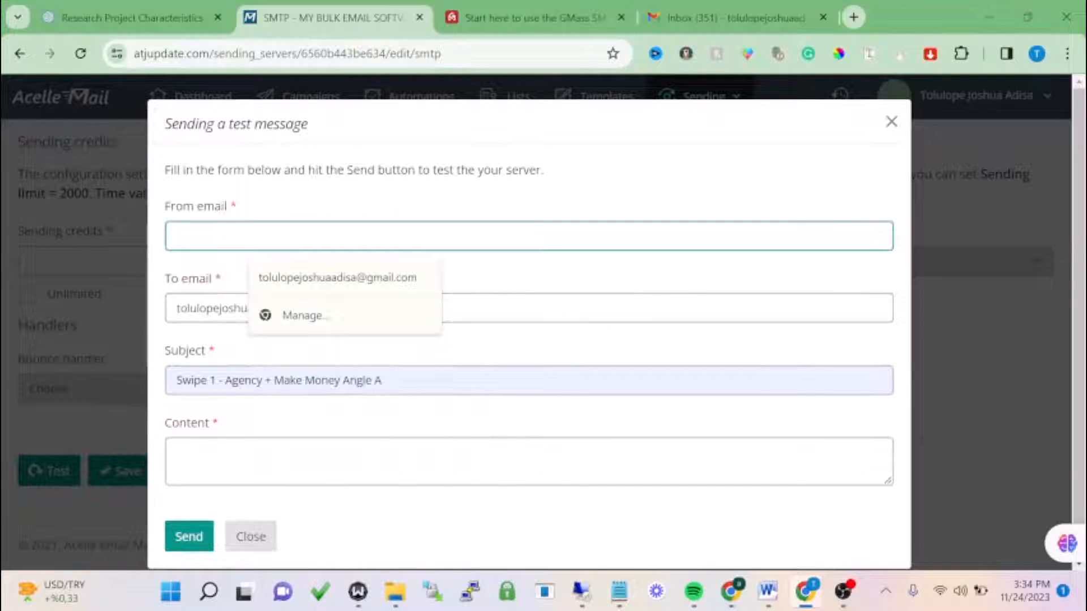
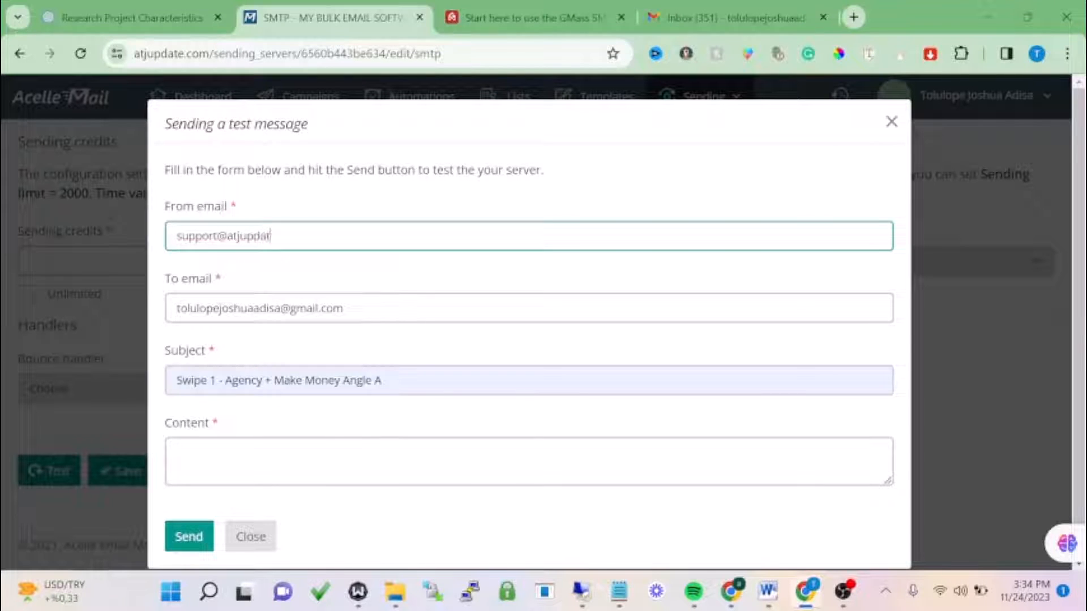
- Copy the subject 'Swipe 1 - Agency + Make Money Angle A' into Content, send, and check Gmail
{"action": "left_click", "coordinate": [177, 454]}
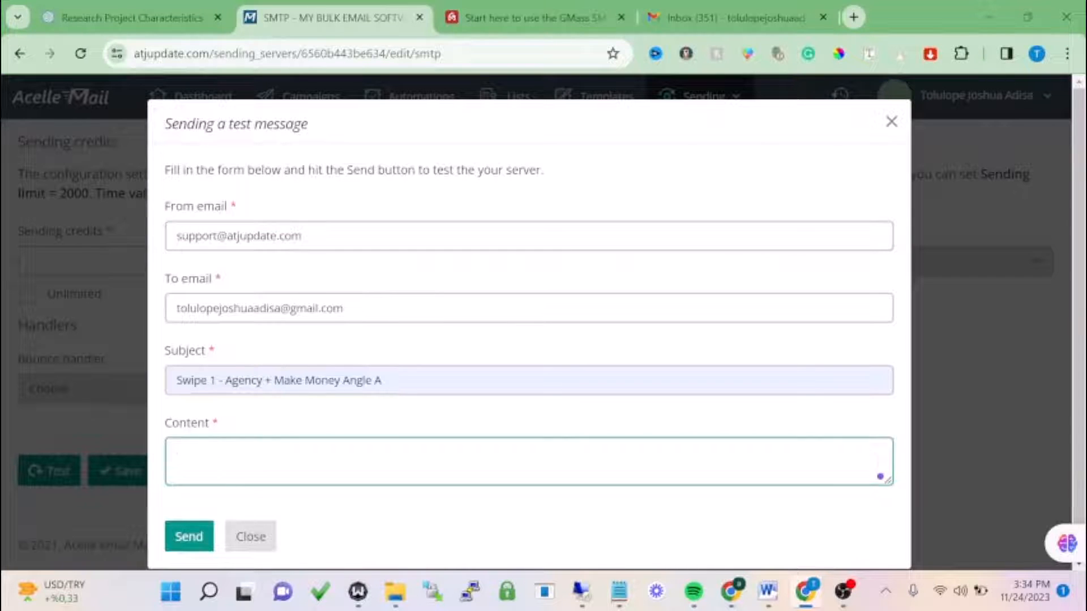
{"action": "triple_click", "coordinate": [243, 380]}
{"action": "key", "text": "ctrl+c"}
{"action": "left_click", "coordinate": [252, 447]}
{"action": "key", "text": "ctrl+v"}
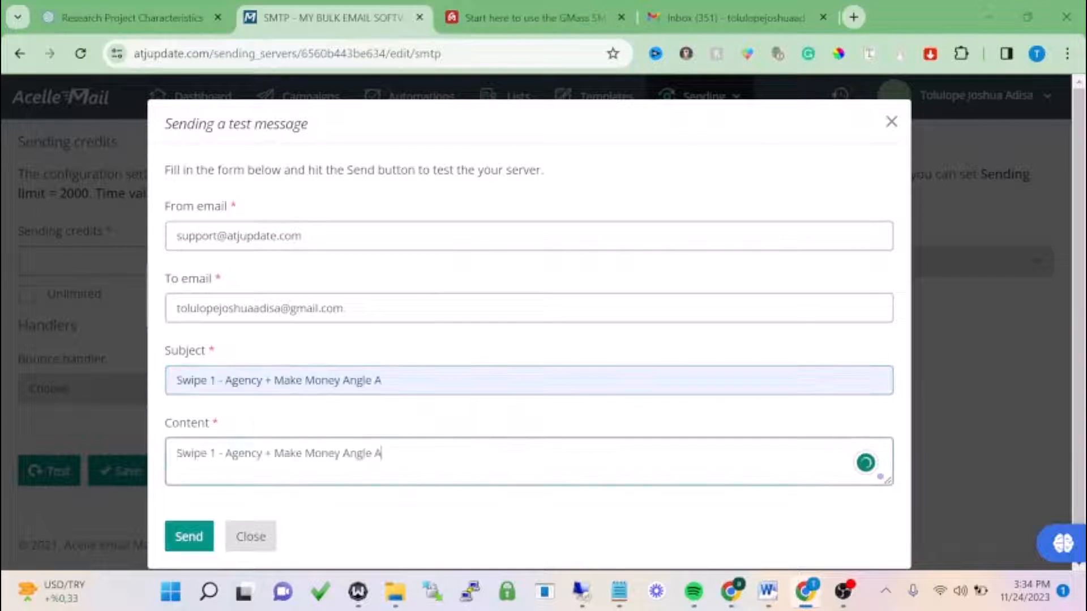
{"action": "left_click", "coordinate": [192, 536]}
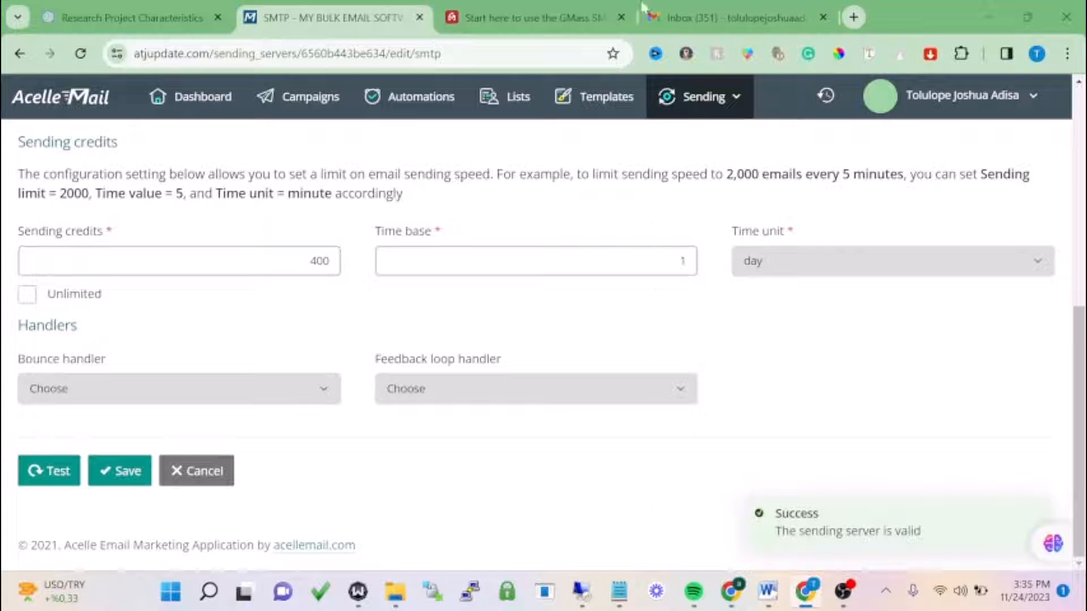
{"action": "left_click", "coordinate": [673, 17]}
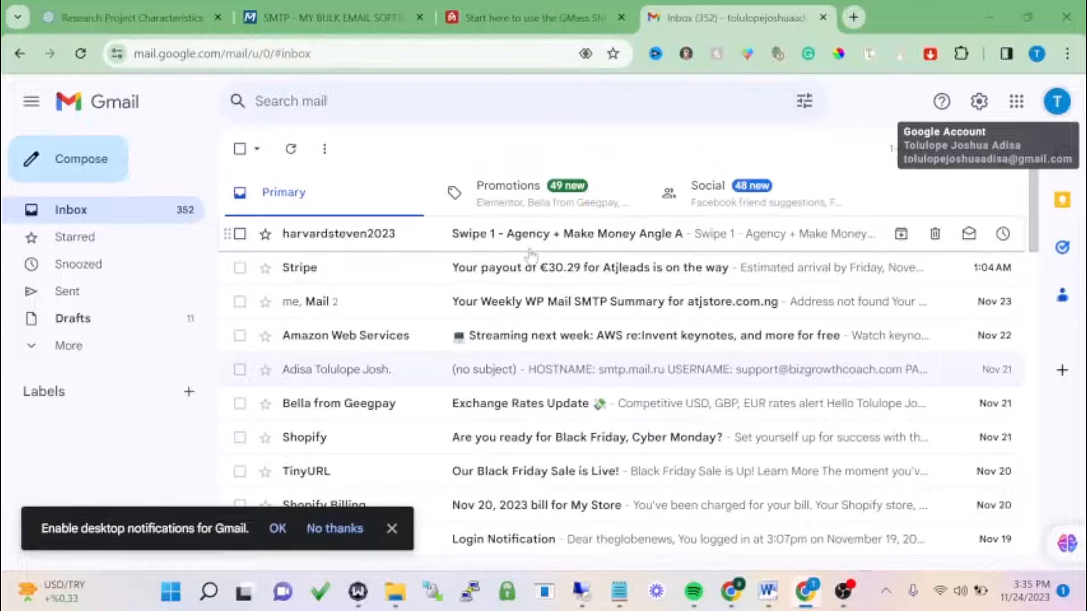
- Open the arrived test email, check its sender details, then return to the GMass tab
{"action": "left_click", "coordinate": [531, 256]}
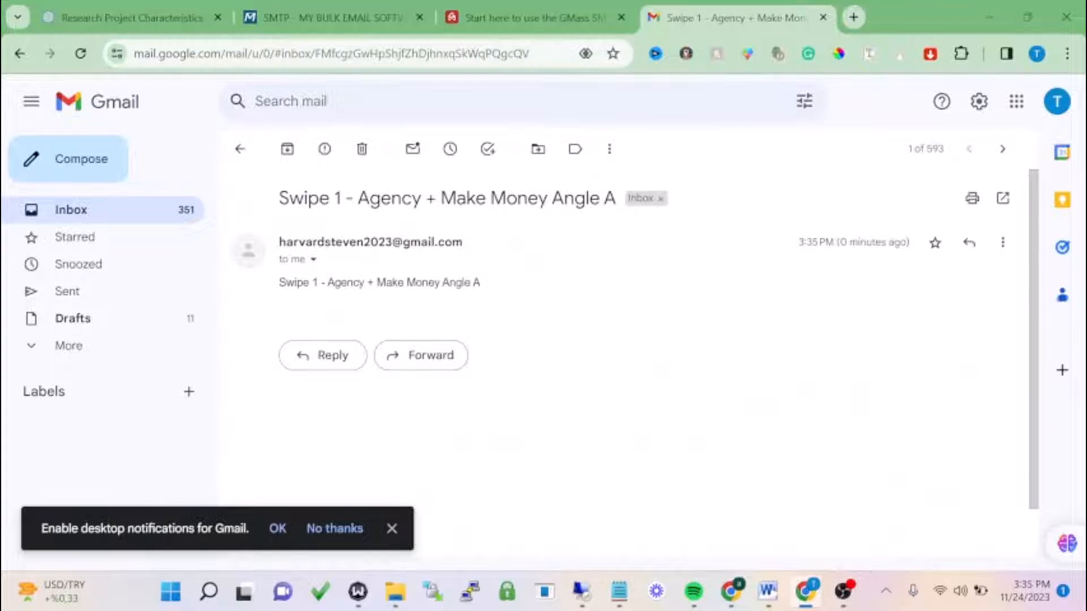
{"action": "left_click", "coordinate": [314, 259]}
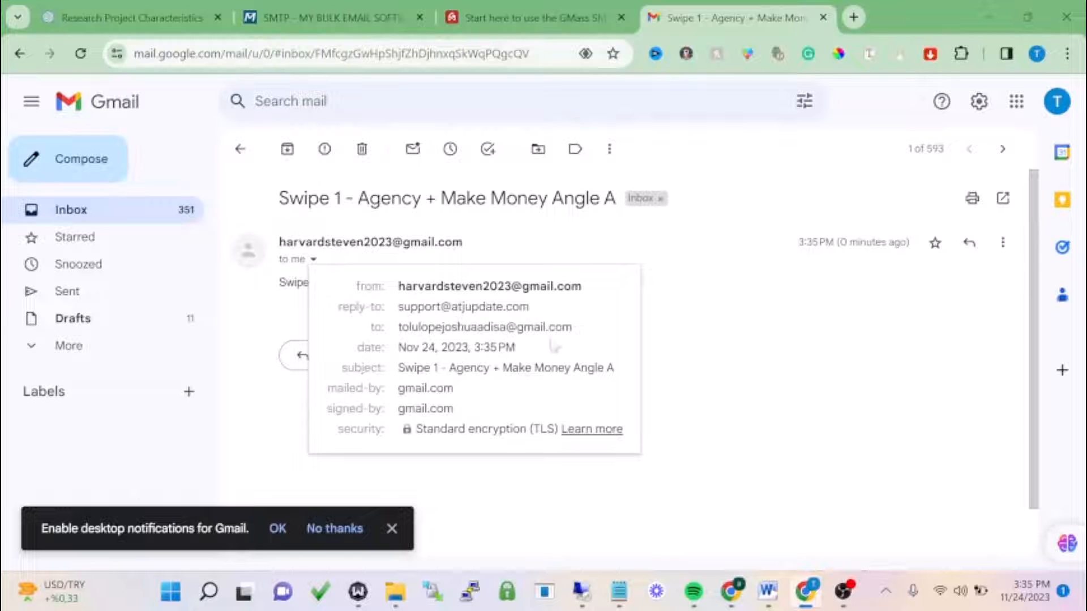
{"action": "left_click", "coordinate": [527, 17]}
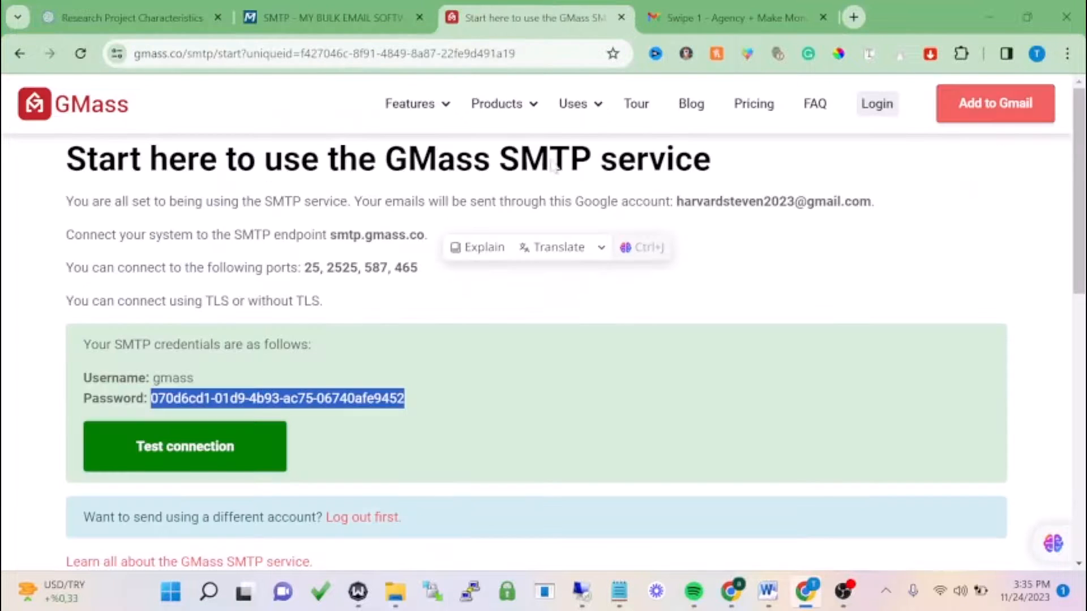
- Return to Acelle Mail and re-save smtp1 with its 400 per day limit
{"action": "left_click", "coordinate": [340, 17]}
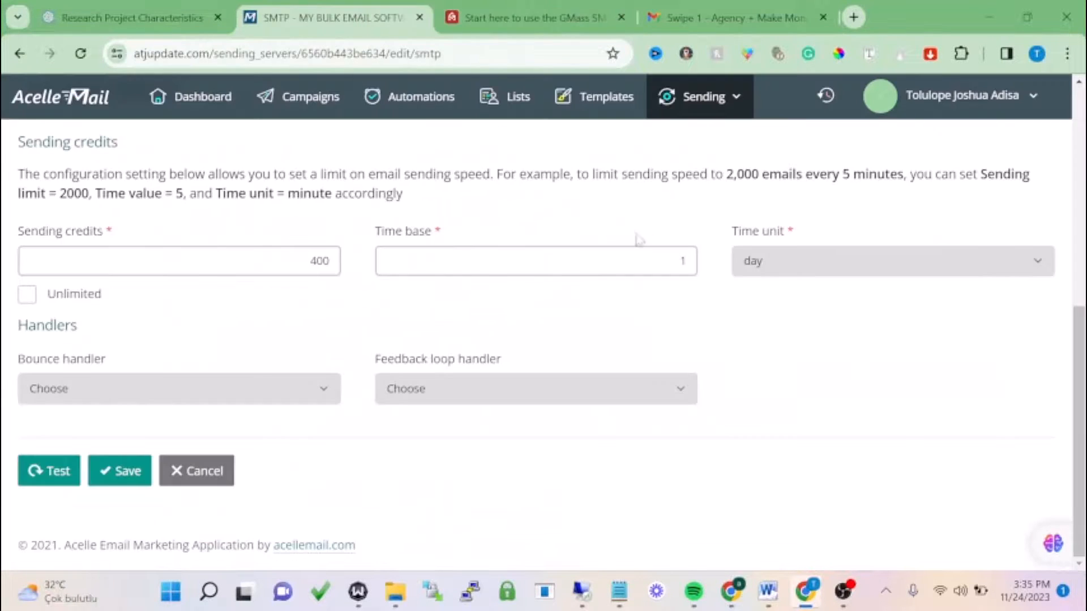
{"action": "left_click", "coordinate": [143, 477]}
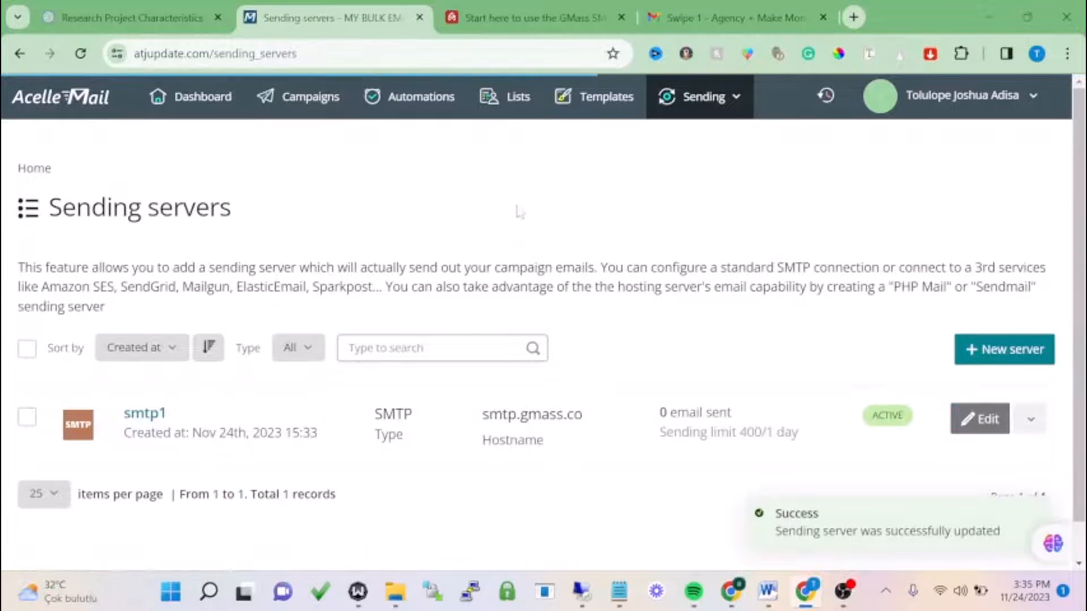
- Begin a new mail list named b2b and move on to its From email field
{"action": "left_click", "coordinate": [514, 101]}
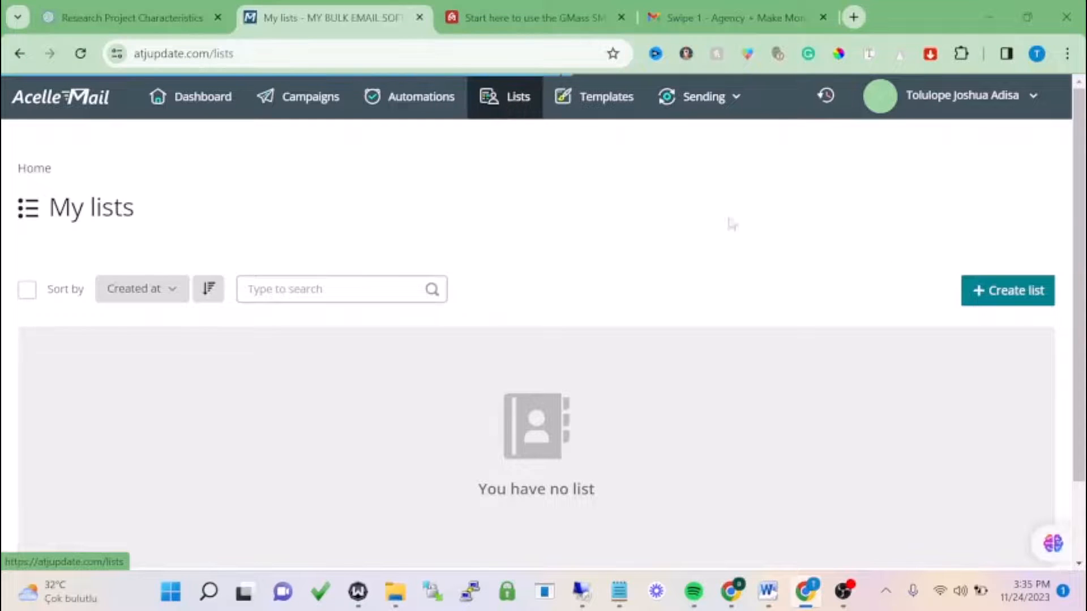
{"action": "left_click", "coordinate": [1018, 291]}
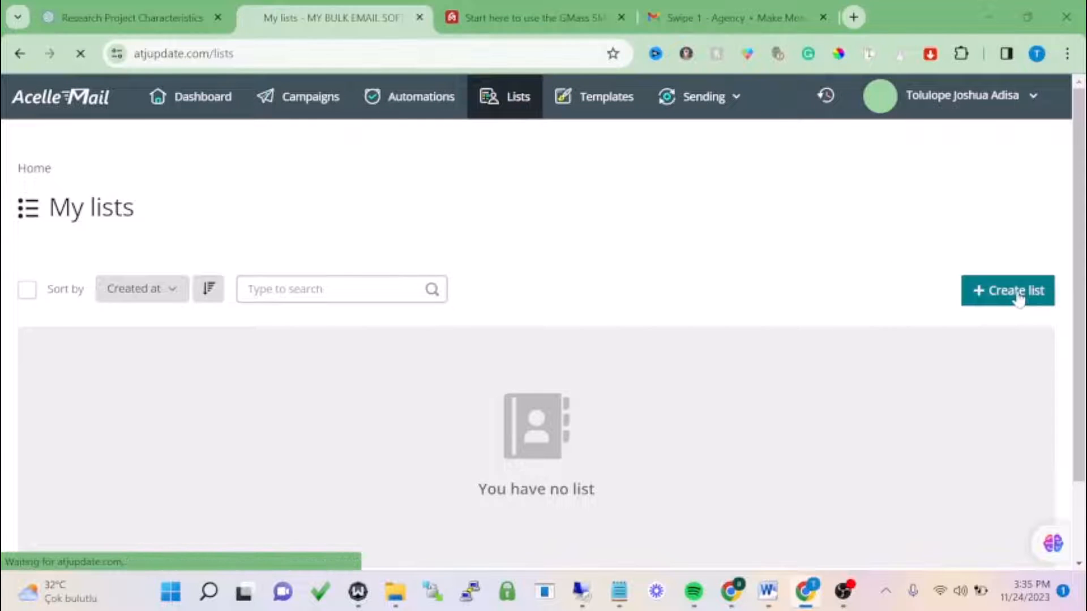
{"action": "scroll", "coordinate": [447, 282], "scroll_direction": "down", "scroll_amount": 3}
{"action": "scroll", "coordinate": [409, 247], "scroll_direction": "up", "scroll_amount": 2}
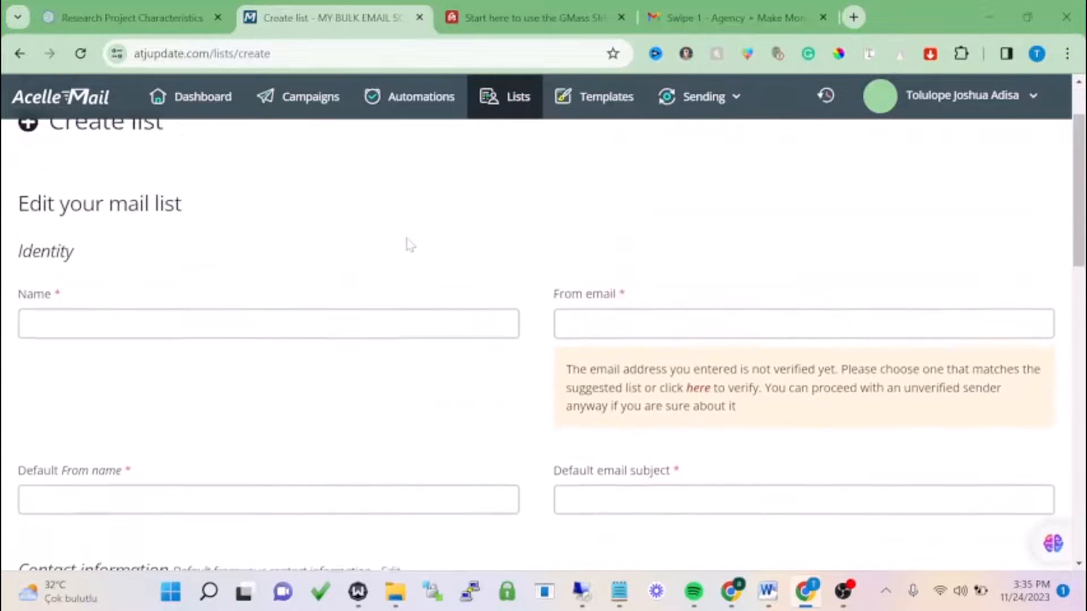
{"action": "left_click", "coordinate": [341, 325]}
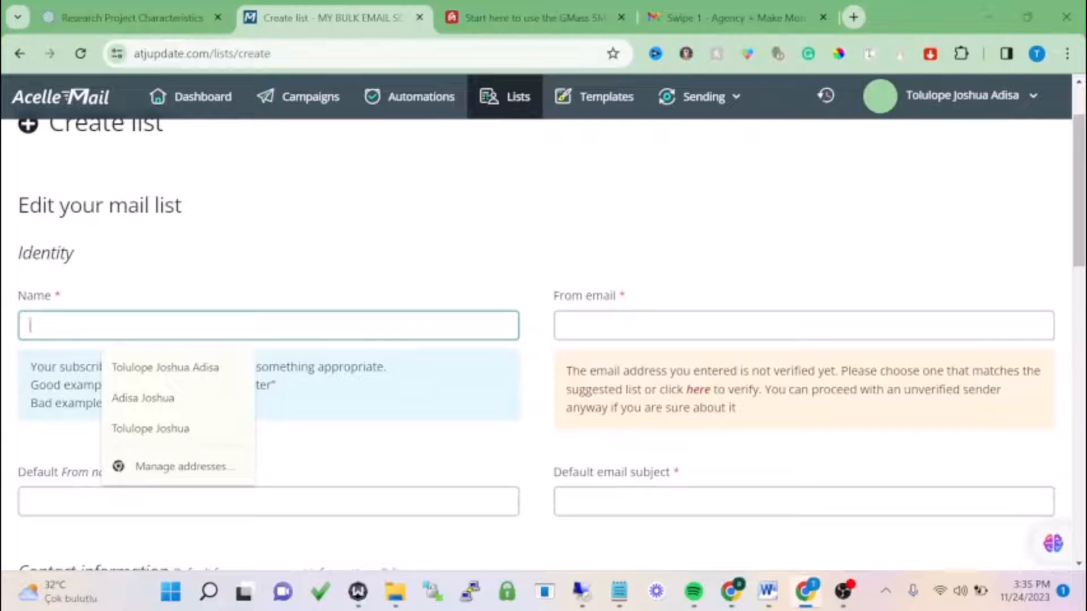
{"action": "type", "text": "b2b"}
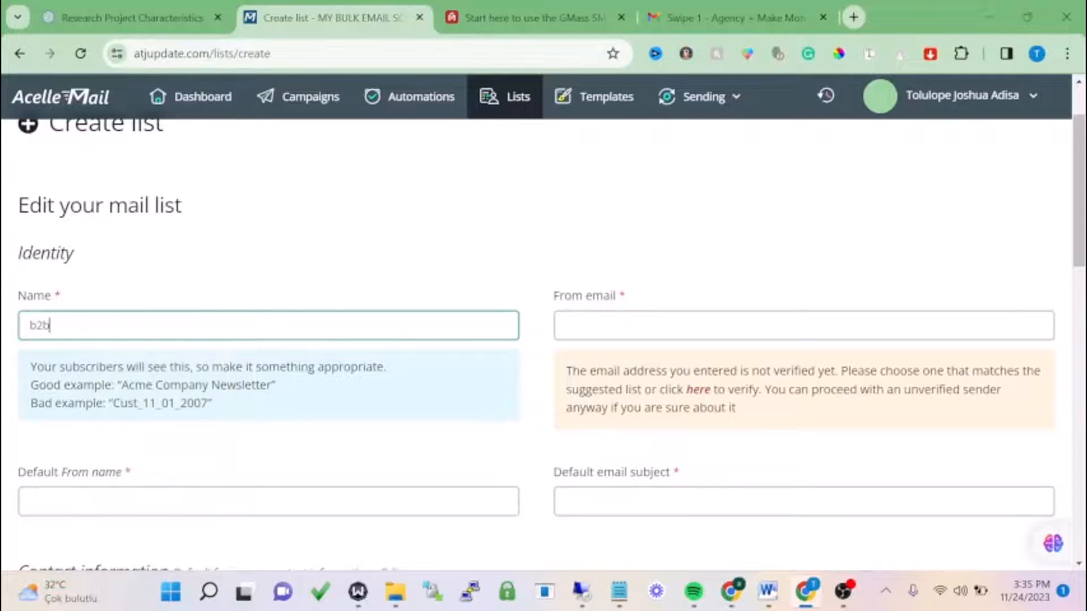
{"action": "left_click", "coordinate": [651, 326]}
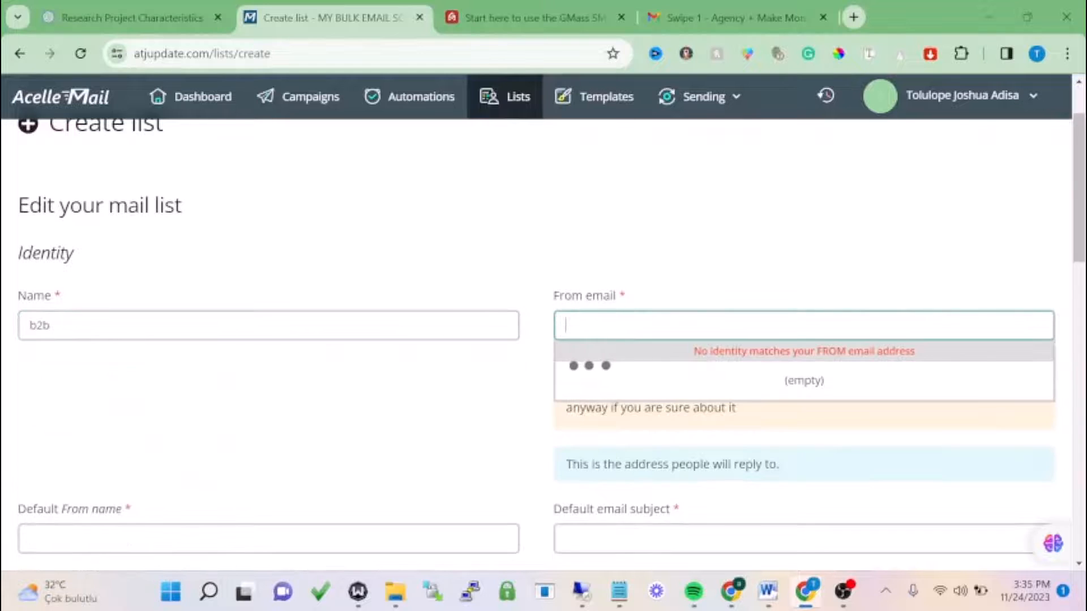
{"action": "left_click", "coordinate": [694, 303]}
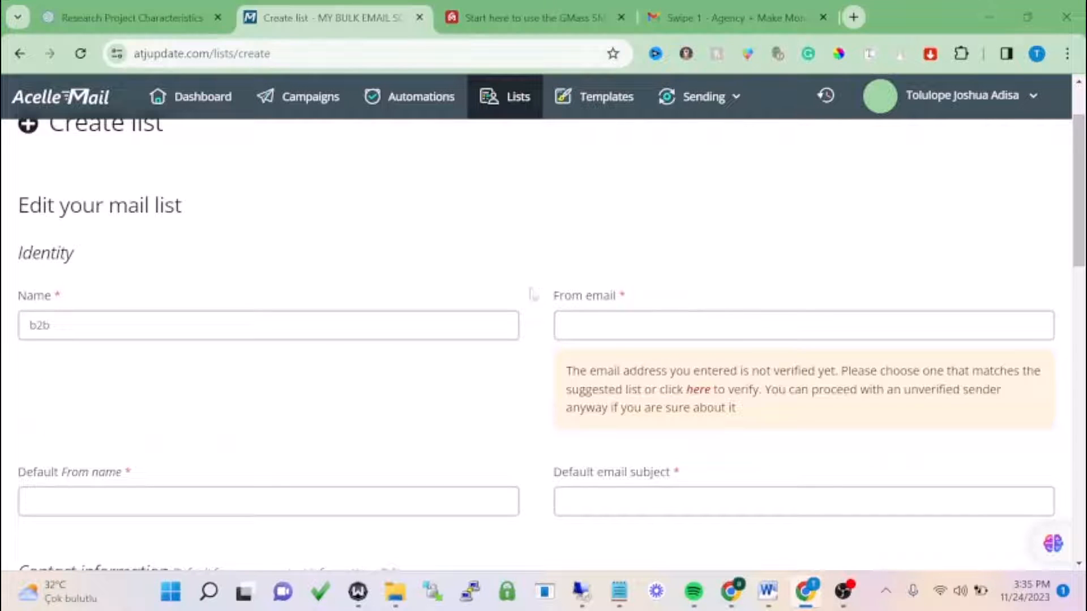
{"action": "left_click", "coordinate": [651, 317]}
- Check the sender verification page, then open a blank New sender form under Sending identity
{"action": "left_click", "coordinate": [695, 391]}
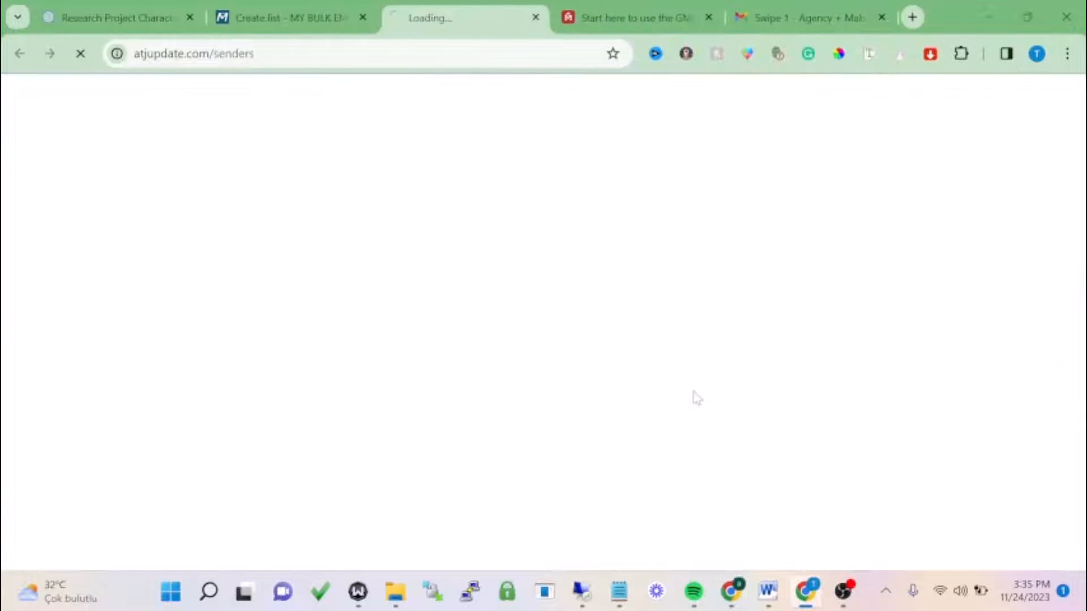
{"action": "left_click", "coordinate": [531, 18]}
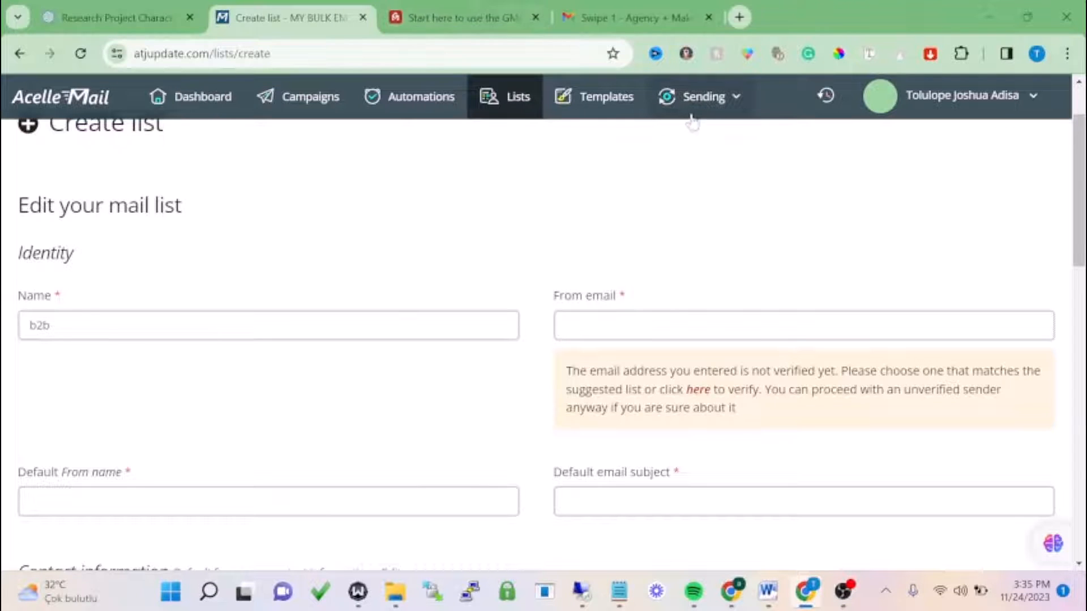
{"action": "left_click", "coordinate": [709, 98]}
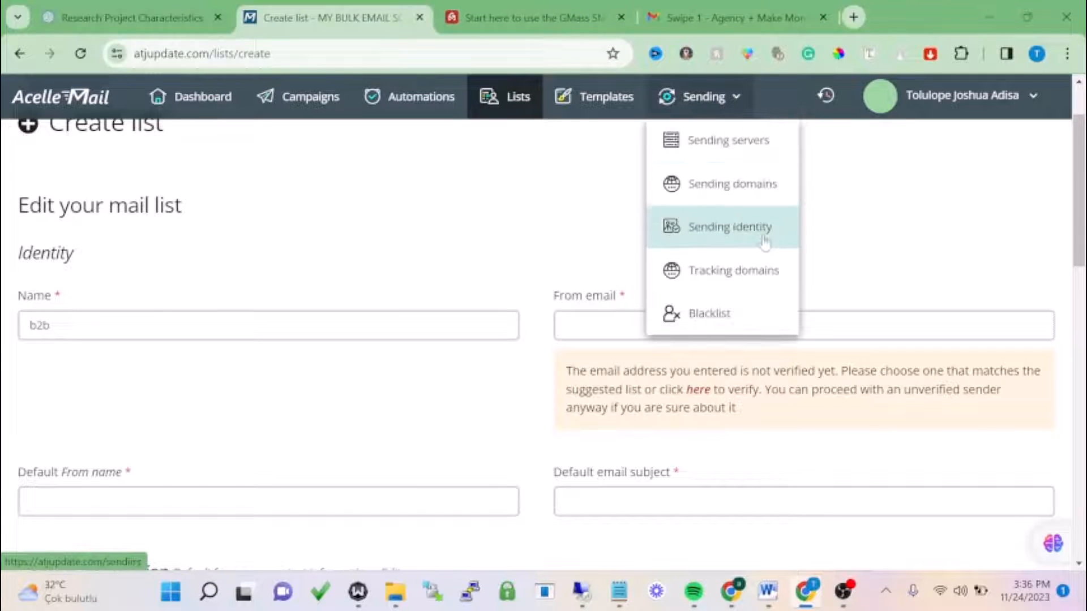
{"action": "left_click", "coordinate": [736, 237]}
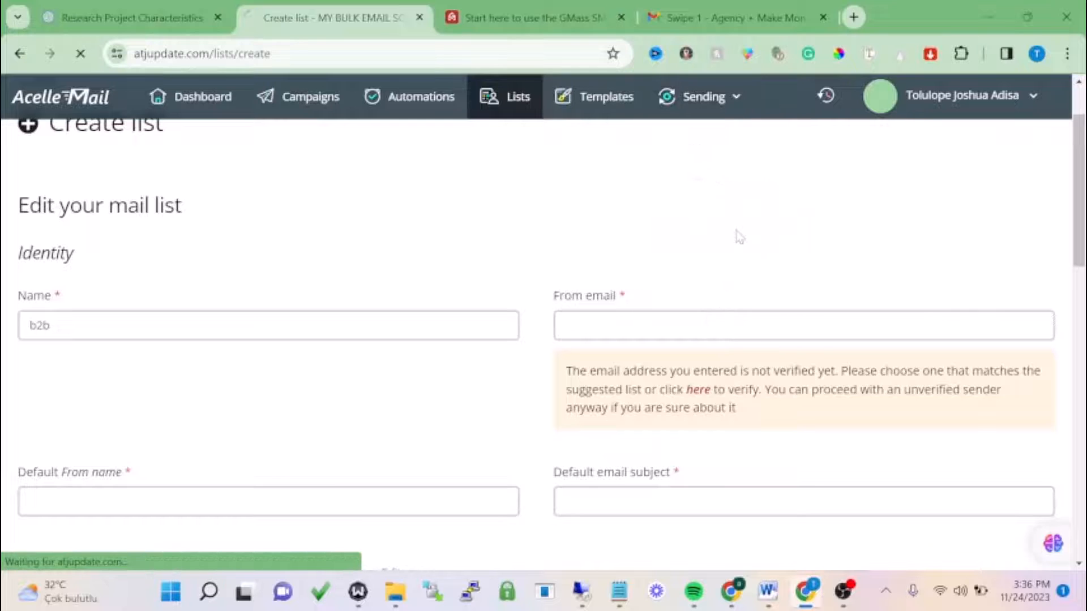
{"action": "scroll", "coordinate": [428, 297], "scroll_direction": "down", "scroll_amount": 5}
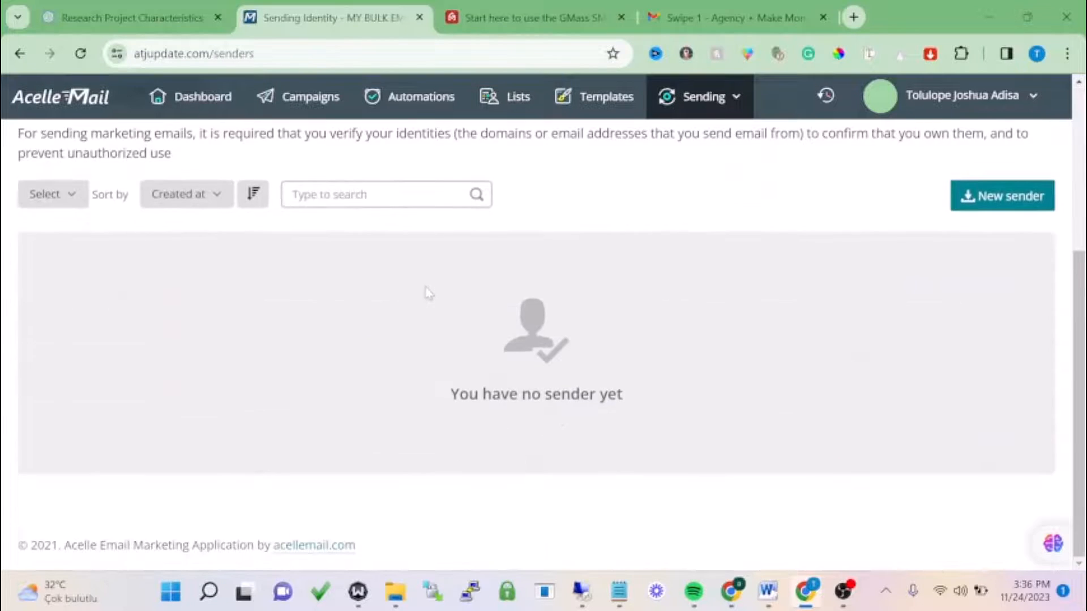
{"action": "scroll", "coordinate": [429, 296], "scroll_direction": "up", "scroll_amount": 3}
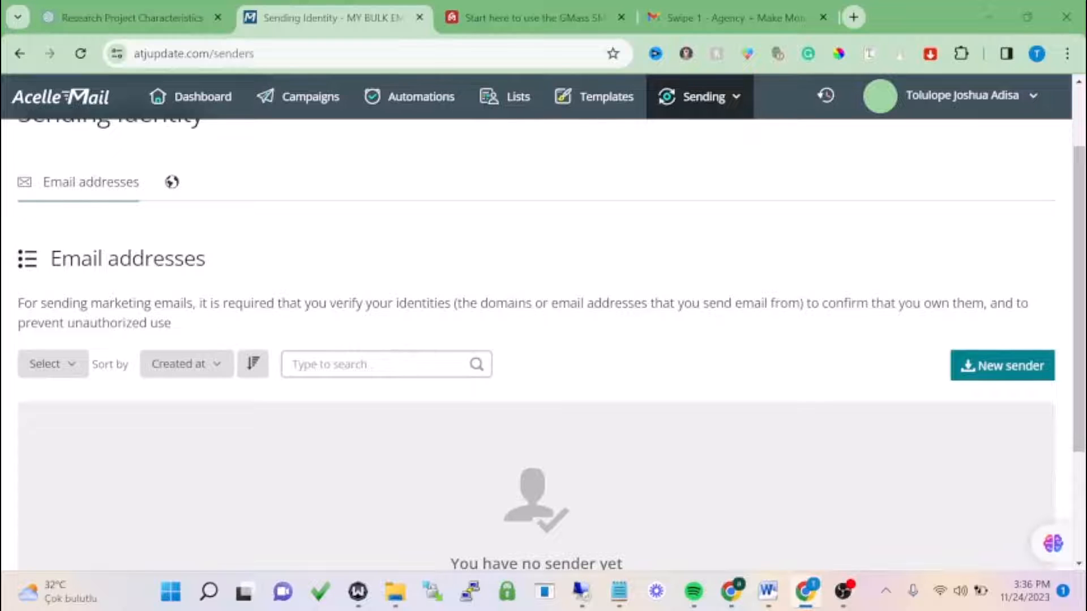
{"action": "left_click", "coordinate": [1002, 365]}
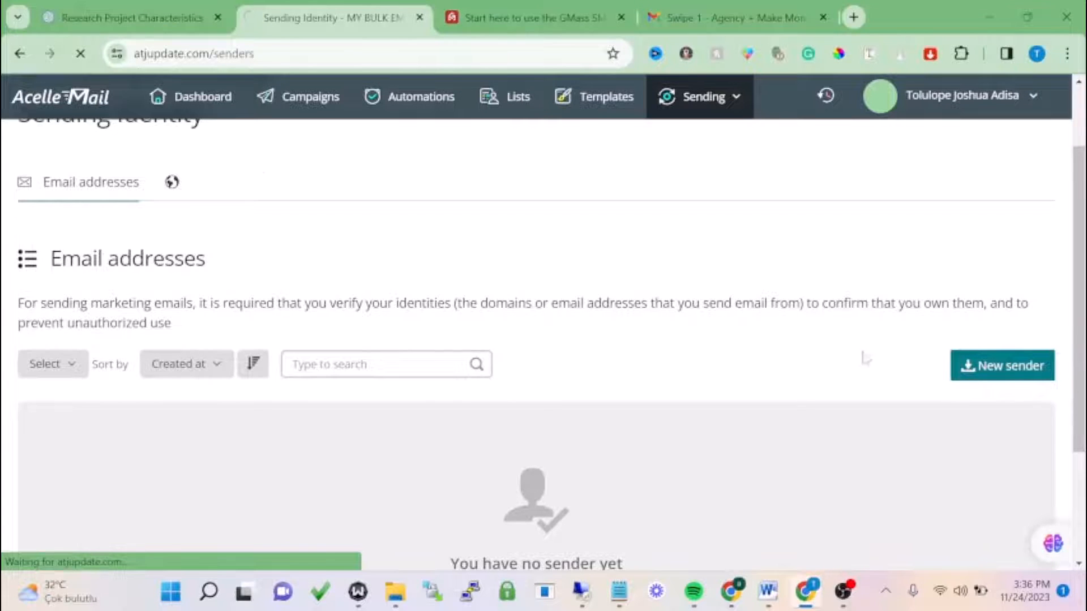
{"action": "scroll", "coordinate": [485, 323], "scroll_direction": "down", "scroll_amount": 3}
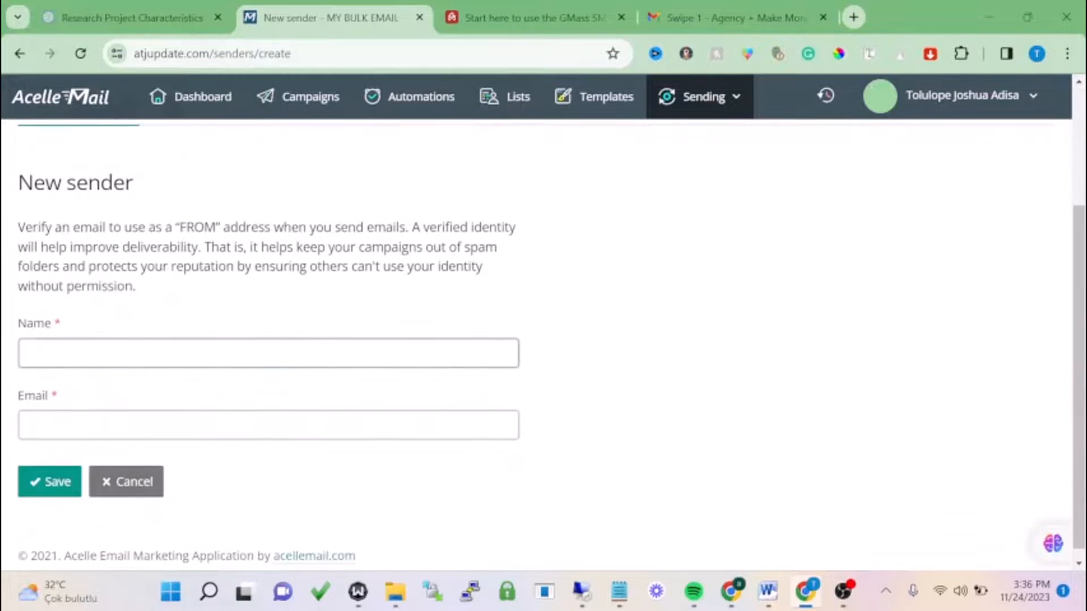
- Save a new sender with the owner's name and signed-in Gmail address from autofill
{"action": "left_click", "coordinate": [269, 353]}
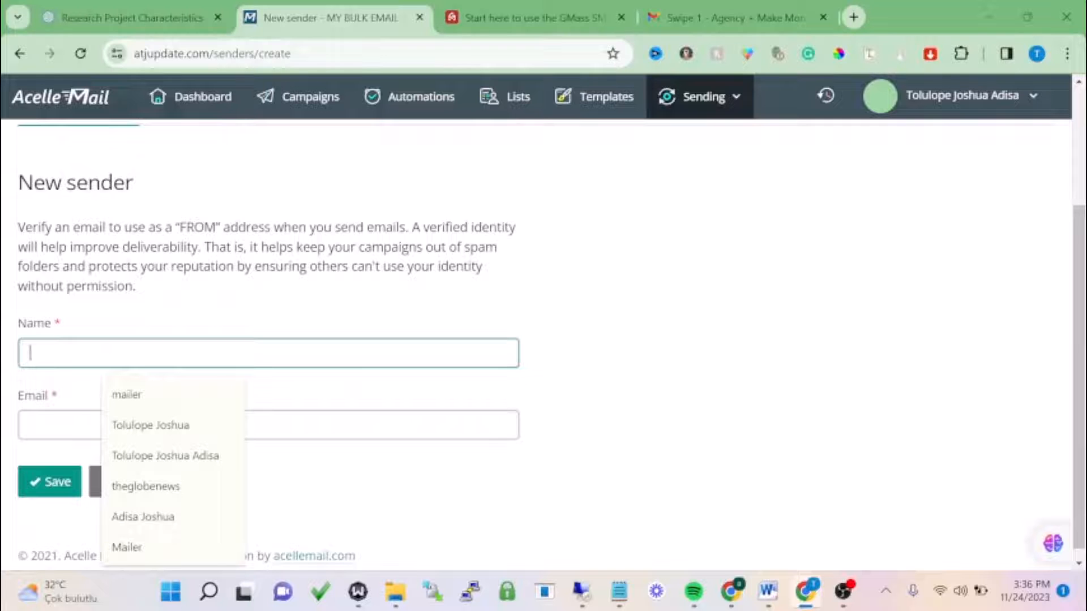
{"action": "left_click", "coordinate": [219, 426]}
{"action": "left_click", "coordinate": [678, 8]}
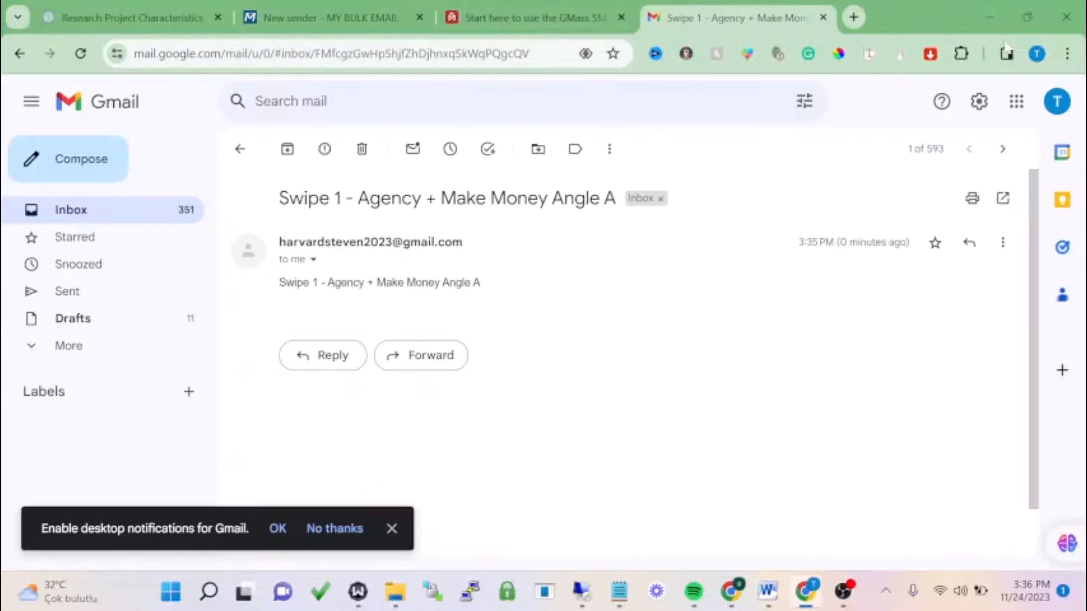
{"action": "left_click", "coordinate": [1055, 104]}
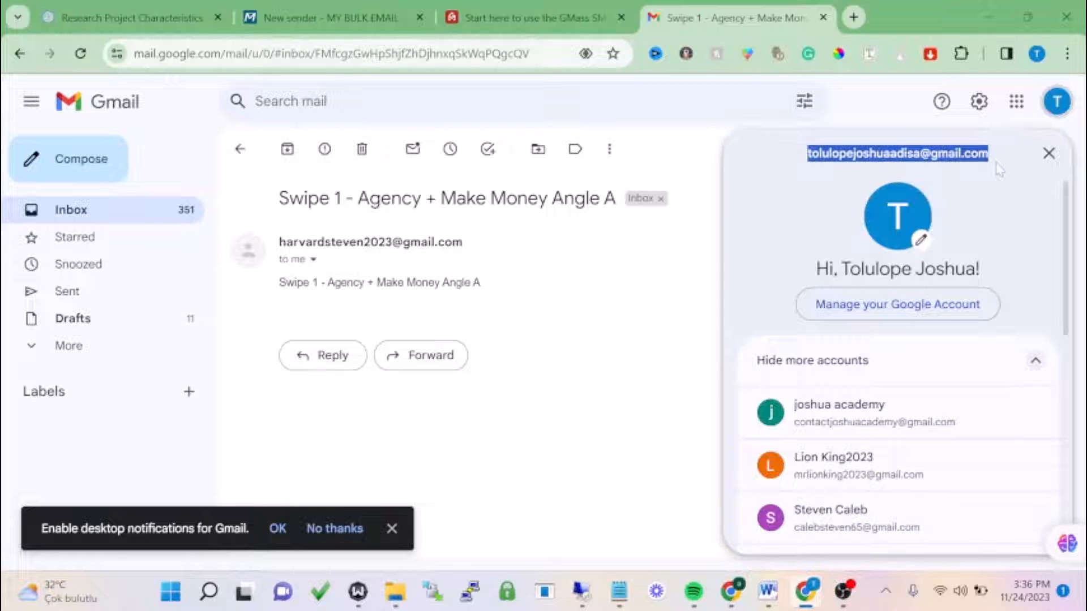
{"action": "left_click", "coordinate": [527, 17]}
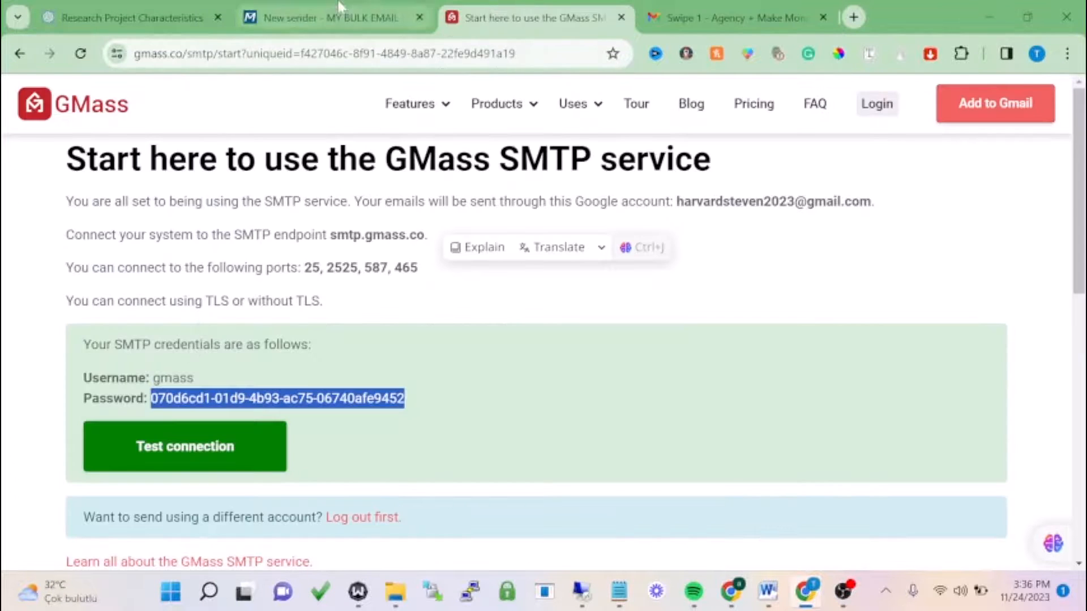
{"action": "left_click", "coordinate": [334, 17]}
{"action": "left_click", "coordinate": [265, 425]}
{"action": "left_click", "coordinate": [189, 231]}
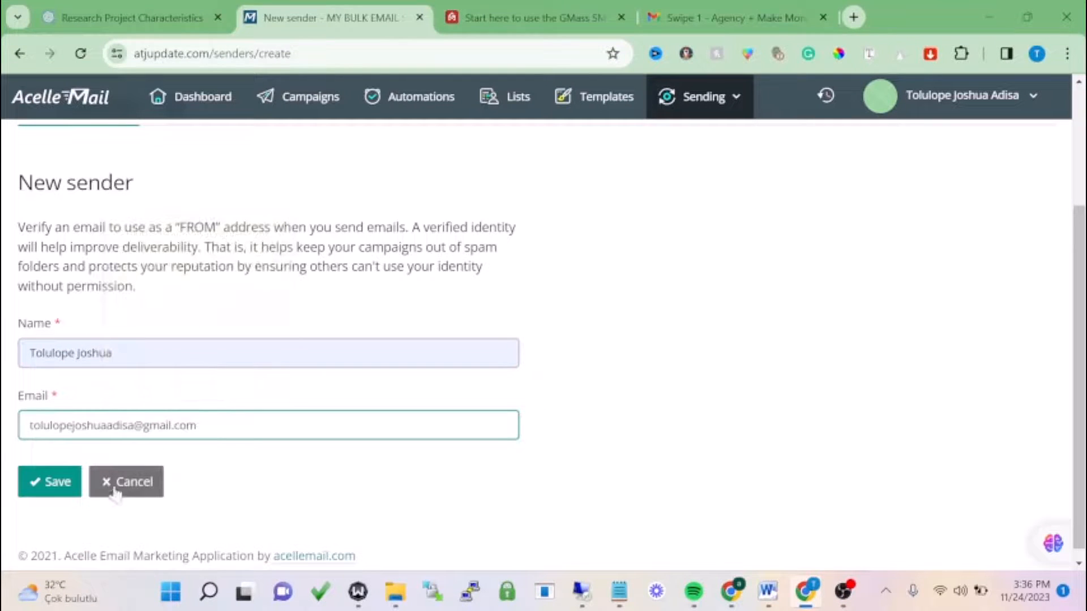
{"action": "left_click", "coordinate": [59, 490]}
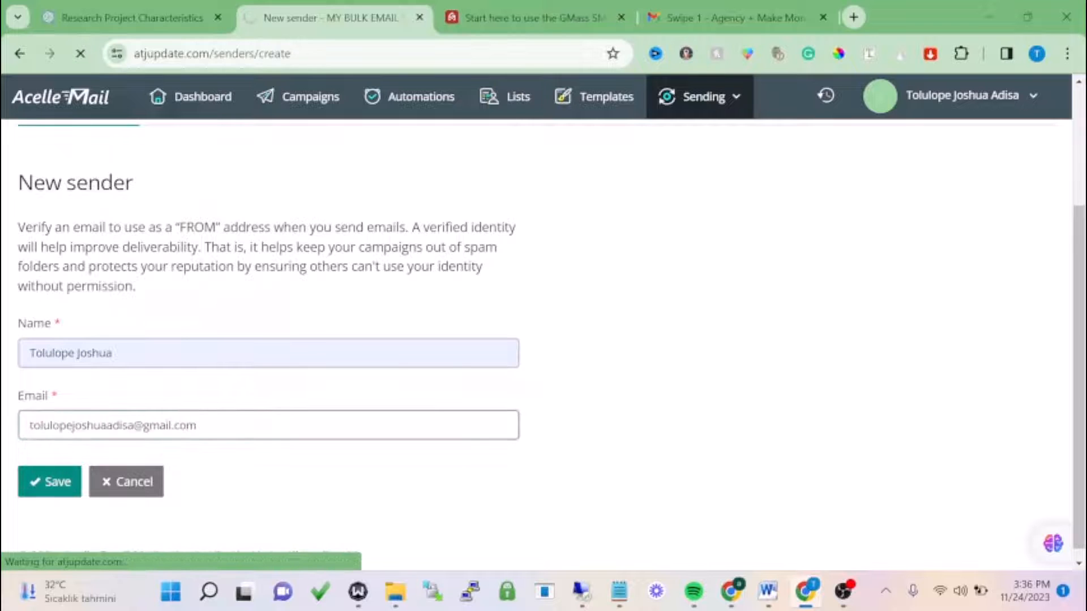
- Open the 'Verify your sender identity' email from Gmail's Spam folder and follow its link
{"action": "left_click", "coordinate": [713, 18]}
{"action": "left_click", "coordinate": [127, 221]}
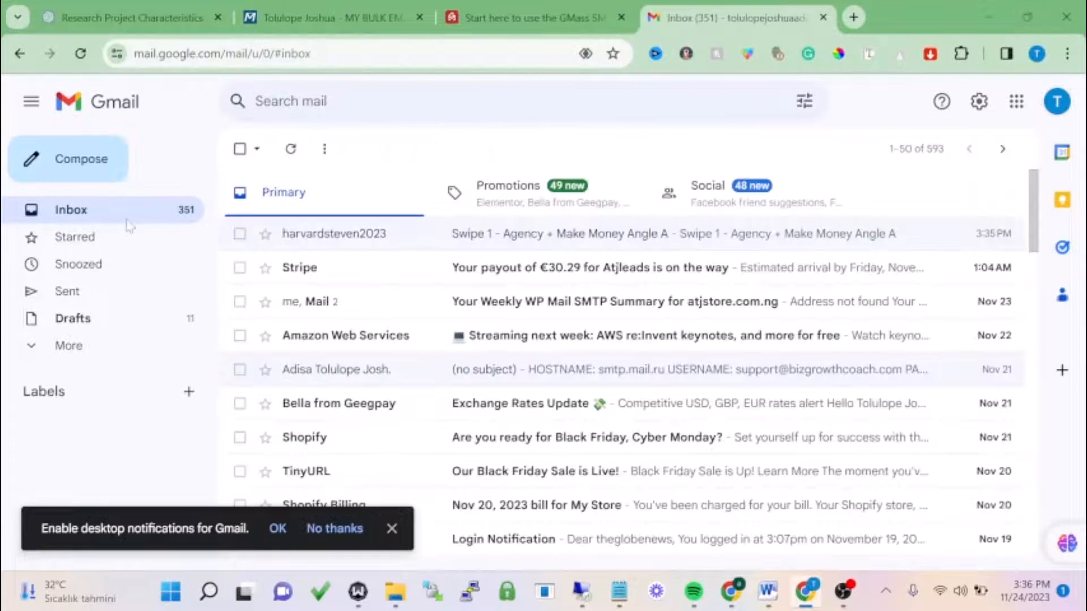
{"action": "left_click", "coordinate": [86, 57]}
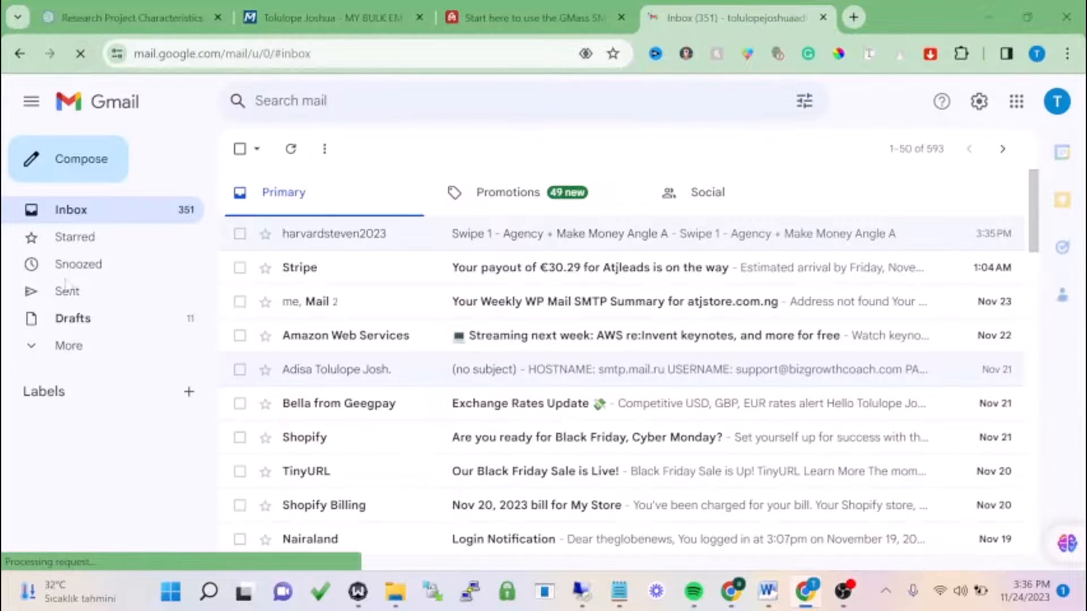
{"action": "left_click", "coordinate": [69, 346]}
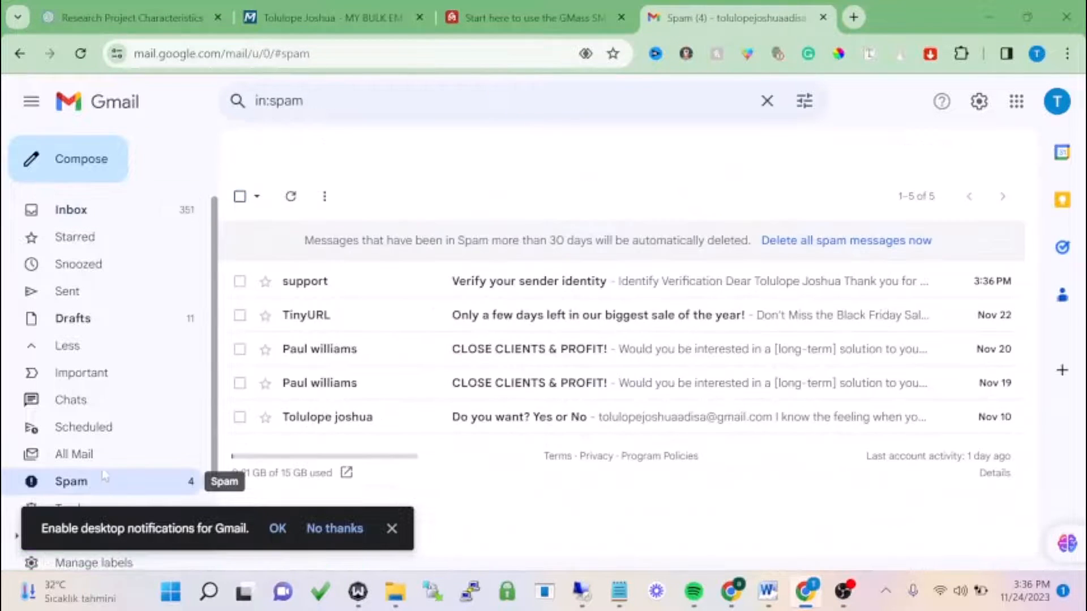
{"action": "left_click", "coordinate": [458, 286]}
{"action": "scroll", "coordinate": [460, 282], "scroll_direction": "down", "scroll_amount": 3}
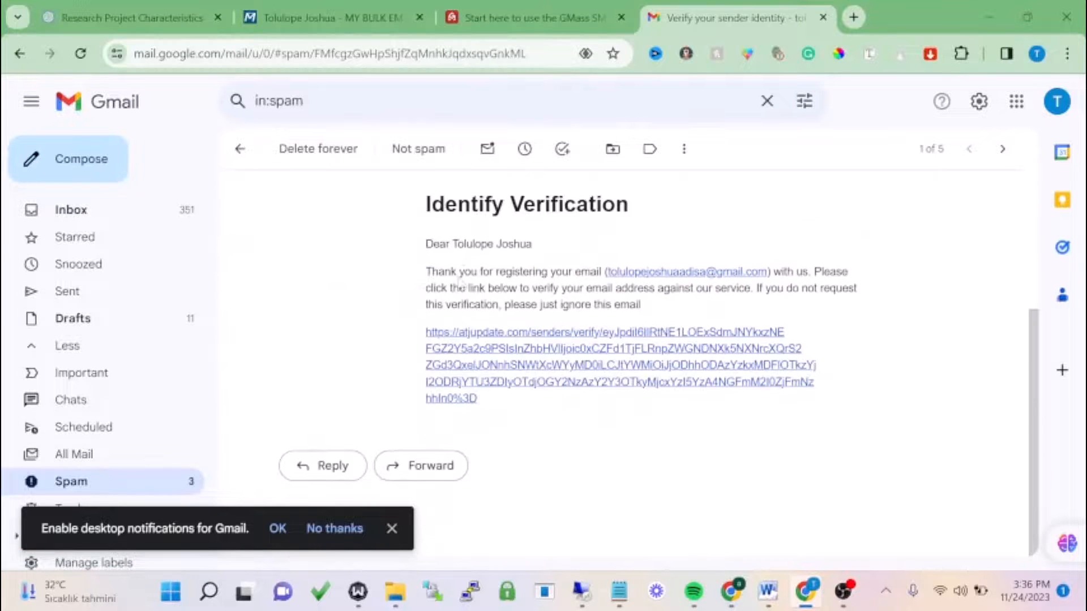
{"action": "left_click", "coordinate": [520, 347]}
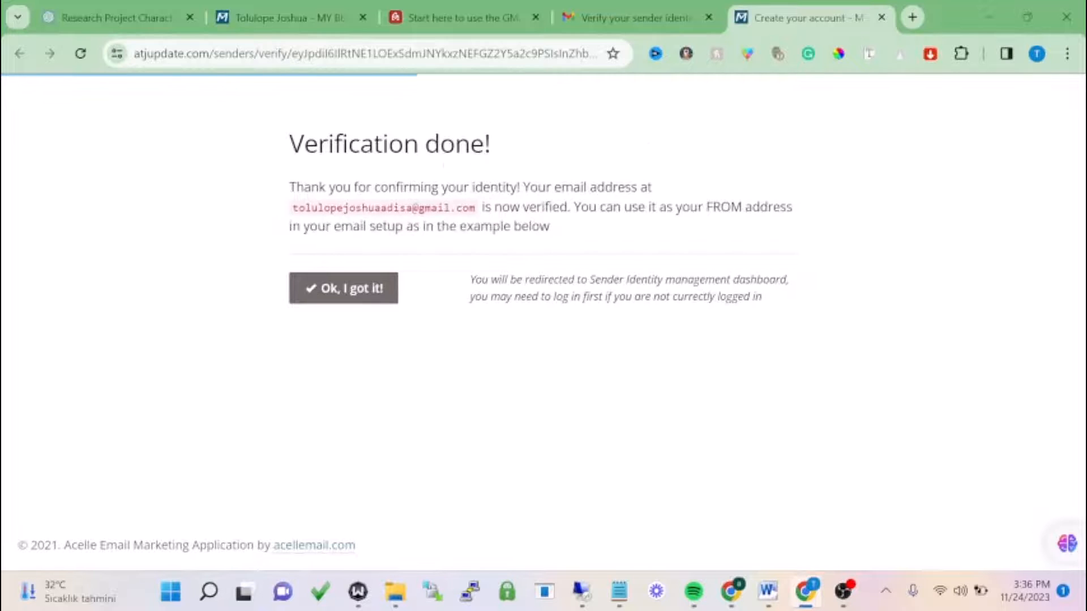
- Reload Sending identity to see the sender marked Verified, then go to the empty My lists page
{"action": "left_click", "coordinate": [477, 9]}
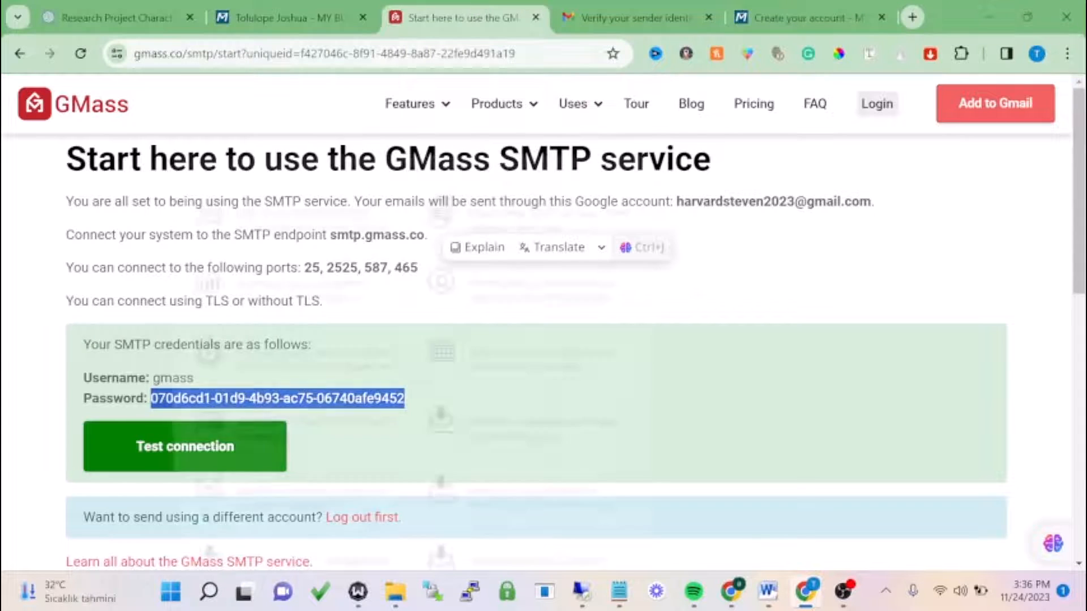
{"action": "left_click", "coordinate": [242, 19]}
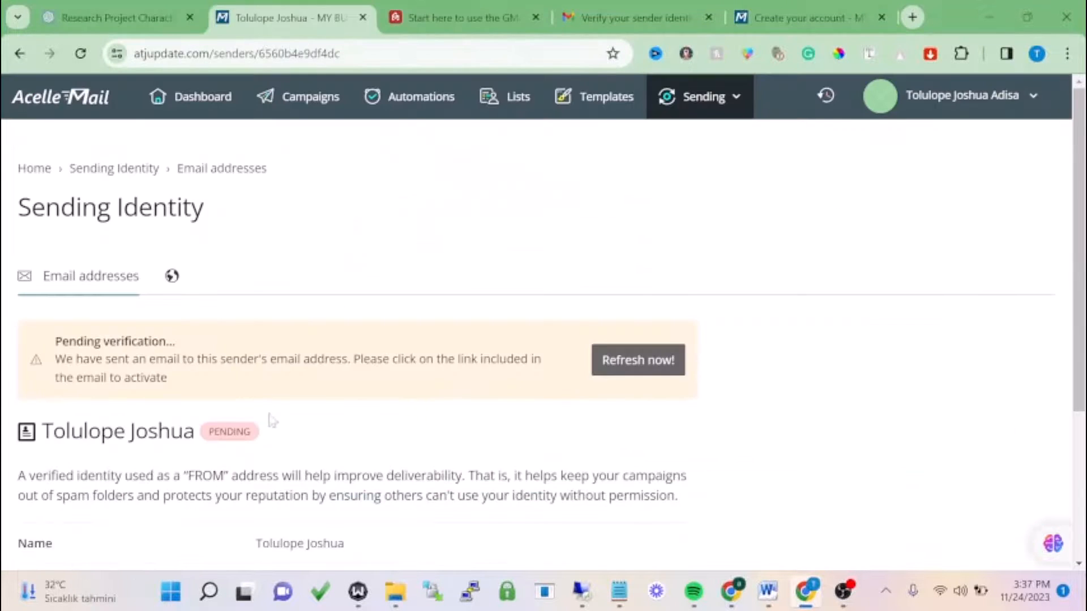
{"action": "left_click", "coordinate": [83, 55]}
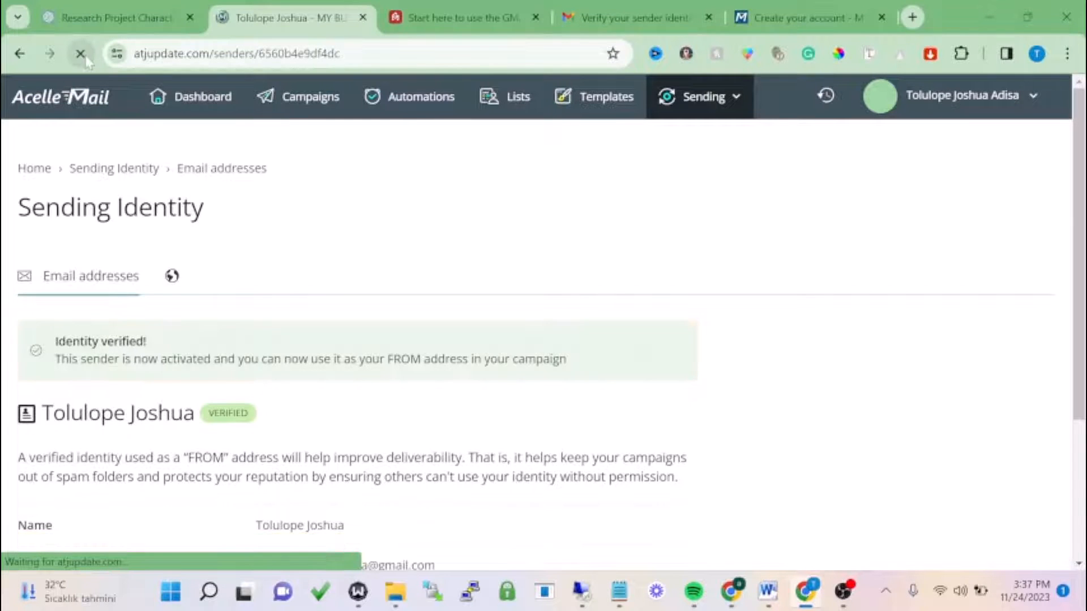
{"action": "left_click", "coordinate": [711, 100]}
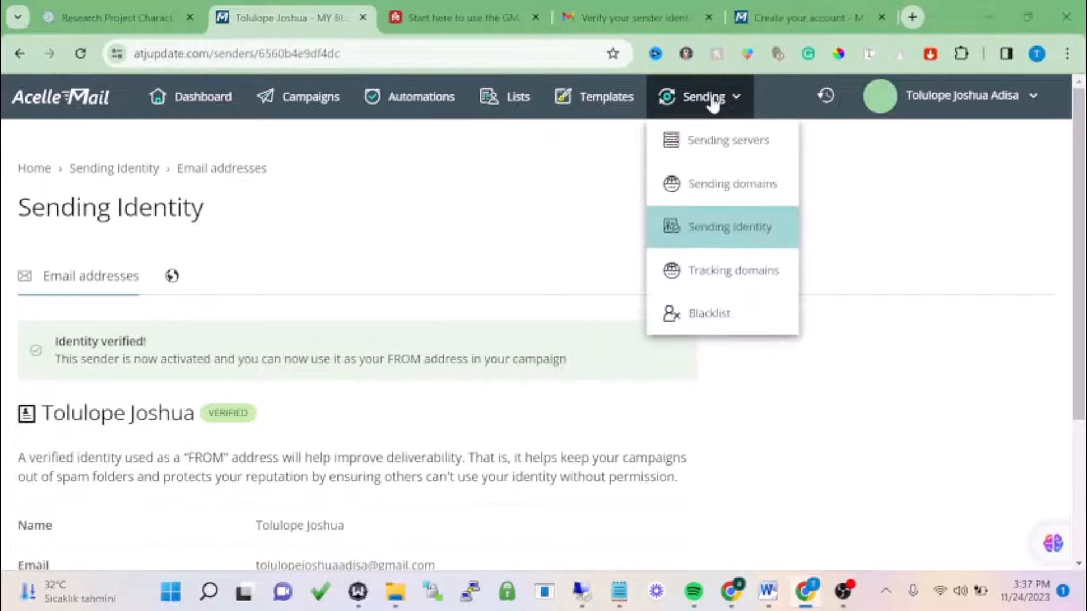
{"action": "left_click", "coordinate": [500, 110]}
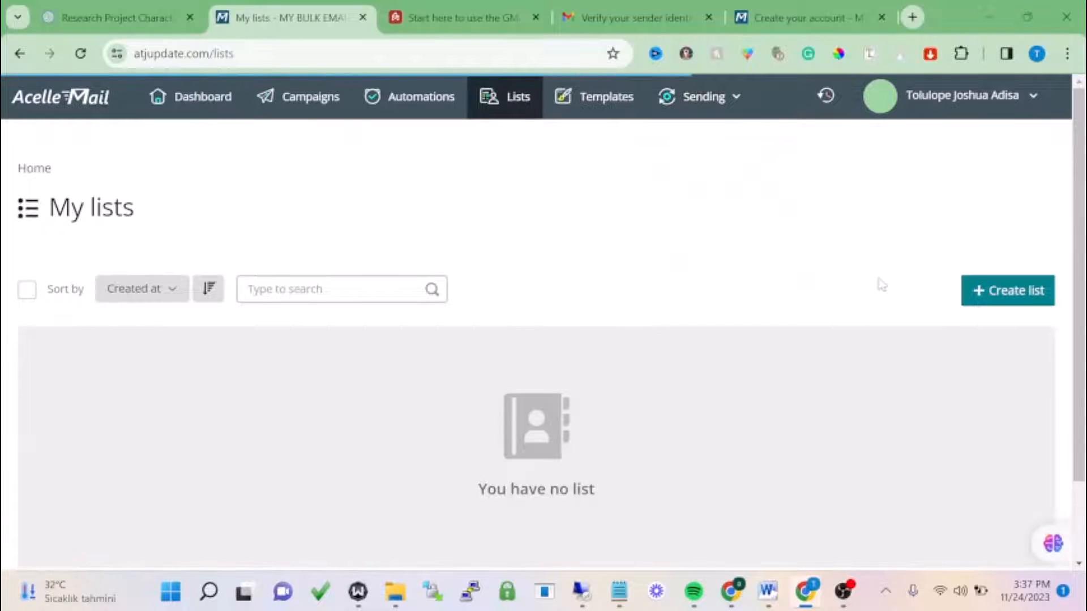
- Autofill the new list's From email, subject 'Everything You need', default From name and list name
{"action": "left_click", "coordinate": [967, 291]}
{"action": "scroll", "coordinate": [297, 290], "scroll_direction": "down", "scroll_amount": 3}
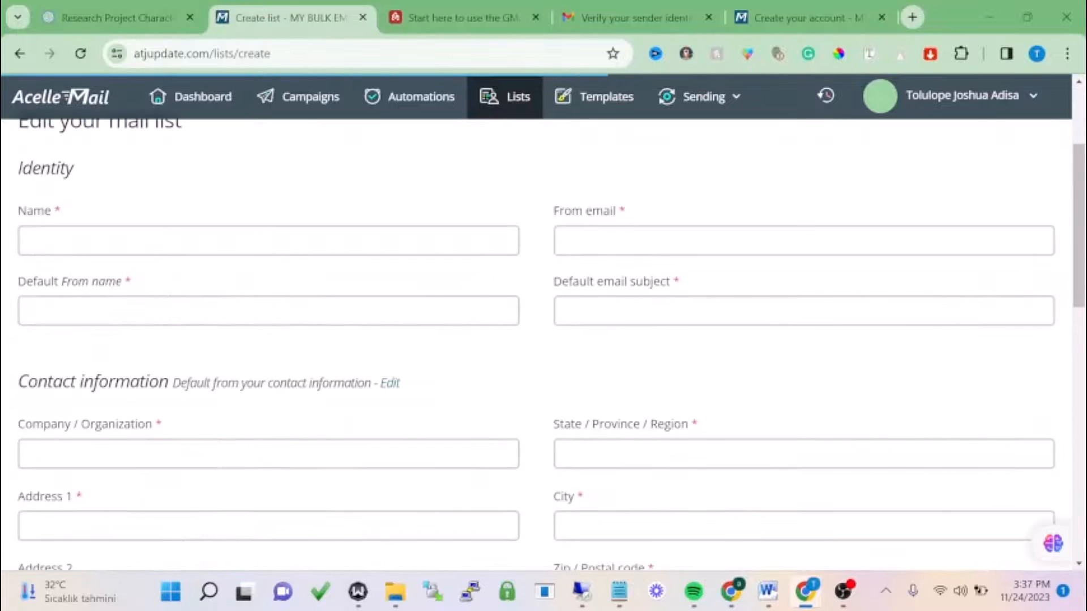
{"action": "left_click", "coordinate": [622, 241]}
{"action": "left_click", "coordinate": [675, 303]}
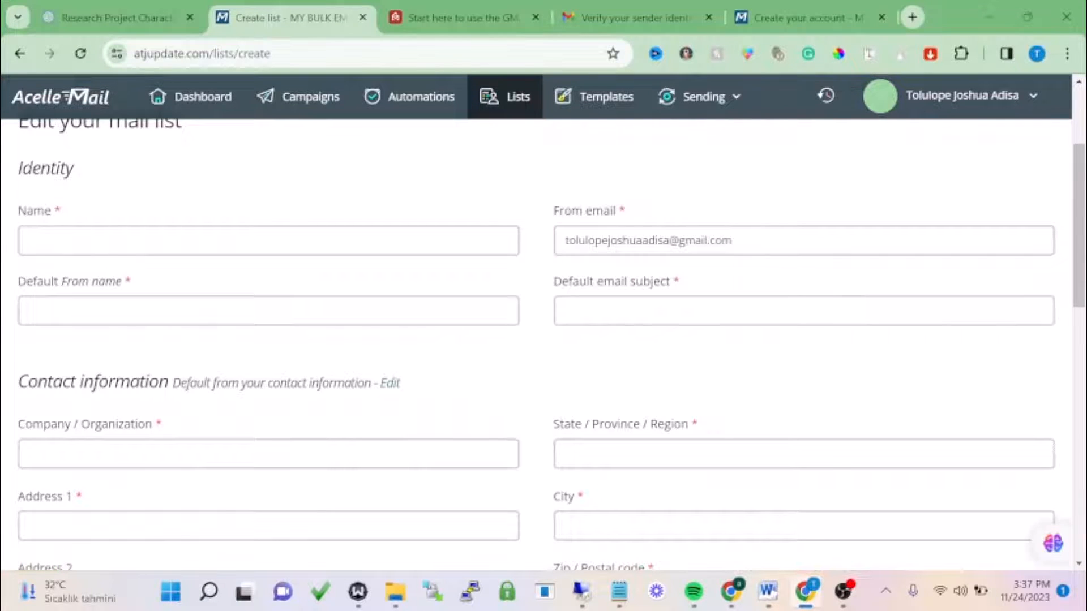
{"action": "left_click", "coordinate": [666, 309]}
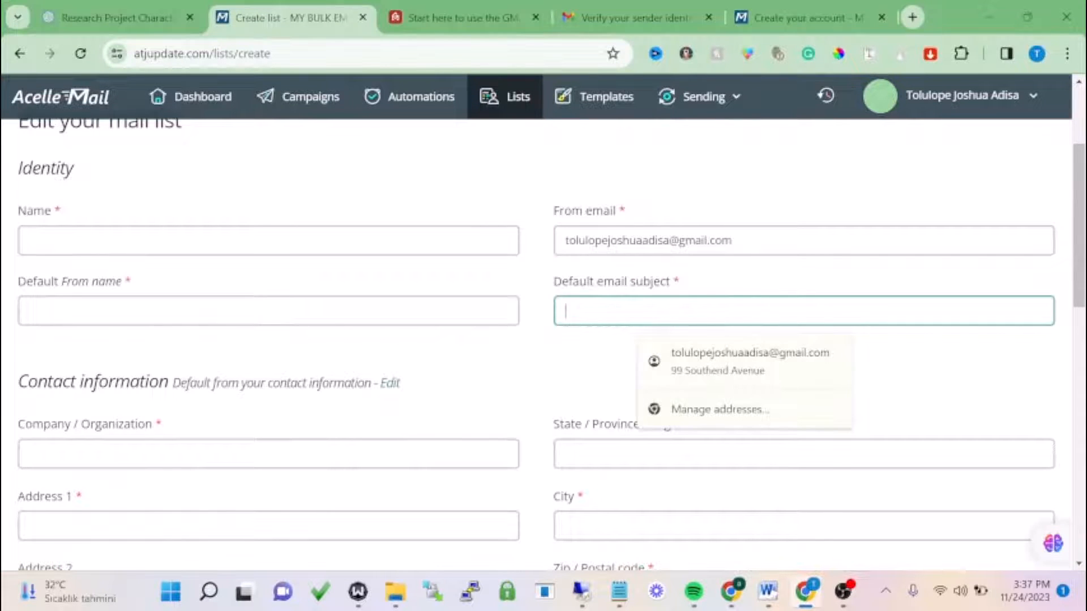
{"action": "type", "text": "Everything You need"}
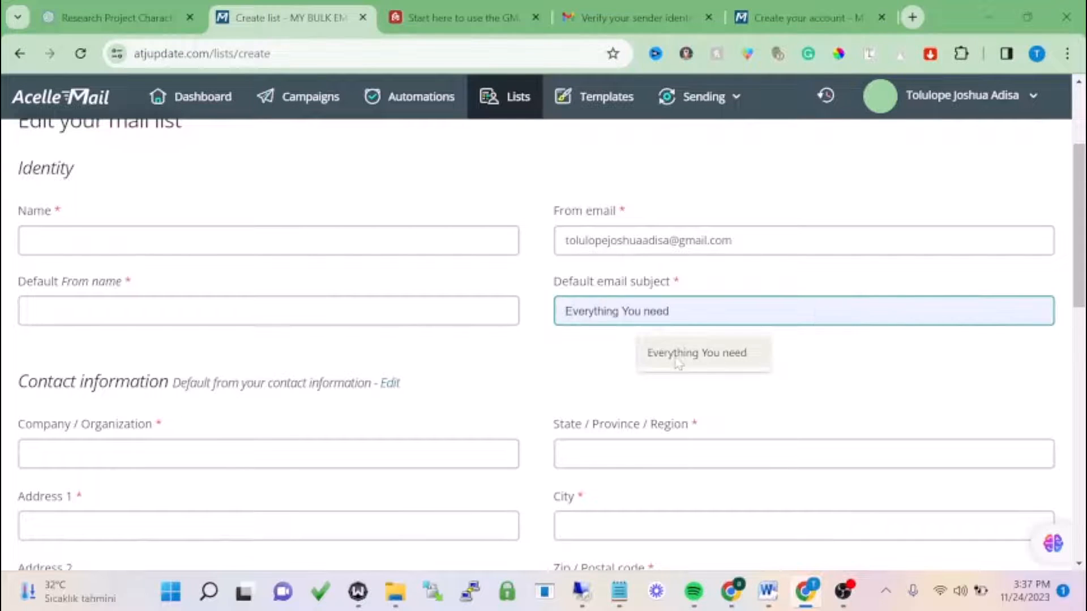
{"action": "left_click", "coordinate": [696, 353]}
{"action": "left_click", "coordinate": [272, 311]}
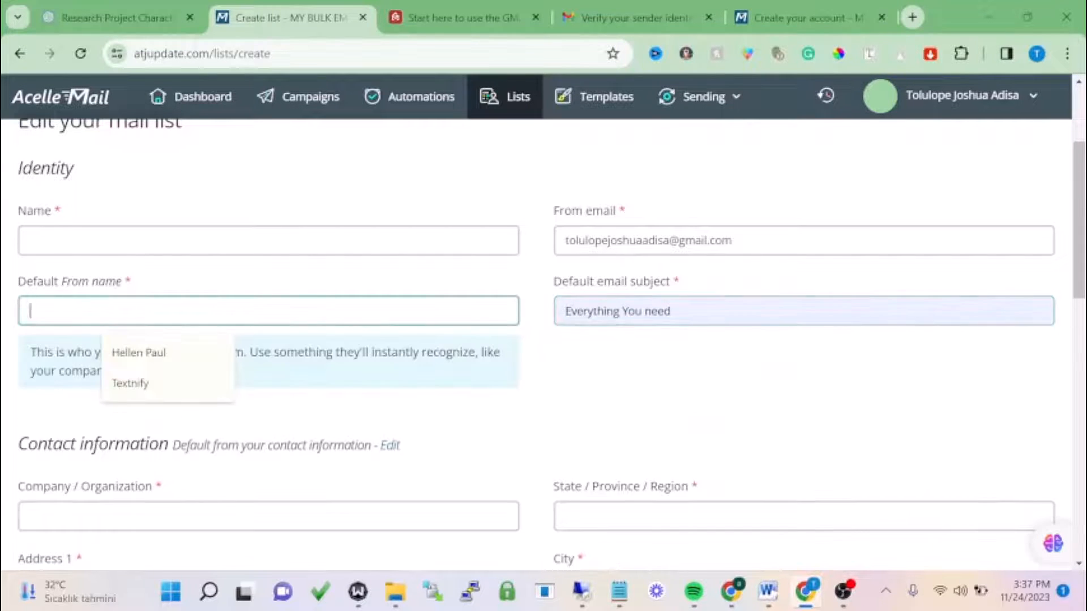
{"action": "left_click", "coordinate": [139, 352]}
{"action": "left_click", "coordinate": [133, 241]}
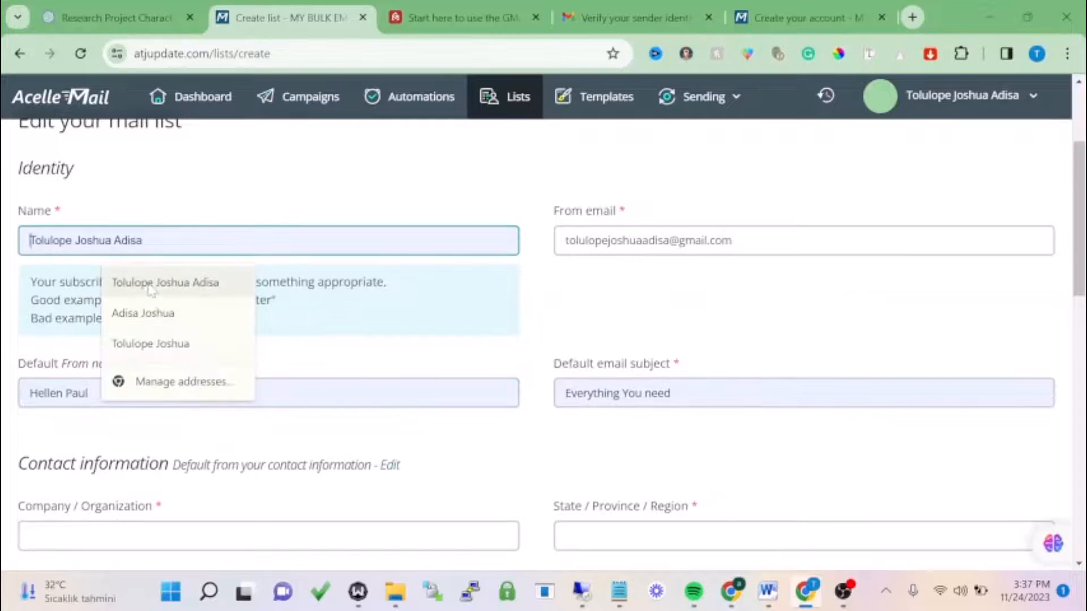
{"action": "left_click", "coordinate": [152, 286]}
{"action": "left_click", "coordinate": [181, 242]}
{"action": "left_click", "coordinate": [364, 224]}
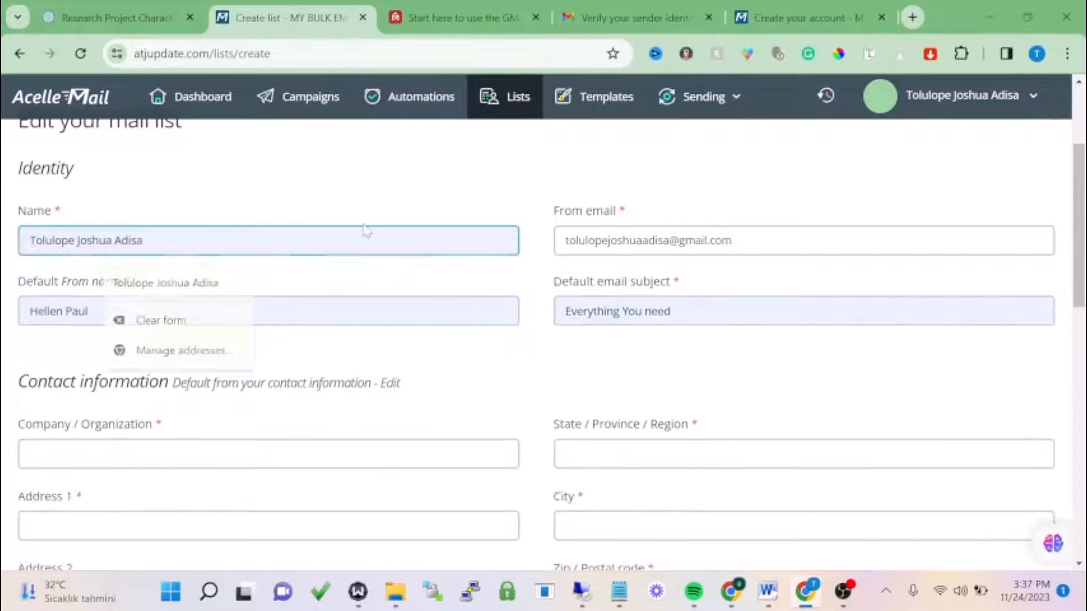
- Autofill the list's company, address, country United Kingdom, postcode, phone and contact email
{"action": "scroll", "coordinate": [364, 230], "scroll_direction": "down", "scroll_amount": 3}
{"action": "left_click", "coordinate": [187, 284]}
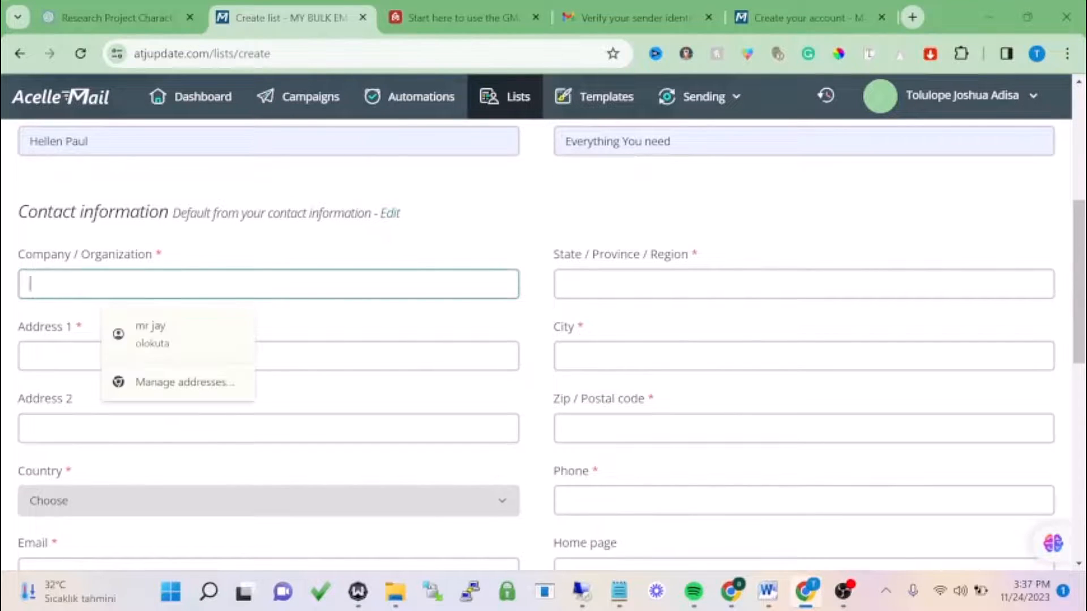
{"action": "left_click", "coordinate": [152, 334]}
{"action": "scroll", "coordinate": [153, 334], "scroll_direction": "down", "scroll_amount": 2}
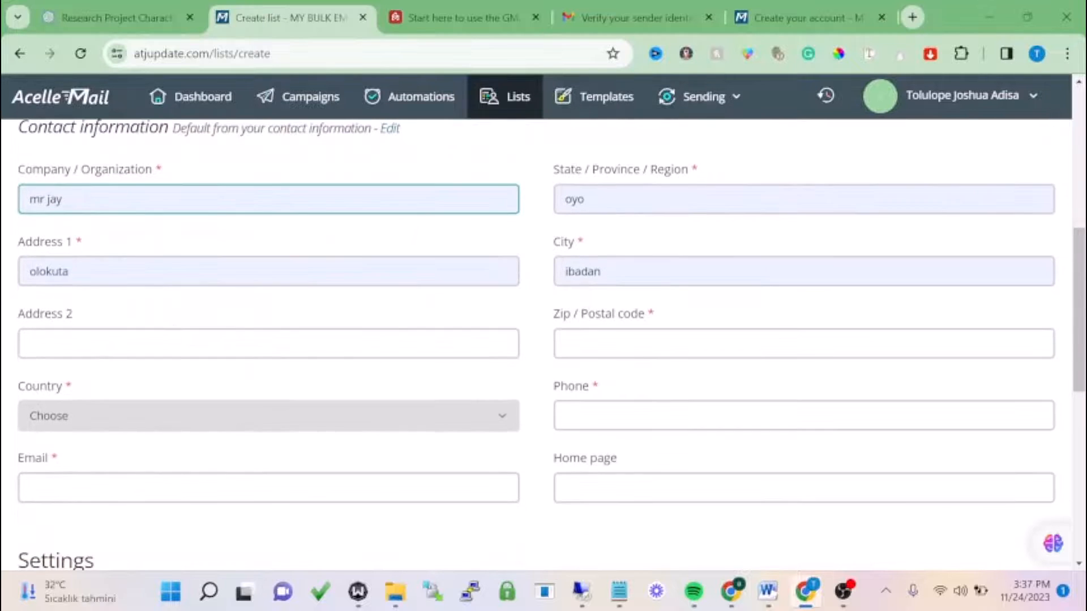
{"action": "left_click", "coordinate": [153, 343]}
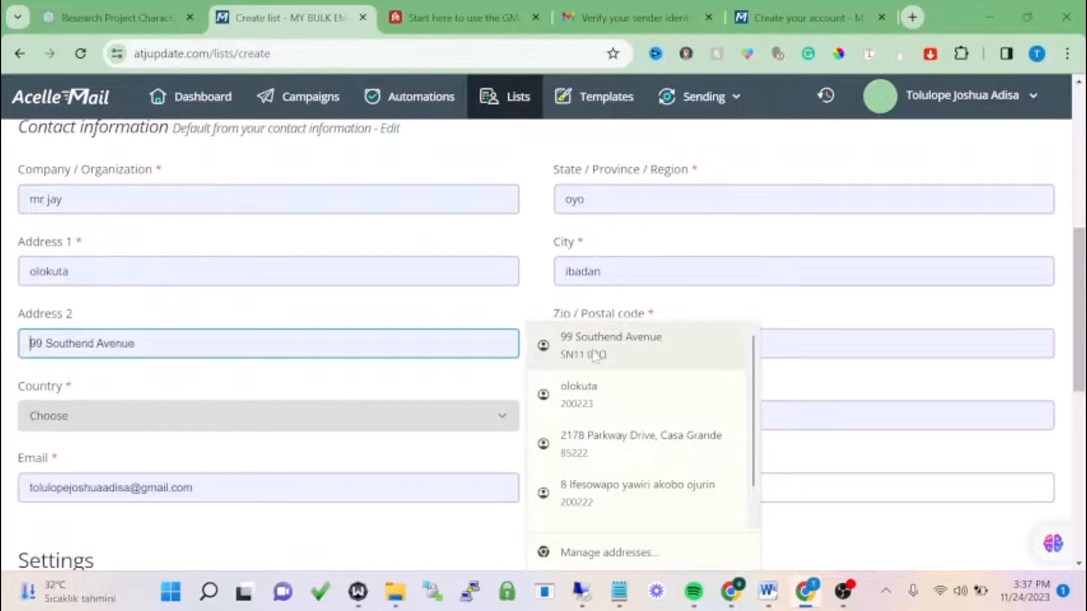
{"action": "left_click", "coordinate": [595, 354]}
{"action": "scroll", "coordinate": [347, 336], "scroll_direction": "down", "scroll_amount": 4}
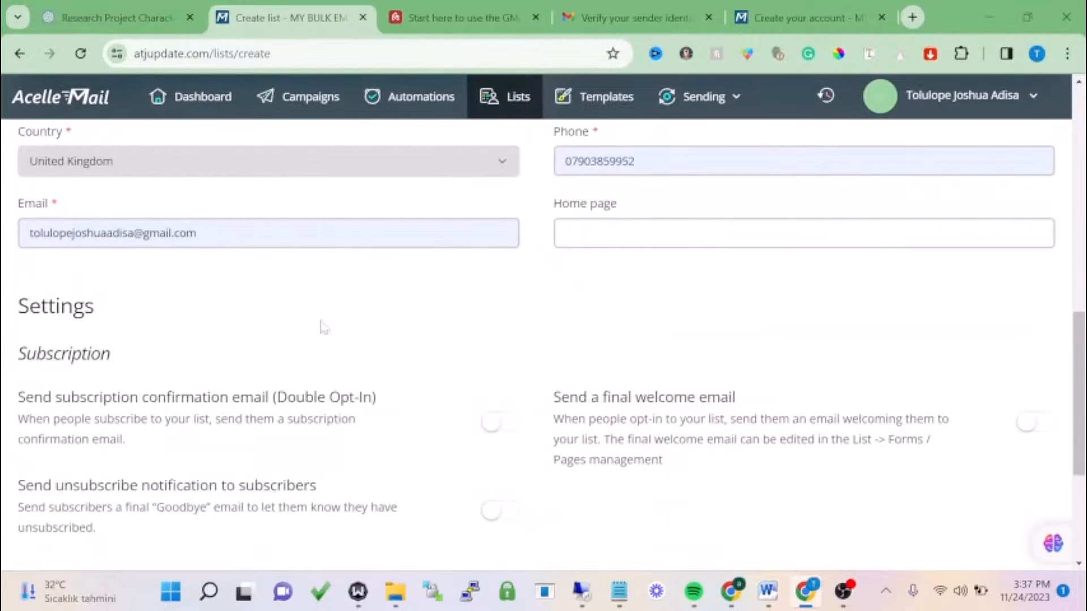
- Leave the welcome and Double Opt-In emails switched off and save the list
{"action": "scroll", "coordinate": [490, 299], "scroll_direction": "down", "scroll_amount": 3}
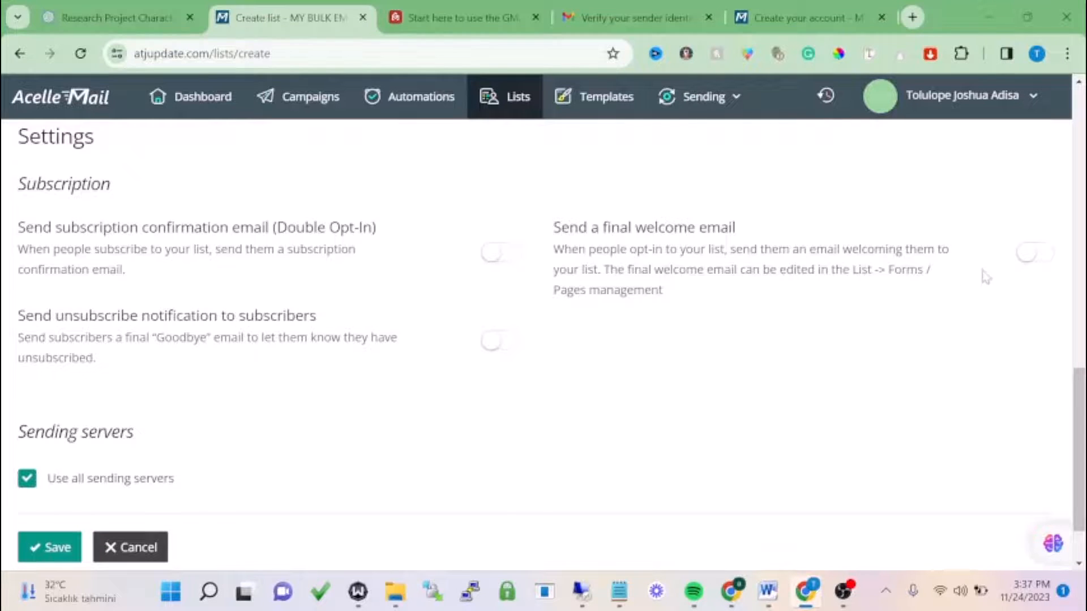
{"action": "left_click", "coordinate": [1028, 265]}
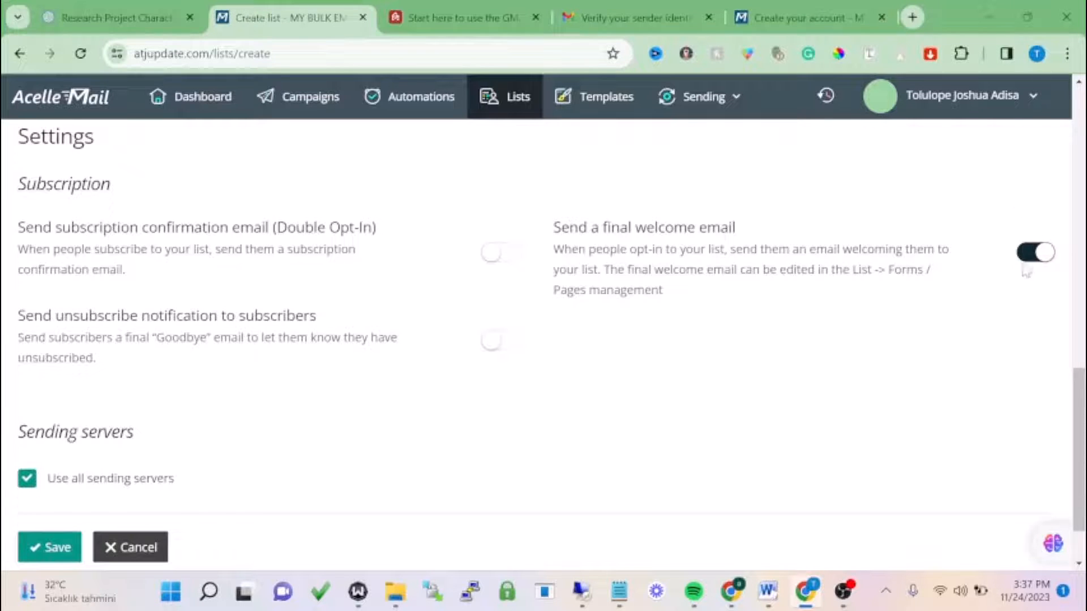
{"action": "left_click", "coordinate": [1031, 254]}
{"action": "scroll", "coordinate": [50, 216], "scroll_direction": "down", "scroll_amount": 2}
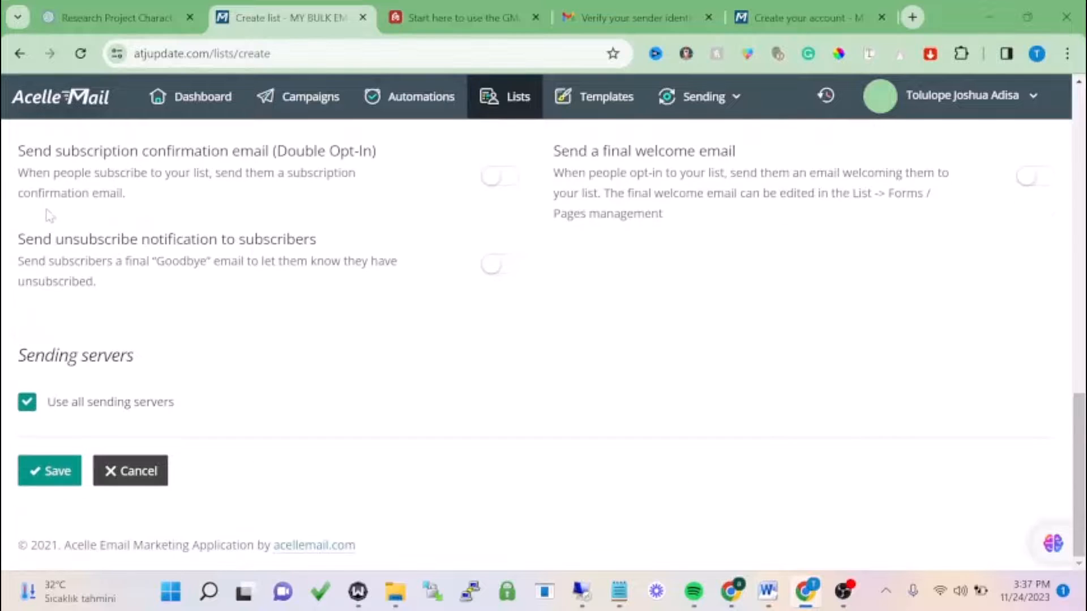
{"action": "scroll", "coordinate": [50, 216], "scroll_direction": "up", "scroll_amount": 3}
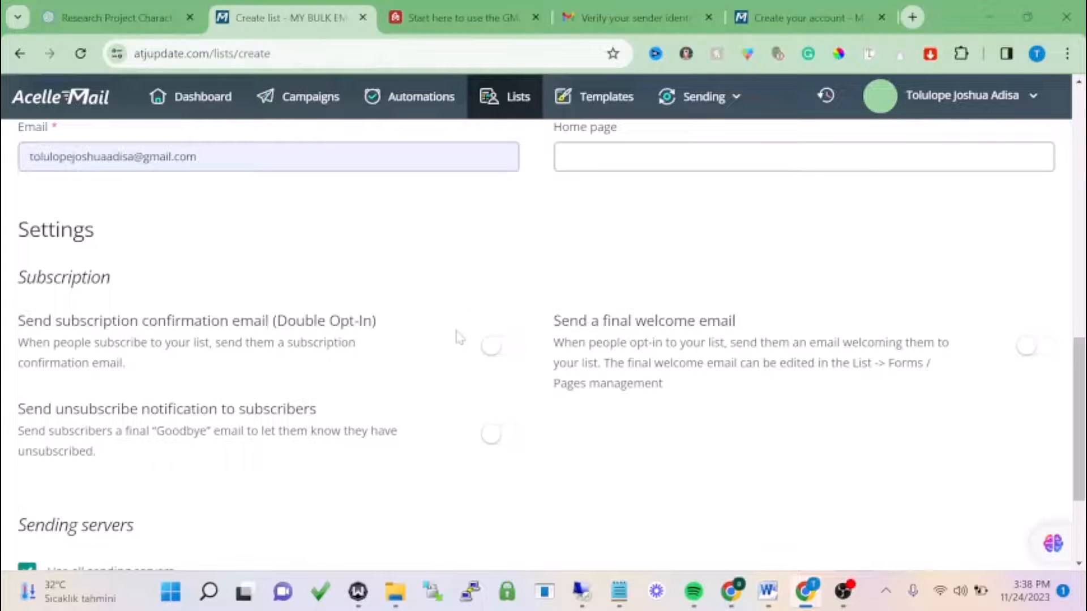
{"action": "left_click", "coordinate": [500, 357]}
{"action": "left_click", "coordinate": [500, 356]}
{"action": "scroll", "coordinate": [381, 342], "scroll_direction": "down", "scroll_amount": 3}
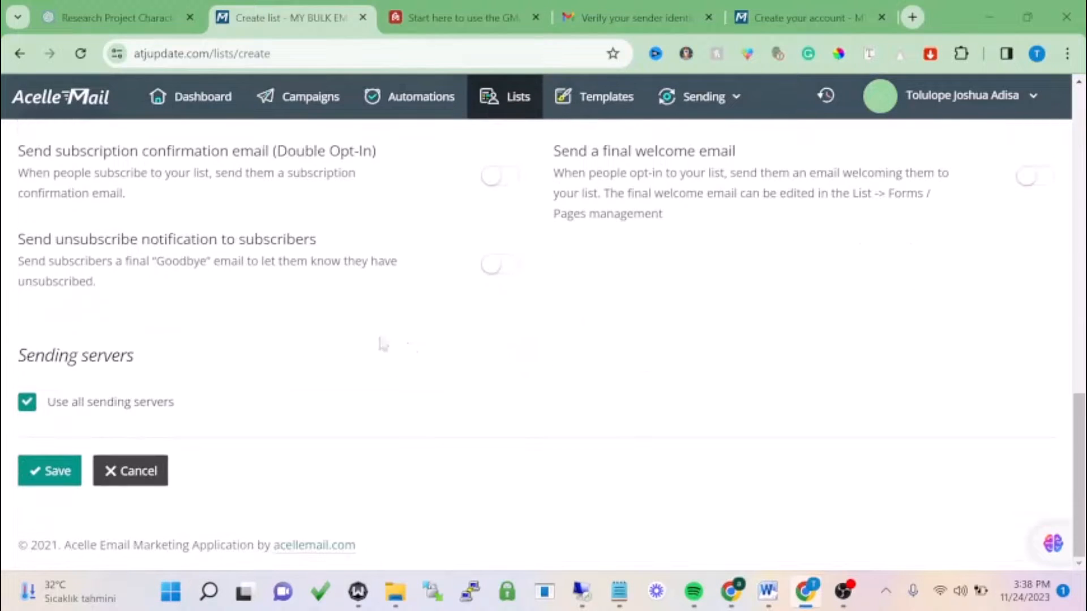
{"action": "left_click", "coordinate": [78, 471]}
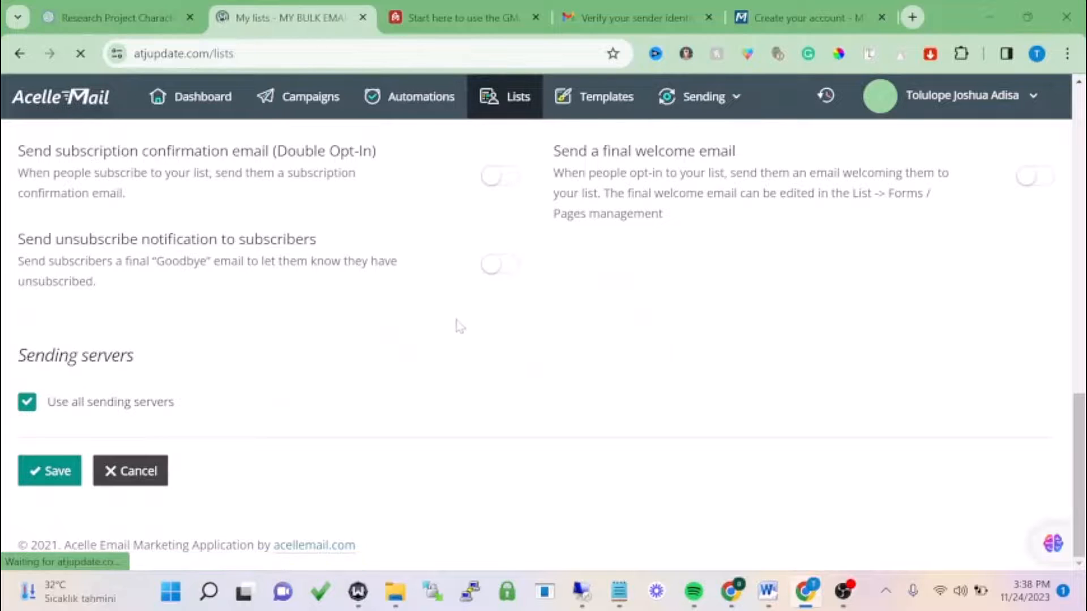
- Create a Regular campaign sending to the newly saved mail list (0 subscribers)
{"action": "left_click", "coordinate": [325, 110]}
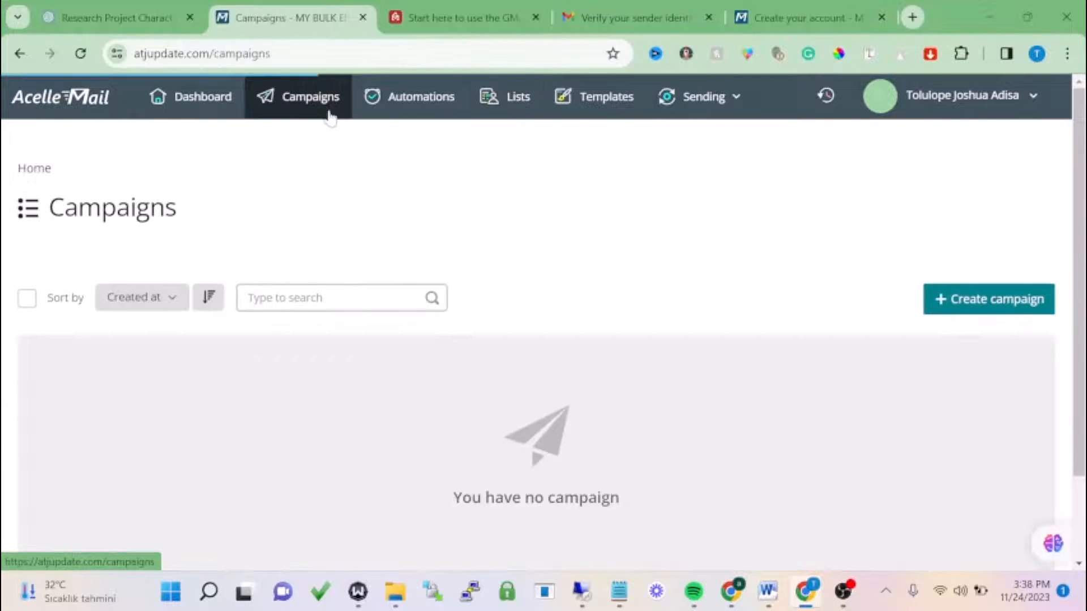
{"action": "left_click", "coordinate": [956, 298]}
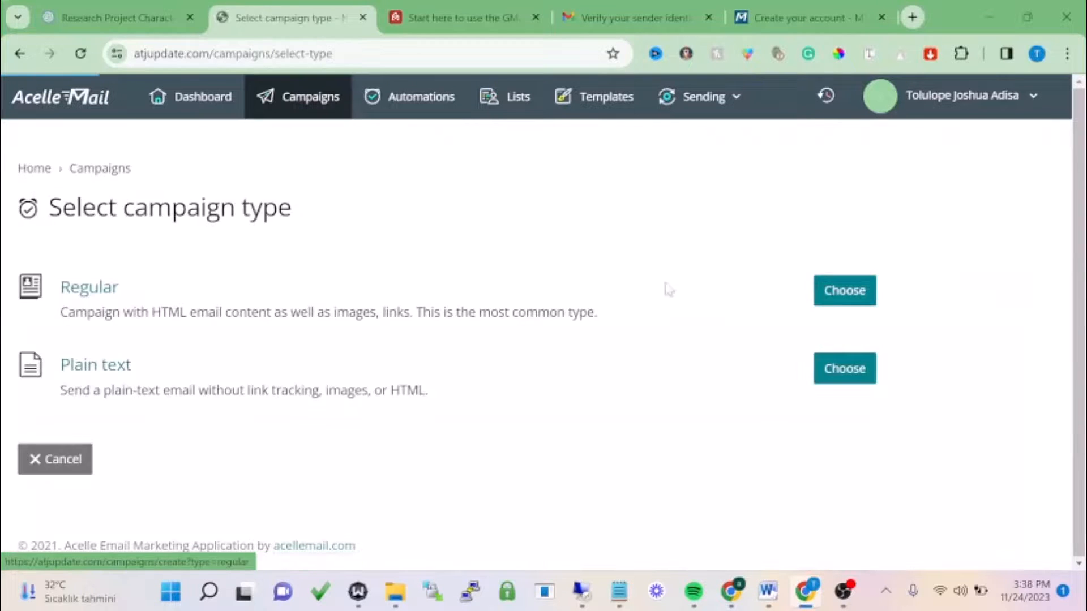
{"action": "left_click", "coordinate": [836, 293]}
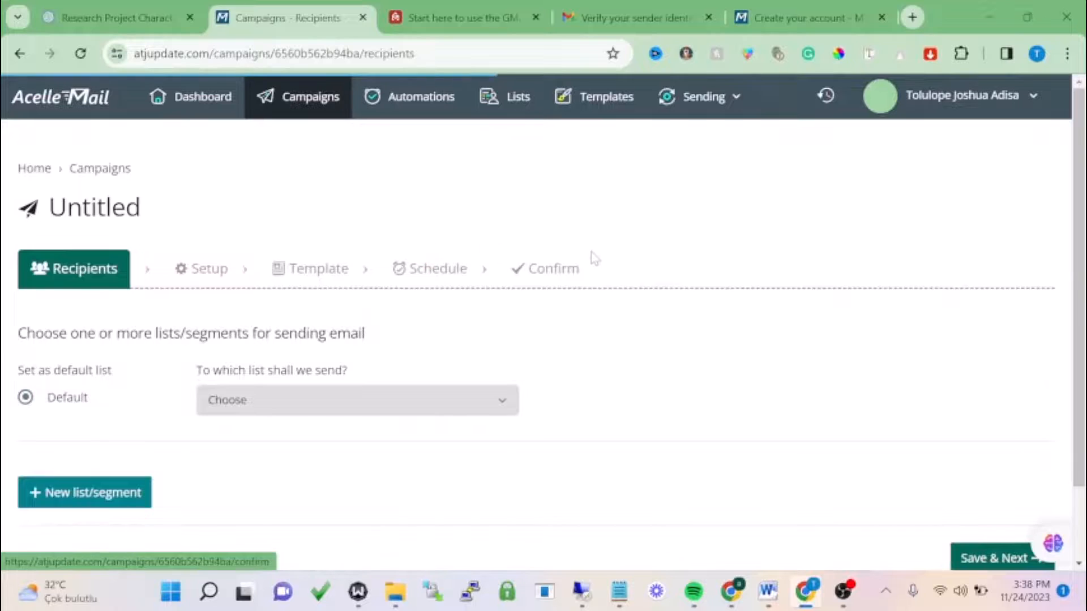
{"action": "scroll", "coordinate": [594, 258], "scroll_direction": "down", "scroll_amount": 2}
{"action": "left_click", "coordinate": [346, 325]}
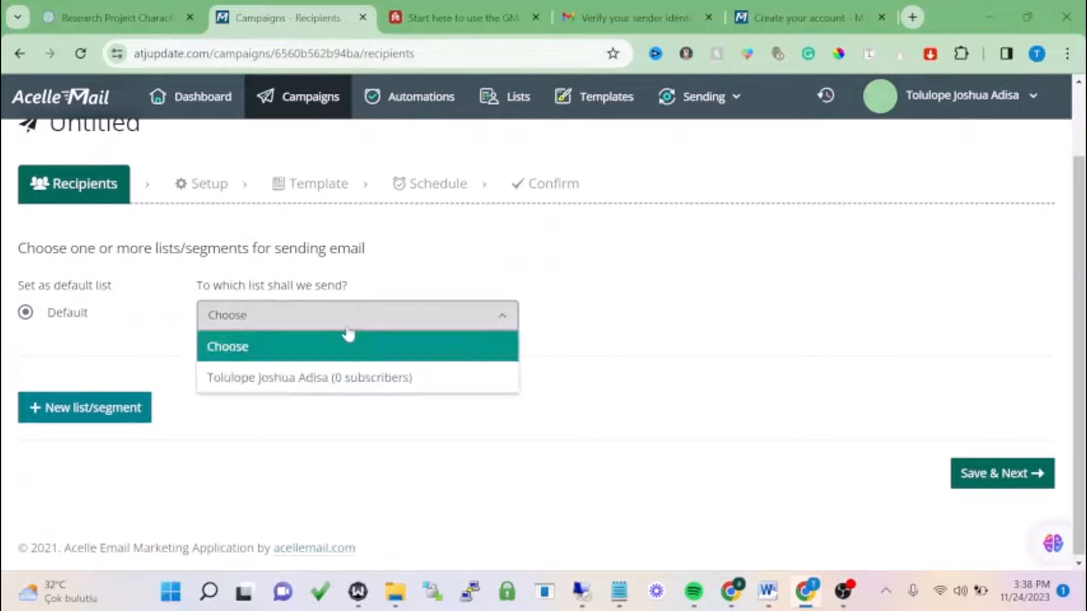
{"action": "left_click", "coordinate": [328, 376]}
{"action": "left_click", "coordinate": [992, 490]}
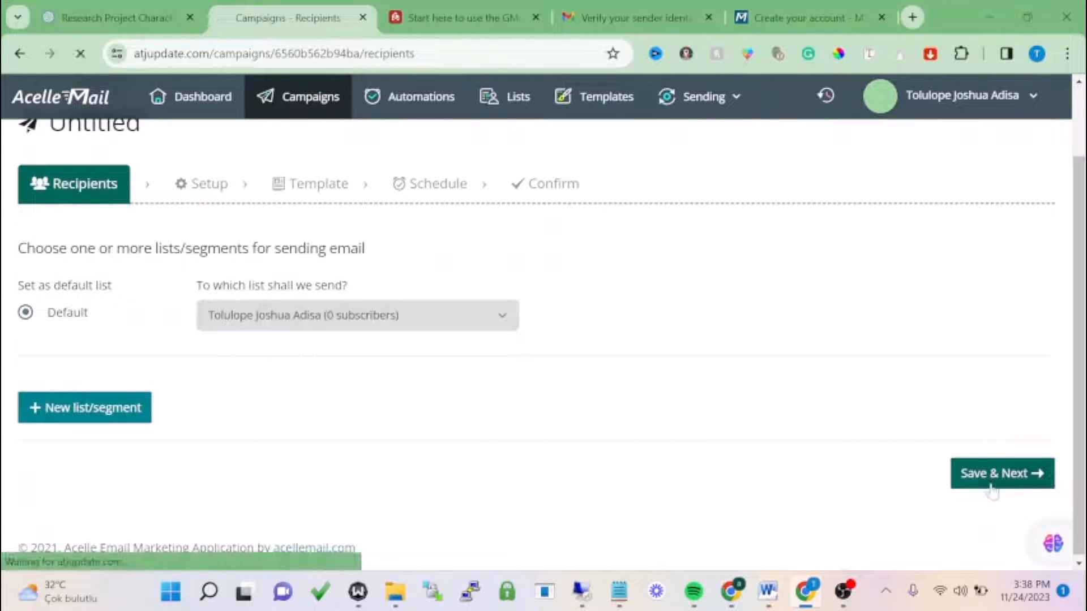
- Try saving the campaign setup while the Reply to field is still empty
{"action": "scroll", "coordinate": [505, 340], "scroll_direction": "down", "scroll_amount": 1}
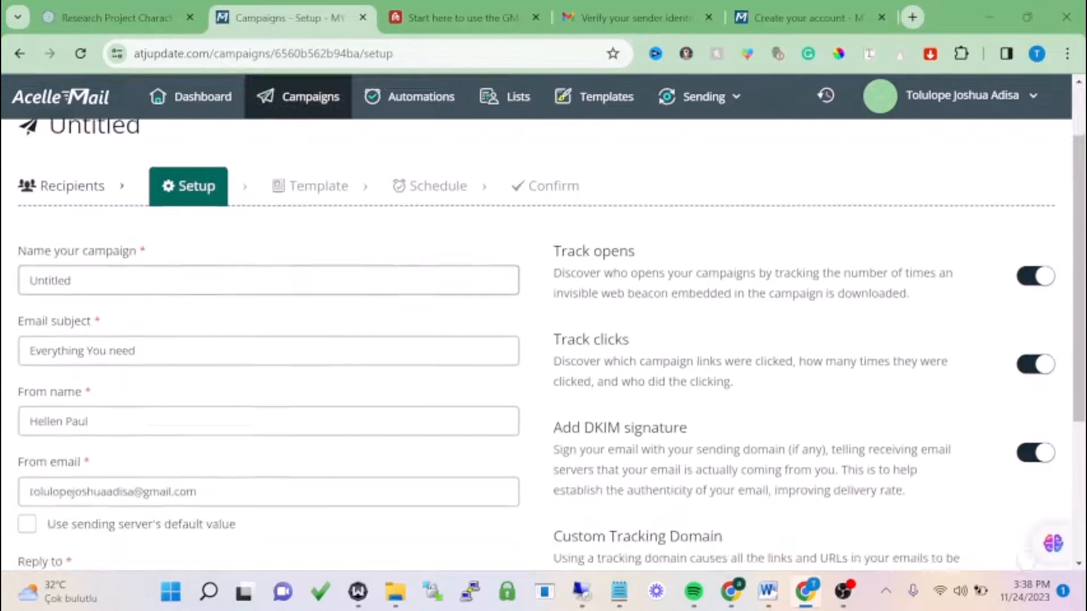
{"action": "double_click", "coordinate": [169, 279]}
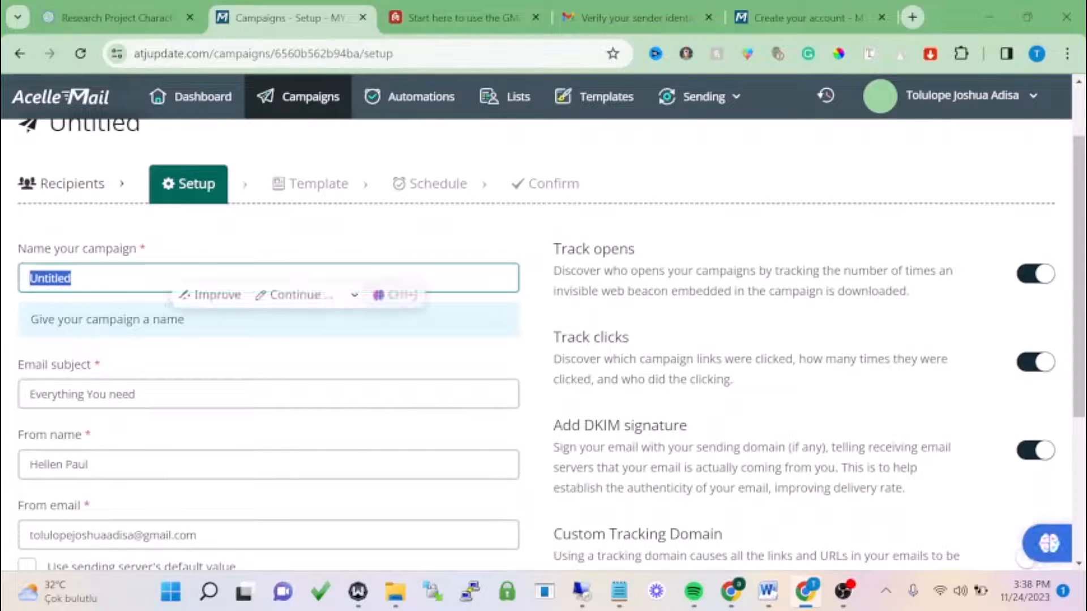
{"action": "left_click", "coordinate": [264, 244]}
{"action": "scroll", "coordinate": [254, 340], "scroll_direction": "down", "scroll_amount": 3}
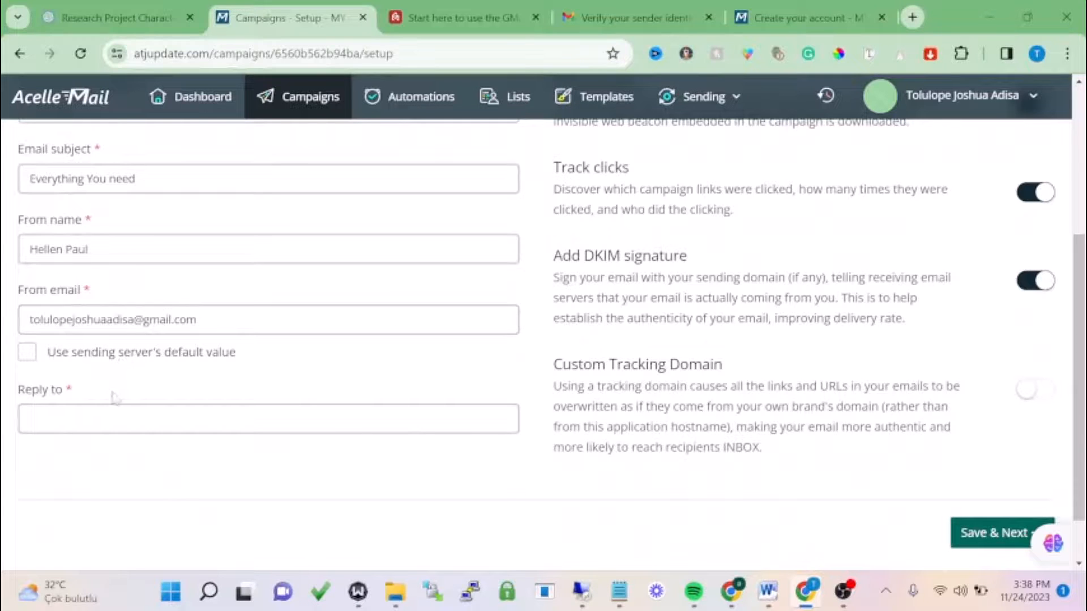
{"action": "left_click", "coordinate": [116, 418]}
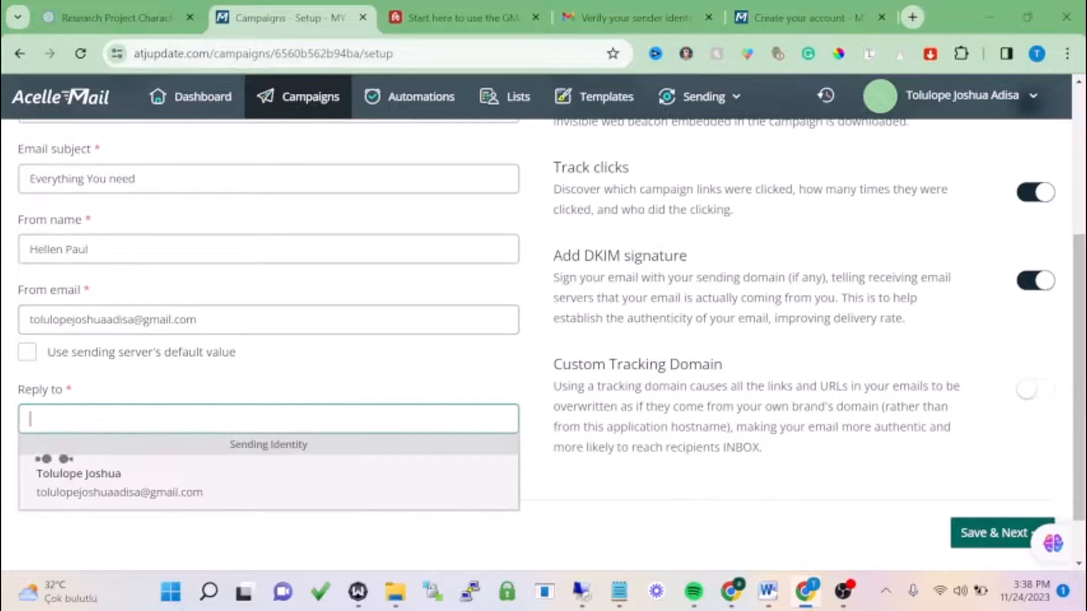
{"action": "left_click", "coordinate": [455, 369]}
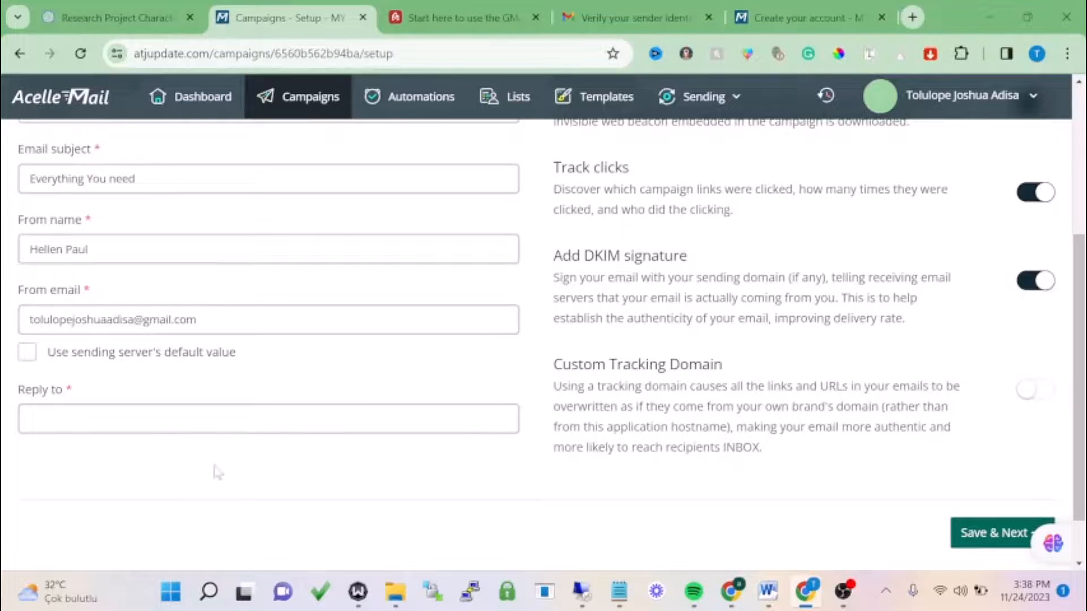
{"action": "left_click", "coordinate": [161, 420]}
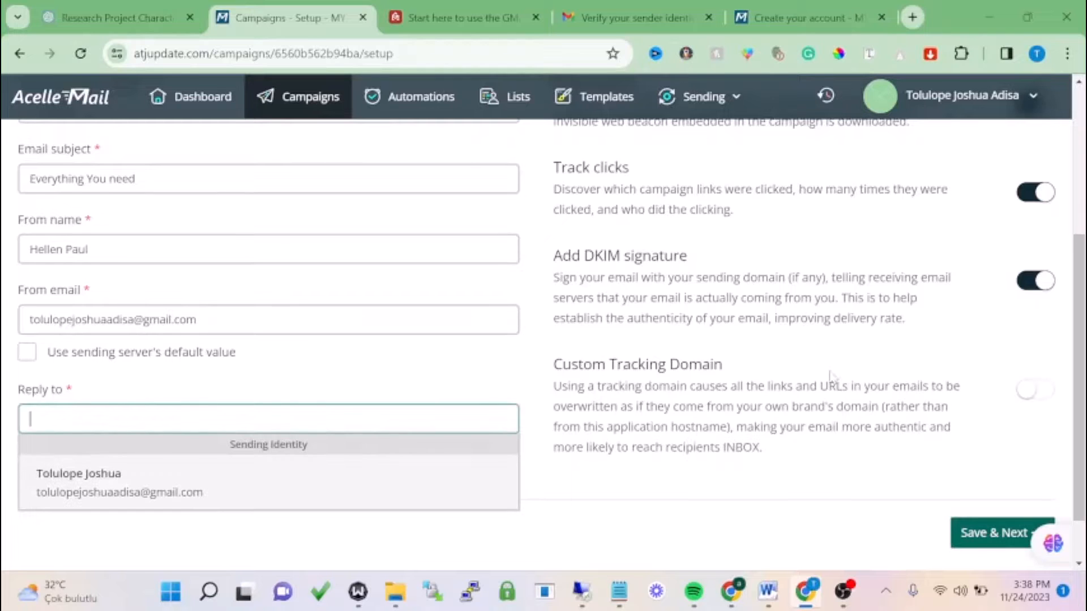
{"action": "scroll", "coordinate": [831, 376], "scroll_direction": "up", "scroll_amount": 3}
{"action": "scroll", "coordinate": [831, 379], "scroll_direction": "down", "scroll_amount": 4}
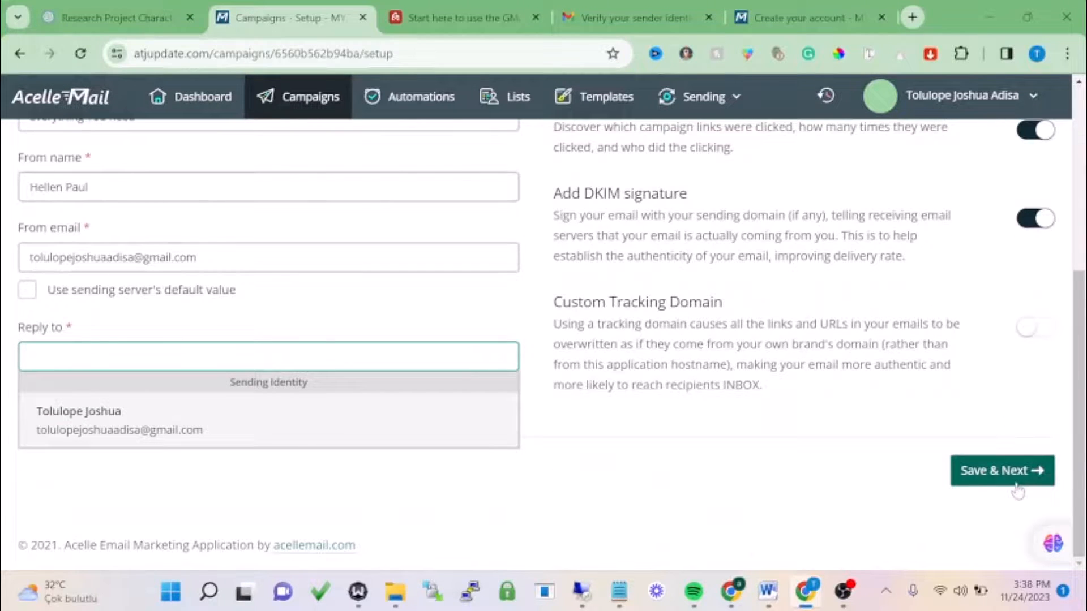
{"action": "left_click", "coordinate": [1018, 490]}
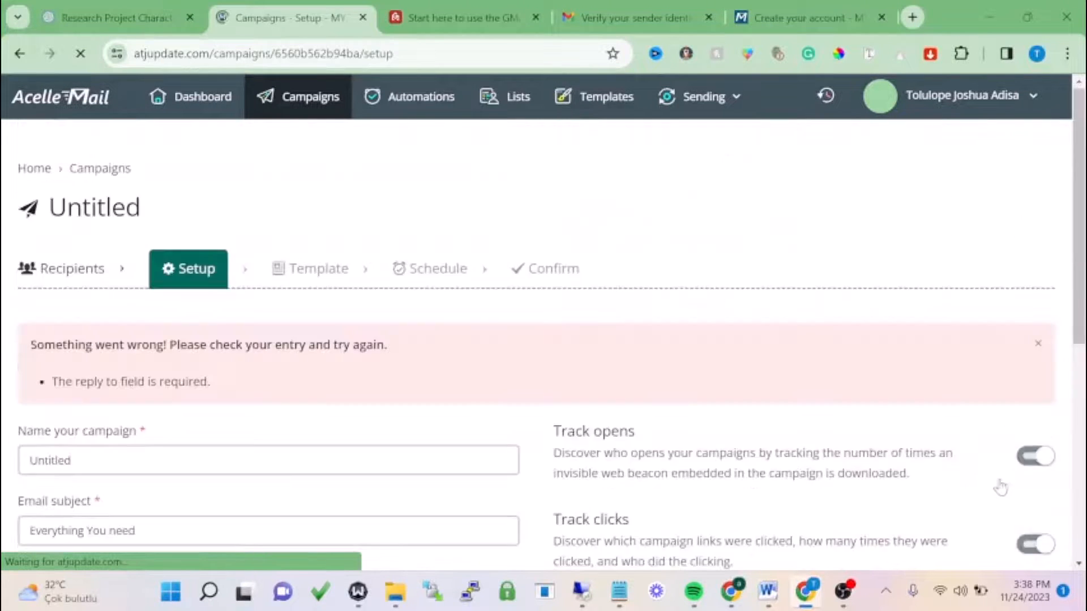
- Set Reply to to the sending identity's address and save the setup step
{"action": "scroll", "coordinate": [438, 366], "scroll_direction": "down", "scroll_amount": 1}
{"action": "scroll", "coordinate": [438, 367], "scroll_direction": "down", "scroll_amount": 3}
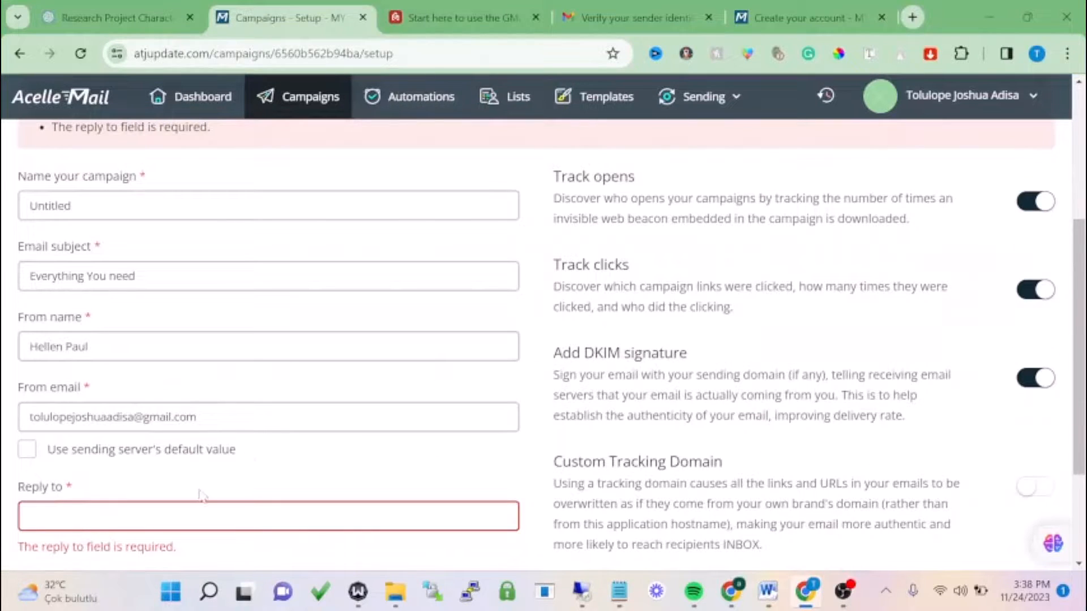
{"action": "left_click", "coordinate": [202, 512]}
{"action": "left_click", "coordinate": [117, 417]}
{"action": "key", "text": "ctrl+a"}
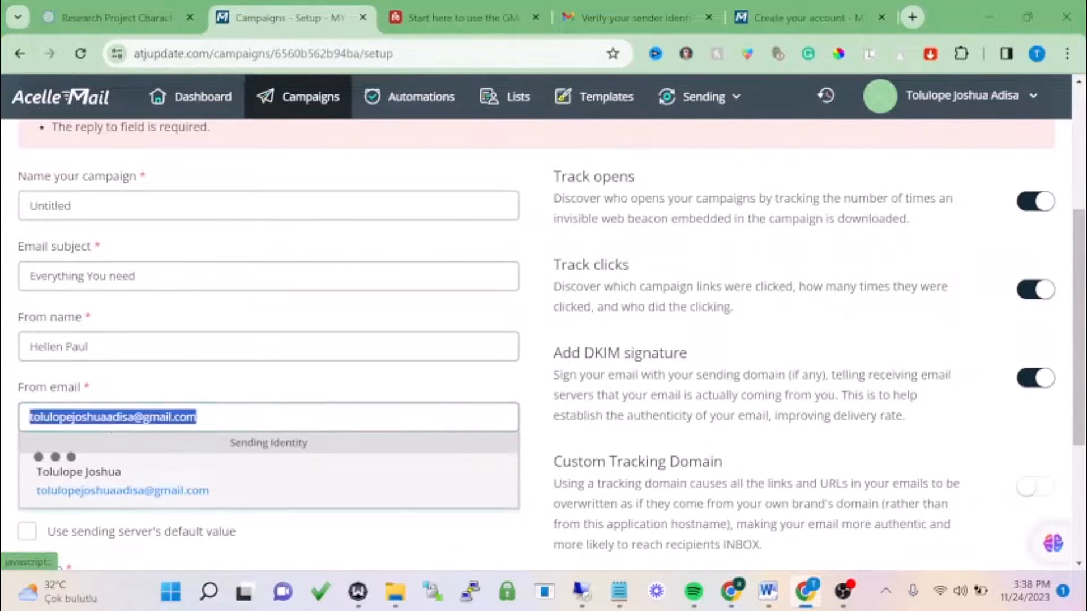
{"action": "key", "text": "ctrl+c"}
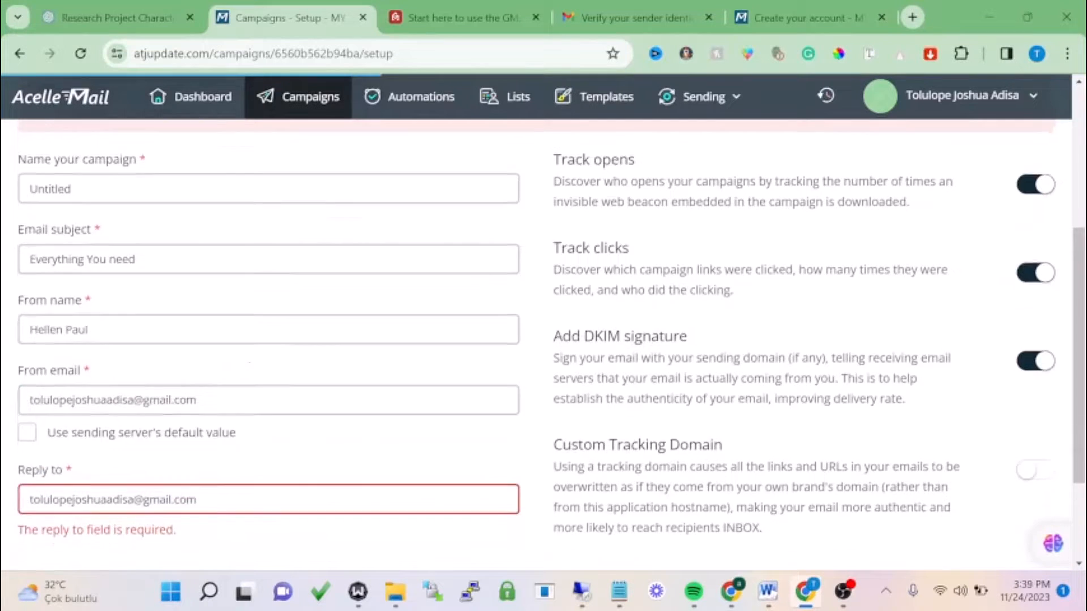
{"action": "scroll", "coordinate": [178, 381], "scroll_direction": "down", "scroll_amount": 3}
{"action": "left_click", "coordinate": [160, 357]}
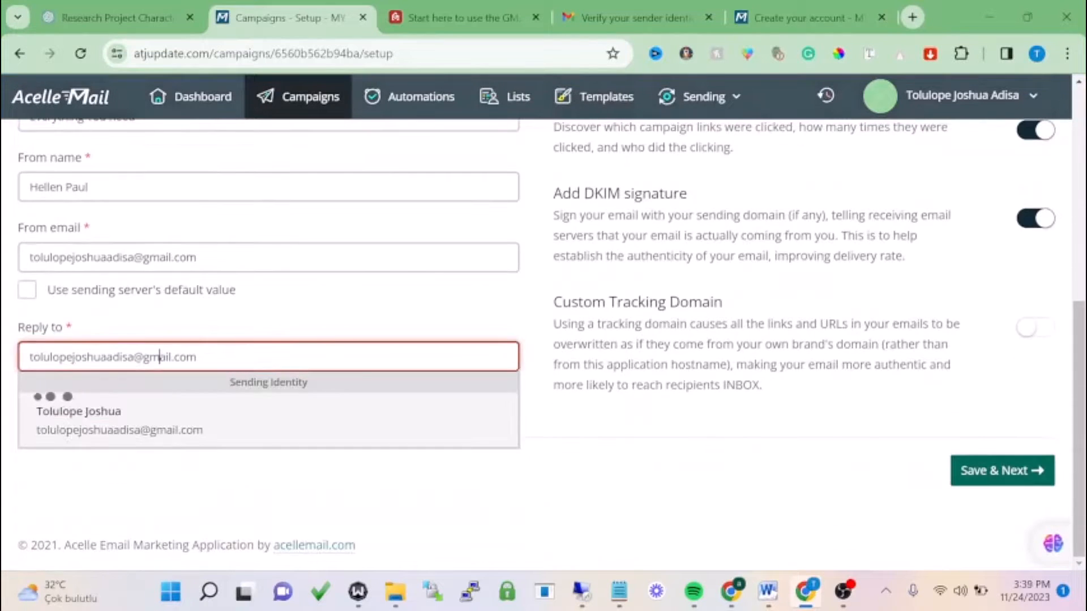
{"action": "left_click", "coordinate": [144, 432]}
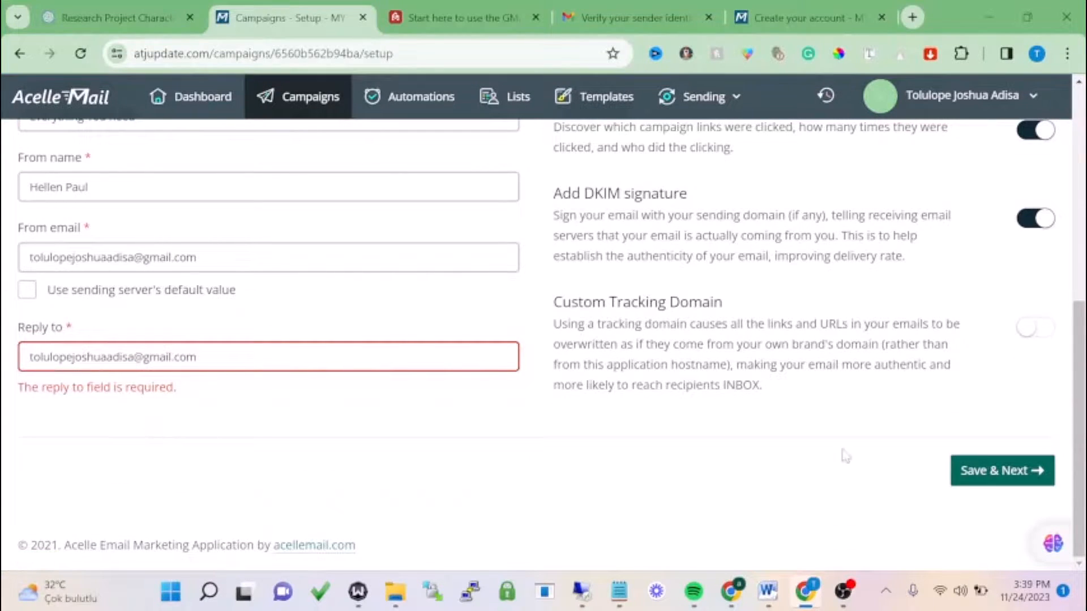
{"action": "left_click", "coordinate": [996, 478]}
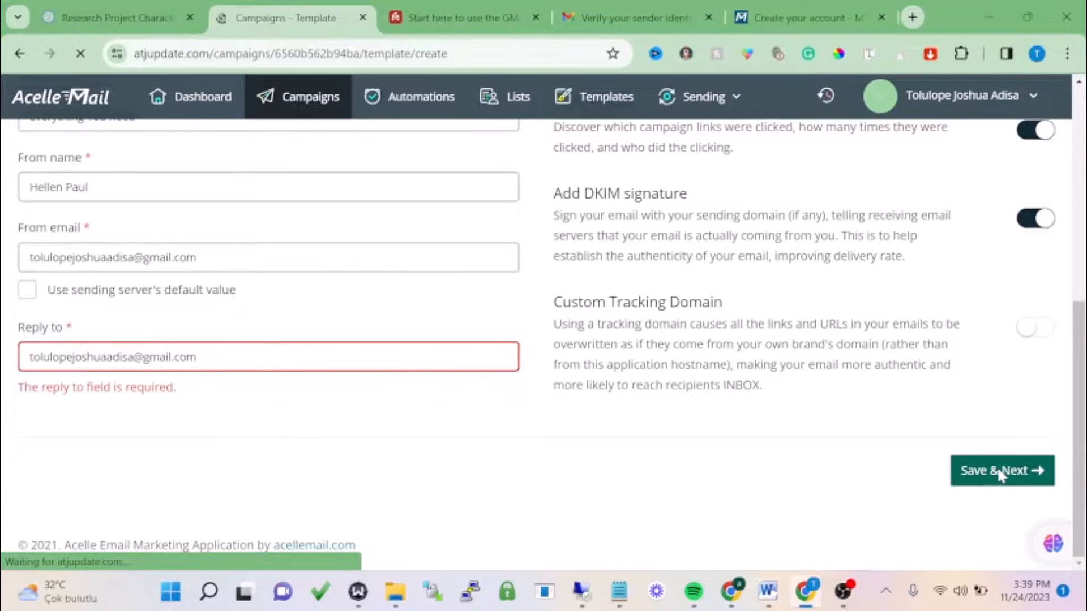
- Start a new campaign email under Create new email using the Pricing Table layout
{"action": "scroll", "coordinate": [468, 365], "scroll_direction": "down", "scroll_amount": 3}
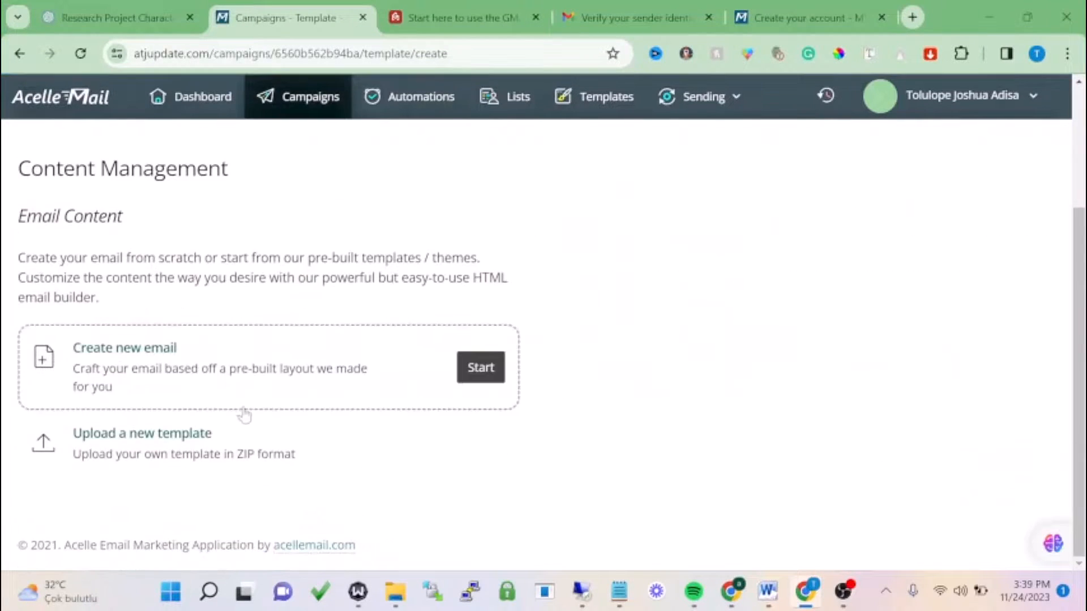
{"action": "mouse_move", "coordinate": [486, 386]}
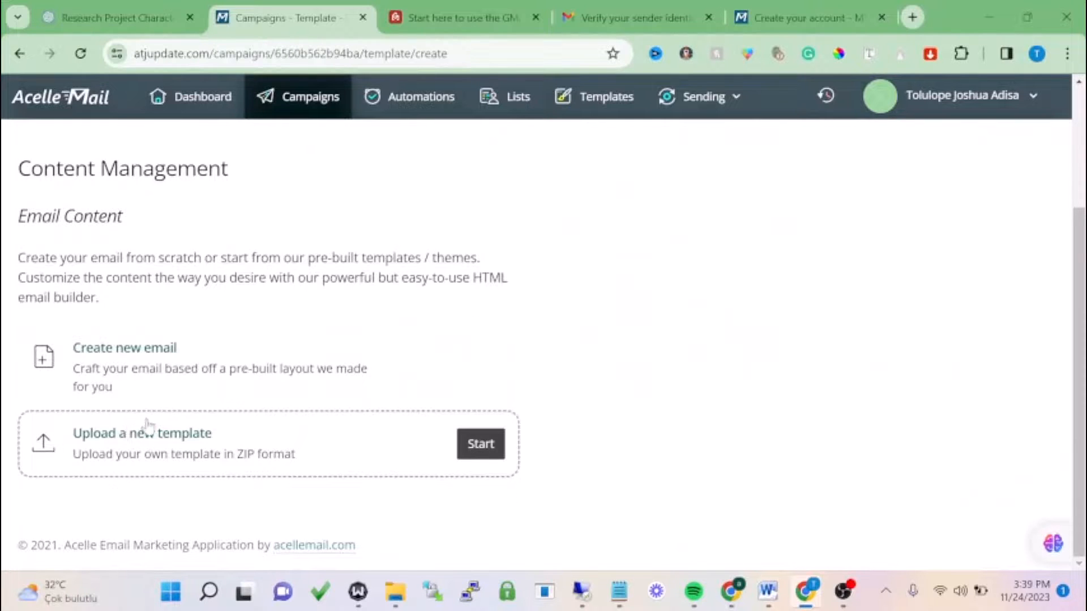
{"action": "mouse_move", "coordinate": [192, 459]}
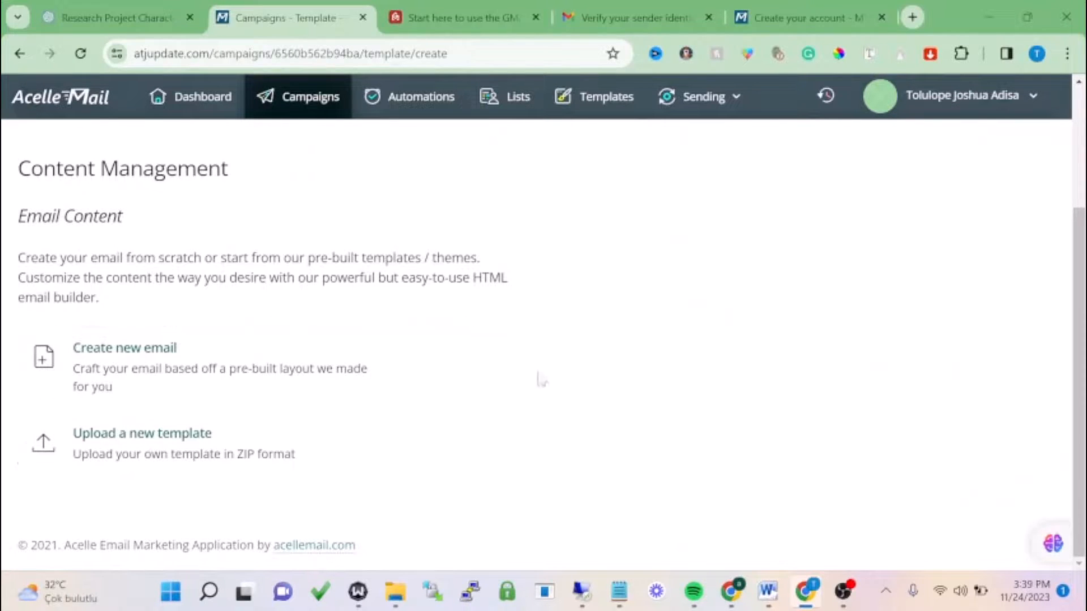
{"action": "mouse_move", "coordinate": [440, 369]}
{"action": "left_click", "coordinate": [475, 371]}
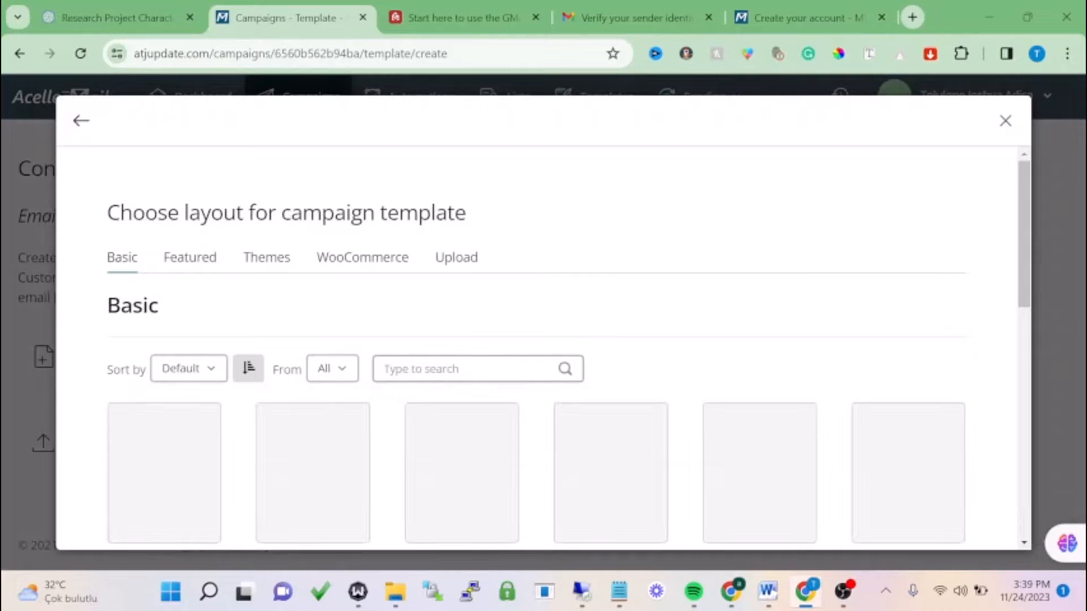
{"action": "left_click", "coordinate": [313, 371]}
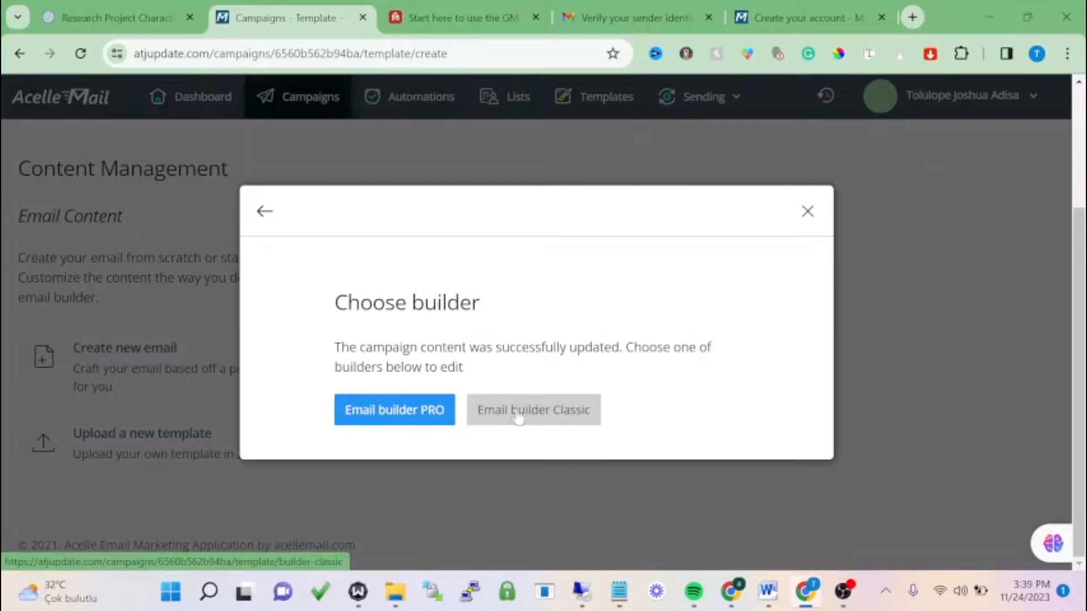
- Review the pricing-table email in Email builder PRO and save it back to the campaign content
{"action": "left_click", "coordinate": [367, 416]}
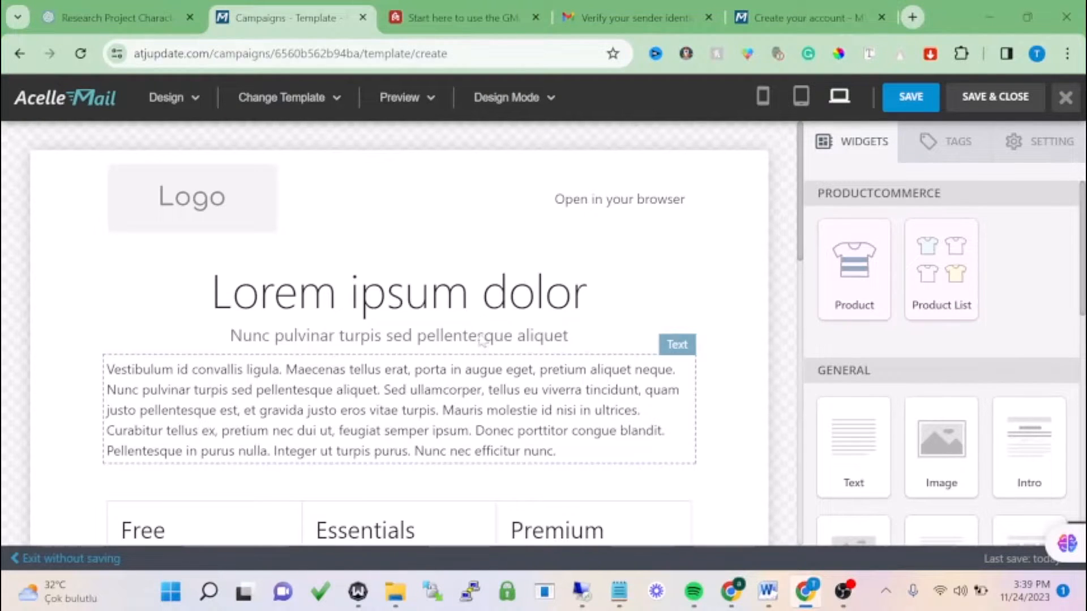
{"action": "scroll", "coordinate": [902, 297], "scroll_direction": "down", "scroll_amount": 5}
{"action": "scroll", "coordinate": [902, 297], "scroll_direction": "down", "scroll_amount": 3}
{"action": "scroll", "coordinate": [745, 357], "scroll_direction": "down", "scroll_amount": 12}
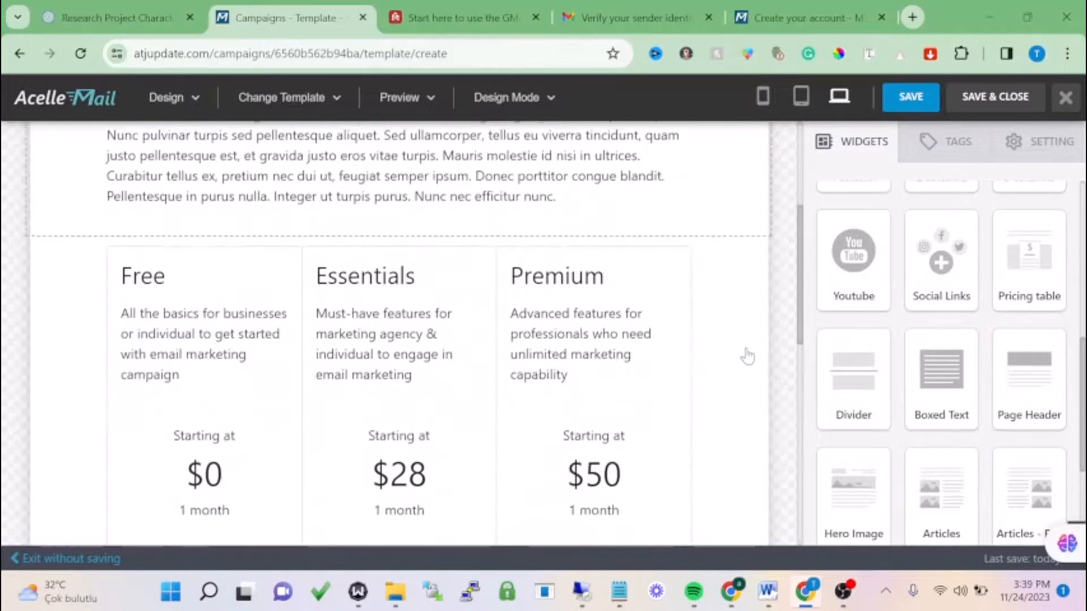
{"action": "scroll", "coordinate": [745, 355], "scroll_direction": "up", "scroll_amount": 12}
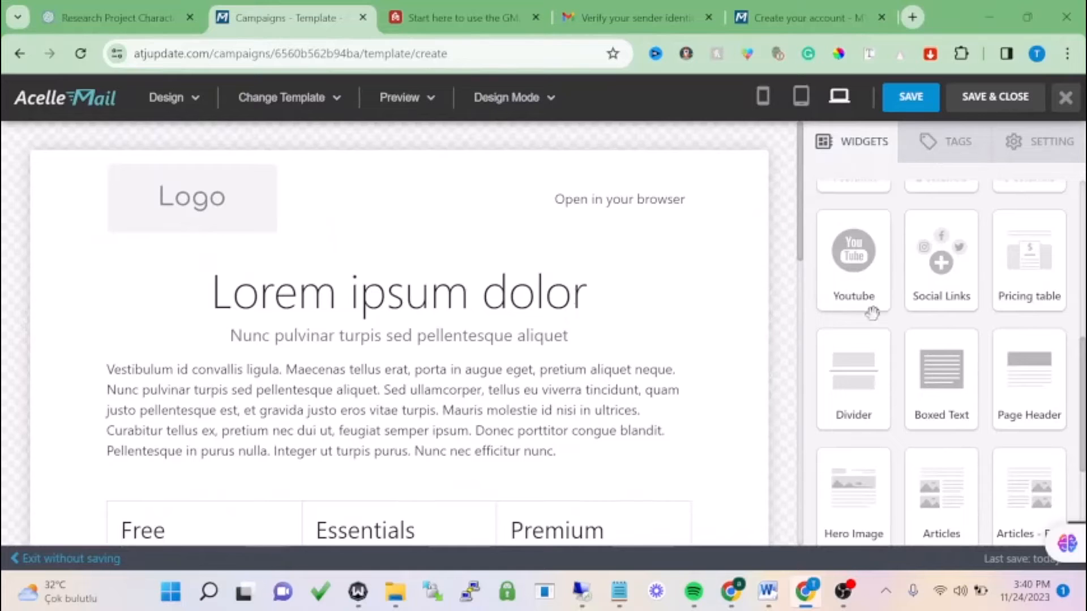
{"action": "scroll", "coordinate": [859, 318], "scroll_direction": "down", "scroll_amount": 4}
{"action": "scroll", "coordinate": [385, 331], "scroll_direction": "down", "scroll_amount": 10}
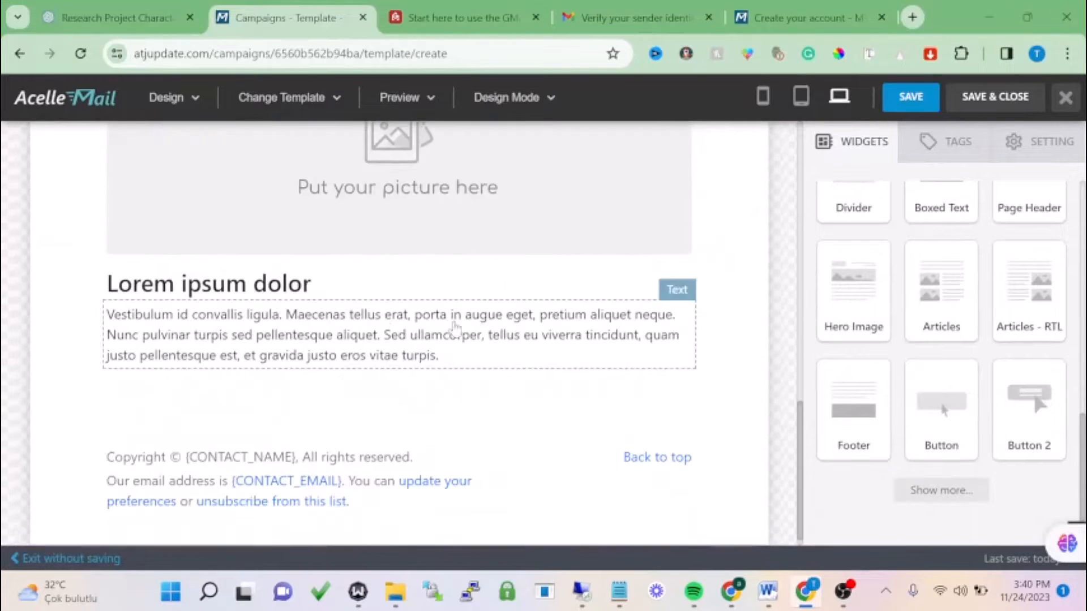
{"action": "scroll", "coordinate": [789, 315], "scroll_direction": "up", "scroll_amount": 5}
{"action": "scroll", "coordinate": [789, 314], "scroll_direction": "up", "scroll_amount": 5}
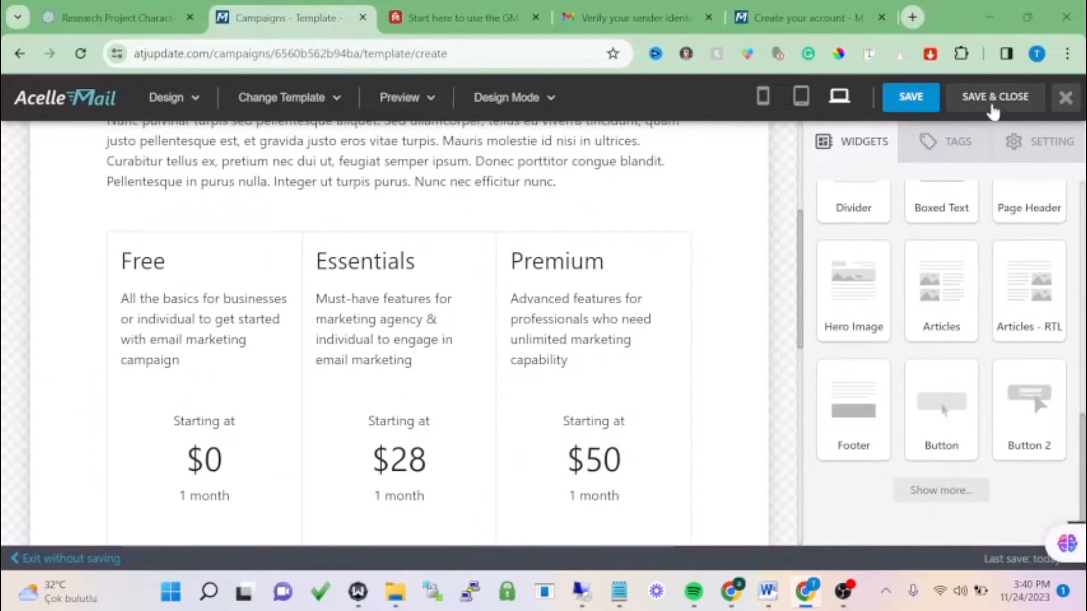
{"action": "left_click", "coordinate": [990, 101]}
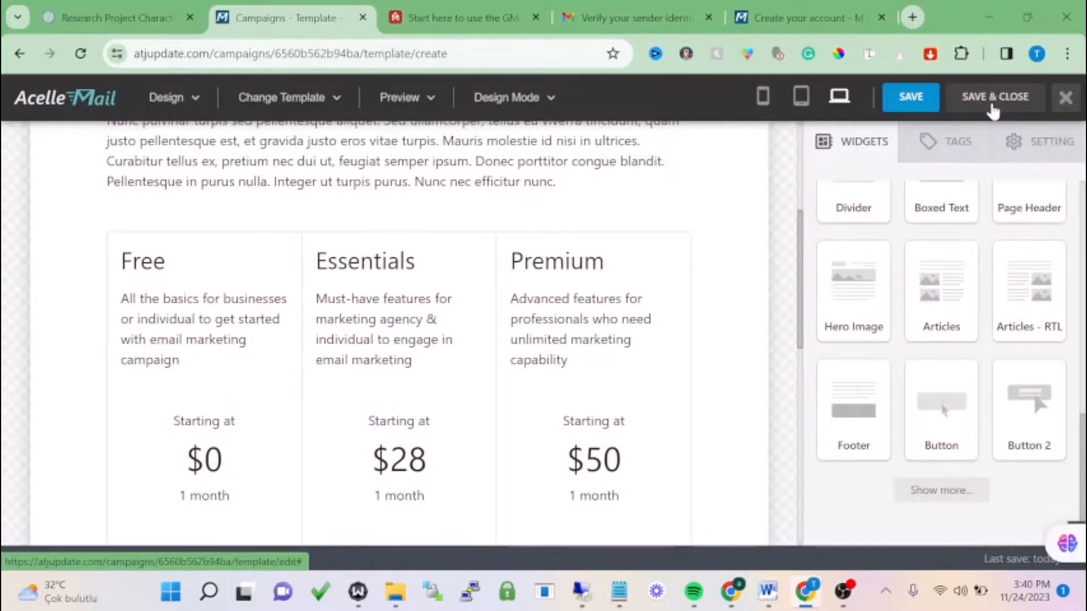
{"action": "scroll", "coordinate": [515, 305], "scroll_direction": "down", "scroll_amount": 3}
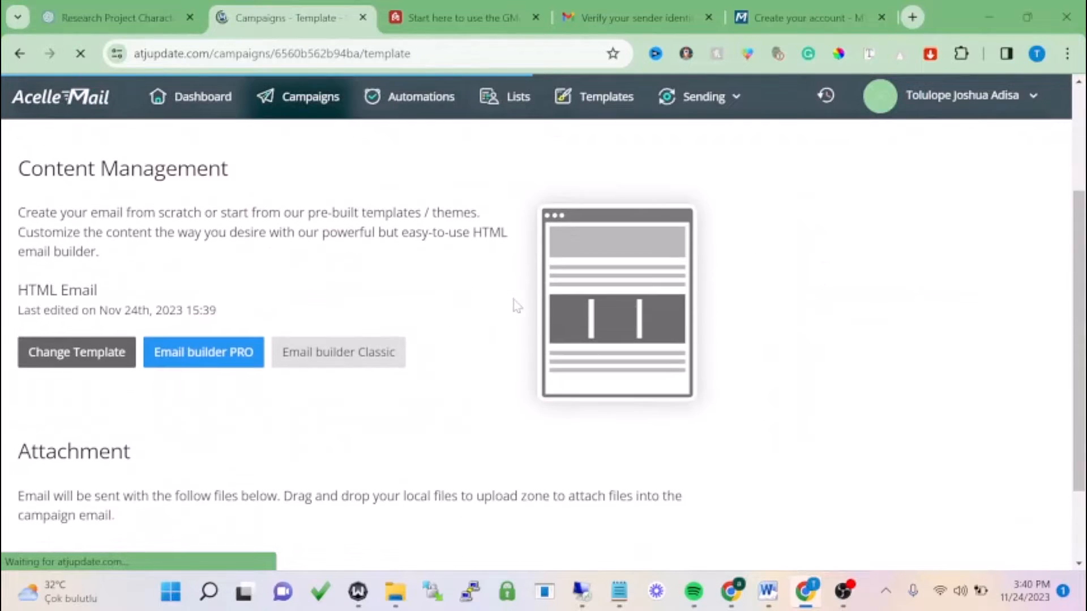
- Schedule delivery for 2023-11-24 at 15:40 and save to reach the Confirm summary
{"action": "scroll", "coordinate": [515, 304], "scroll_direction": "down", "scroll_amount": 6}
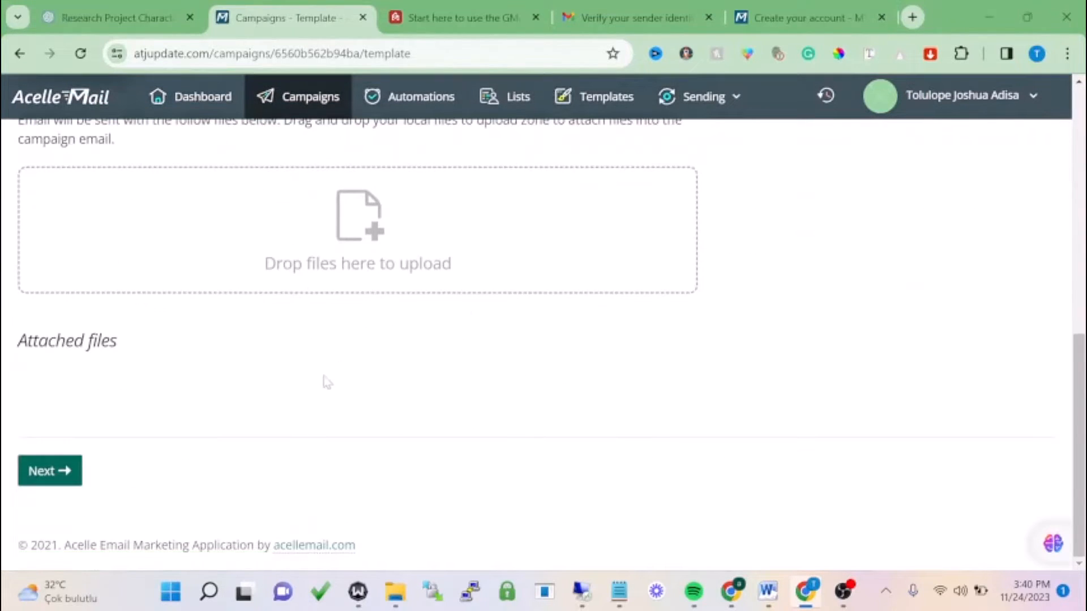
{"action": "left_click", "coordinate": [59, 472]}
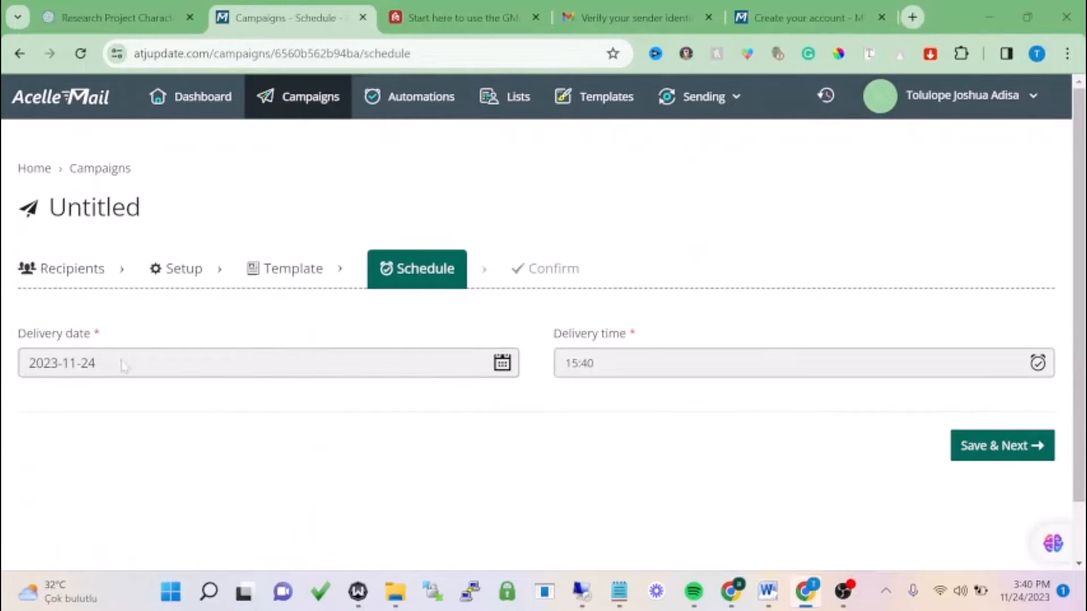
{"action": "left_click", "coordinate": [122, 366]}
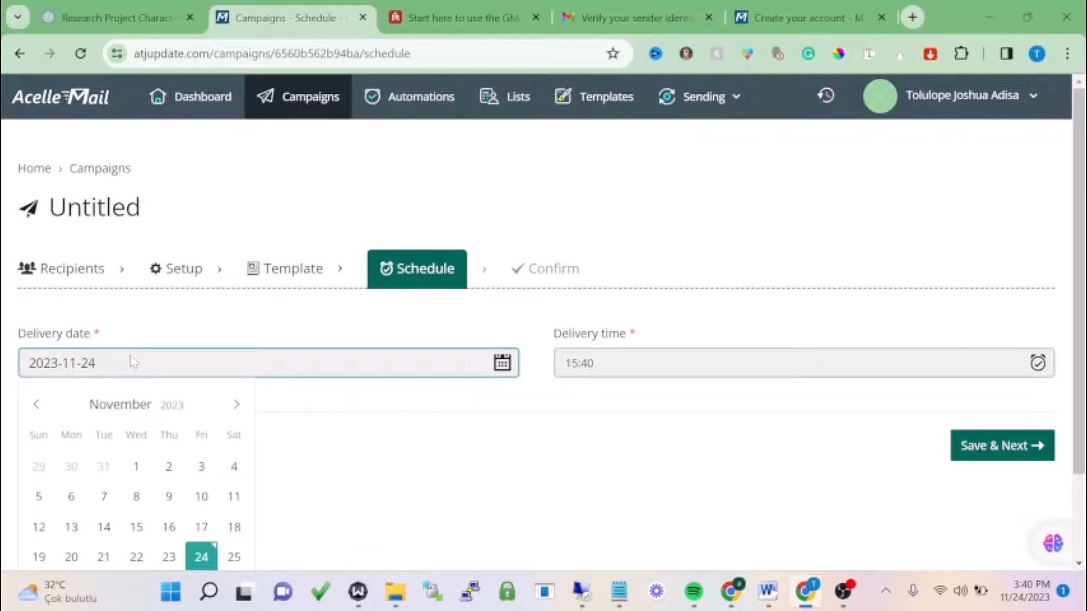
{"action": "key", "text": "Tab"}
{"action": "scroll", "coordinate": [815, 407], "scroll_direction": "down", "scroll_amount": 5}
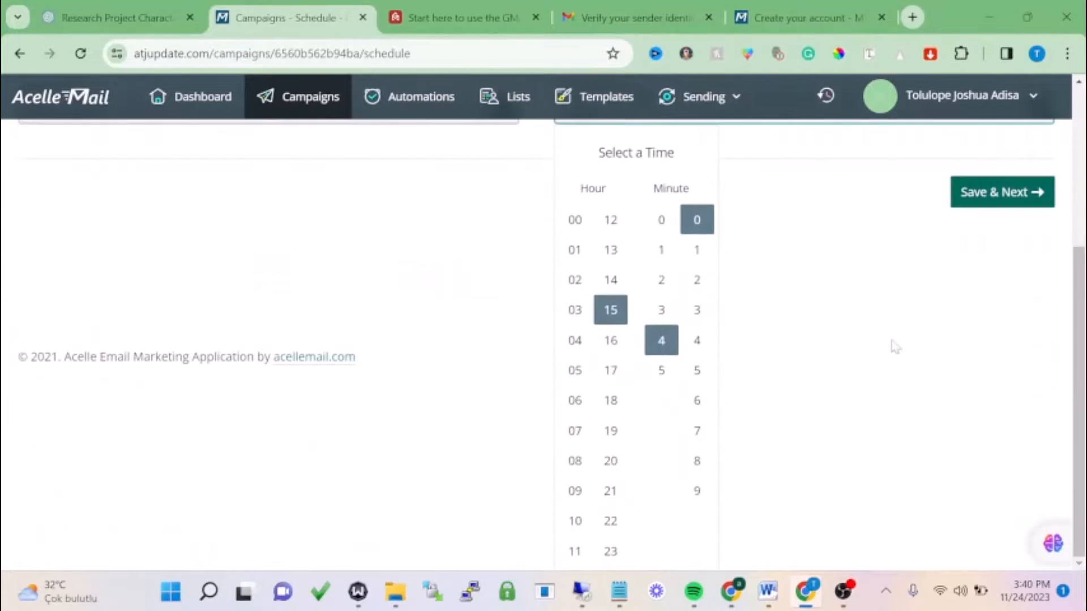
{"action": "left_click", "coordinate": [979, 193]}
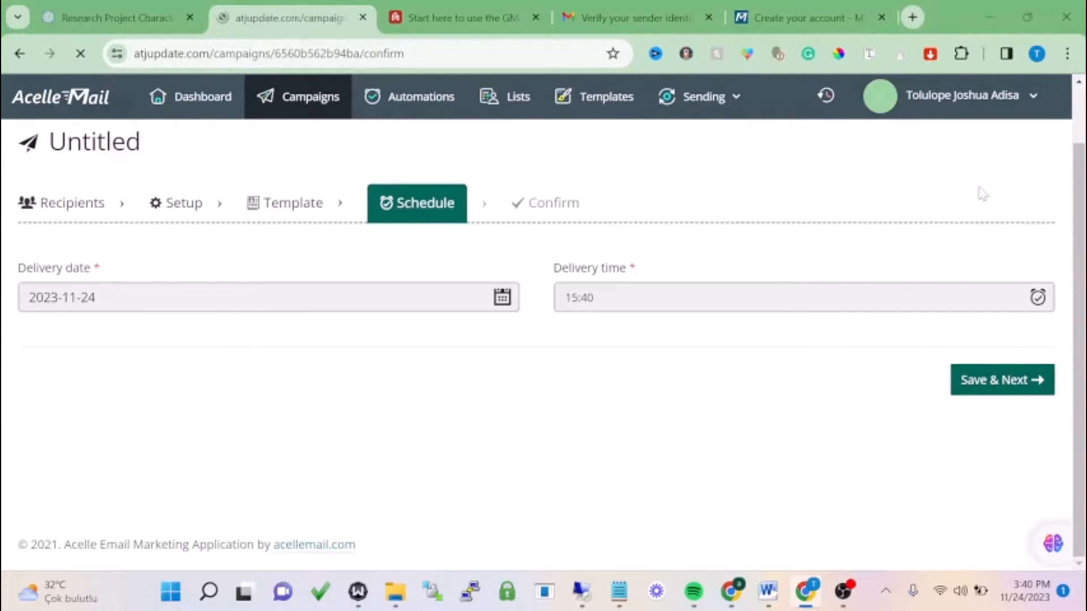
{"action": "scroll", "coordinate": [852, 252], "scroll_direction": "down", "scroll_amount": 5}
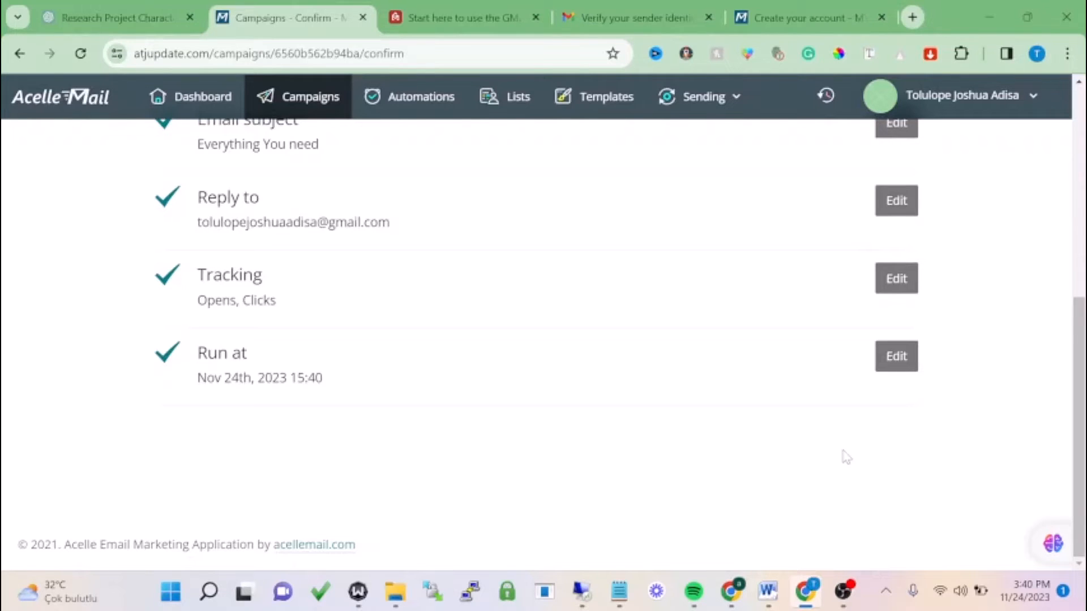
- Go to Sending servers under the Sending menu to view the active smtp1 server
{"action": "left_click", "coordinate": [693, 96]}
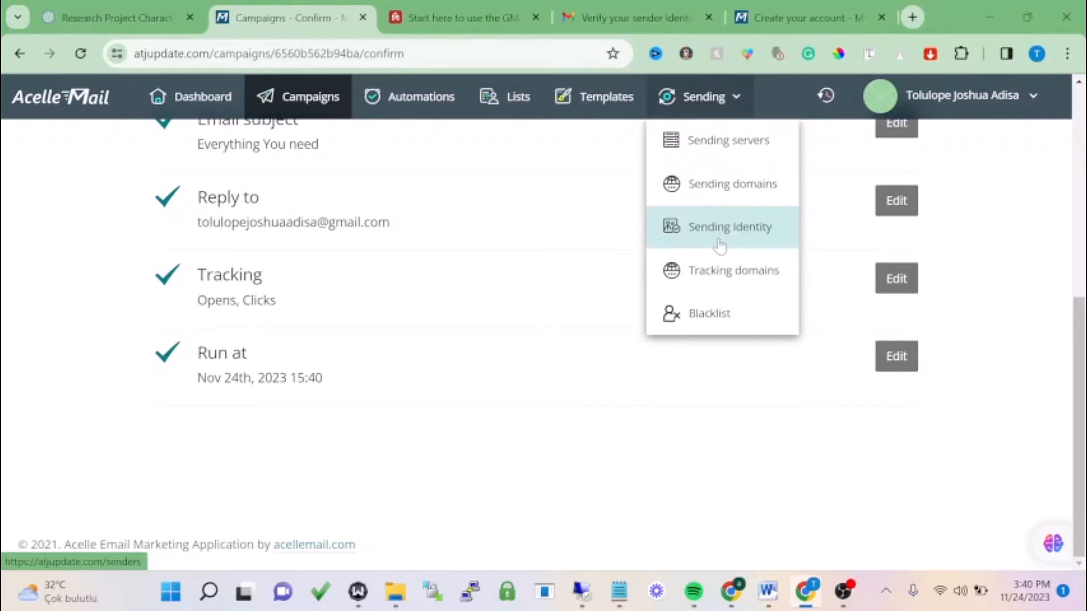
{"action": "left_click", "coordinate": [717, 152]}
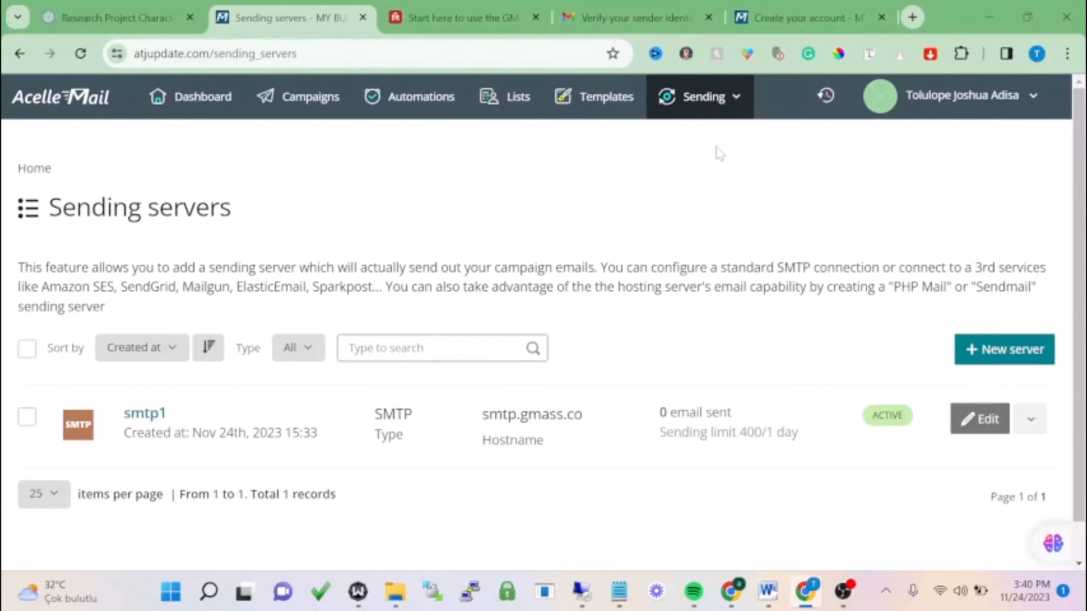
{"action": "left_click", "coordinate": [844, 591]}
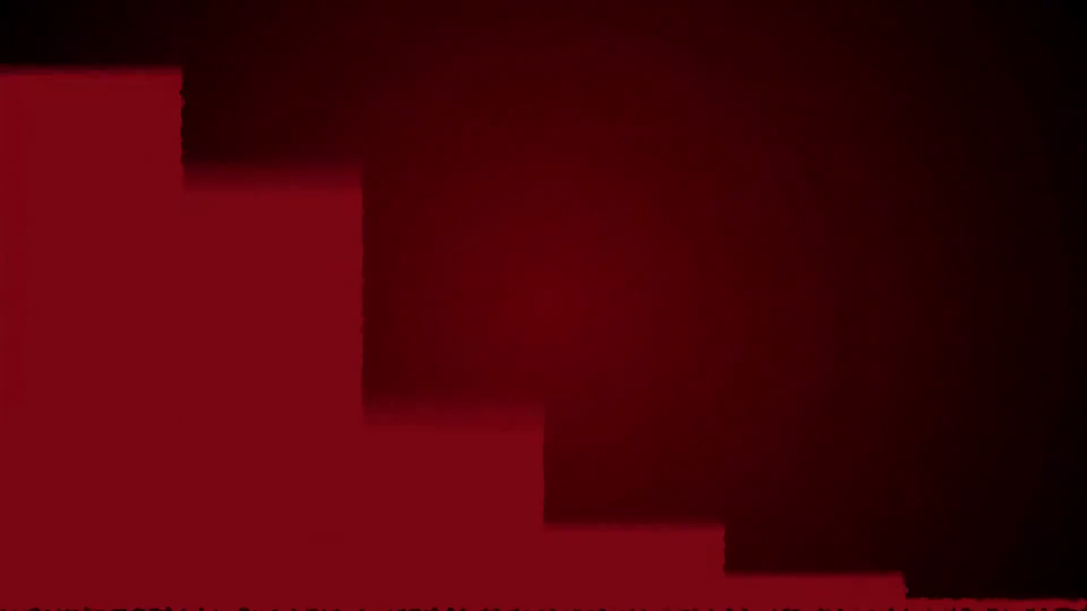